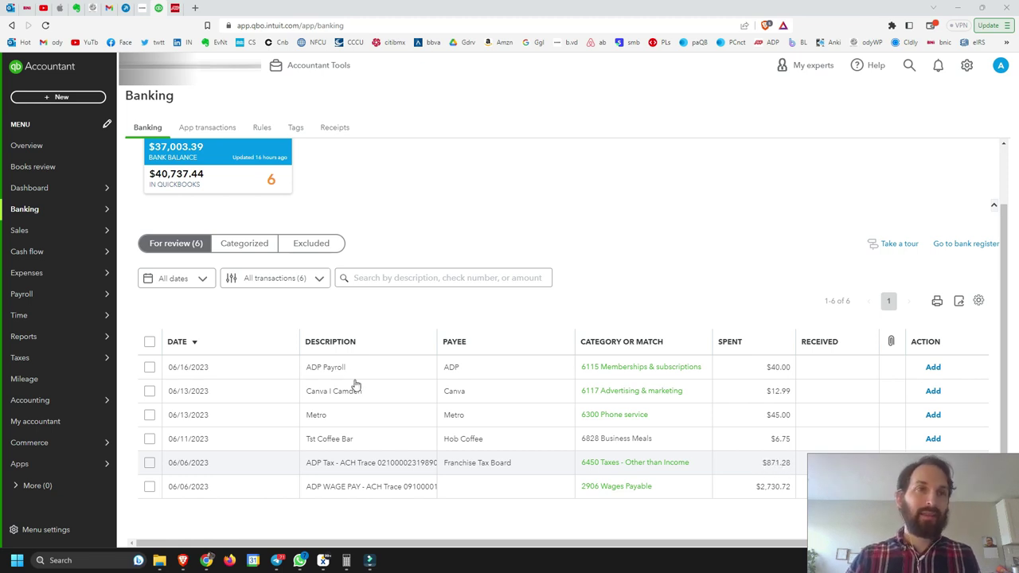
Step: Switch to ADP Accountant Connect, open the general ledger of the client with next check date Jul 7, and dismiss the auto-posting tip
{"action": "left_click", "coordinate": [175, 9]}
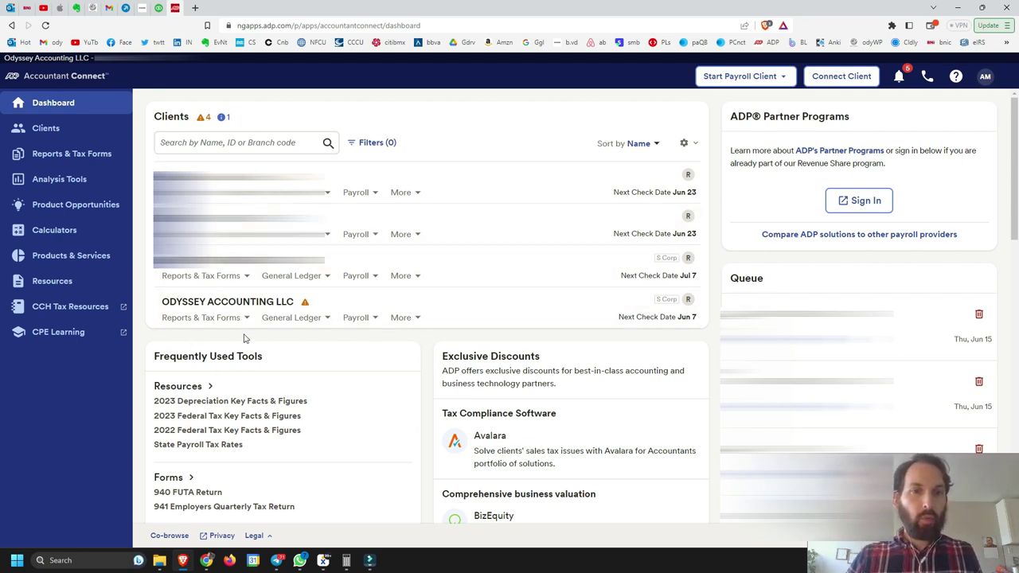
{"action": "left_click", "coordinate": [326, 276]}
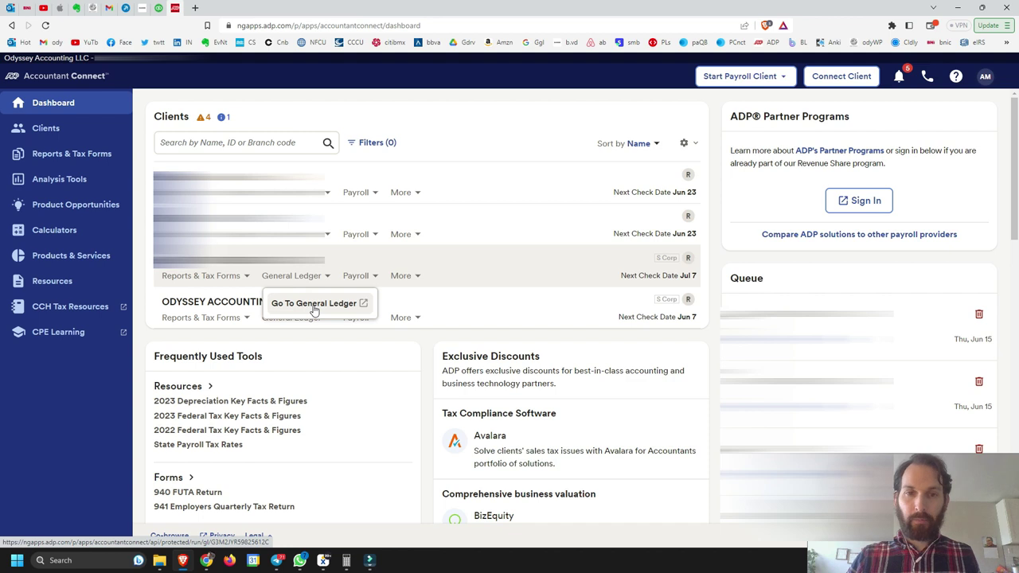
{"action": "left_click", "coordinate": [314, 303]}
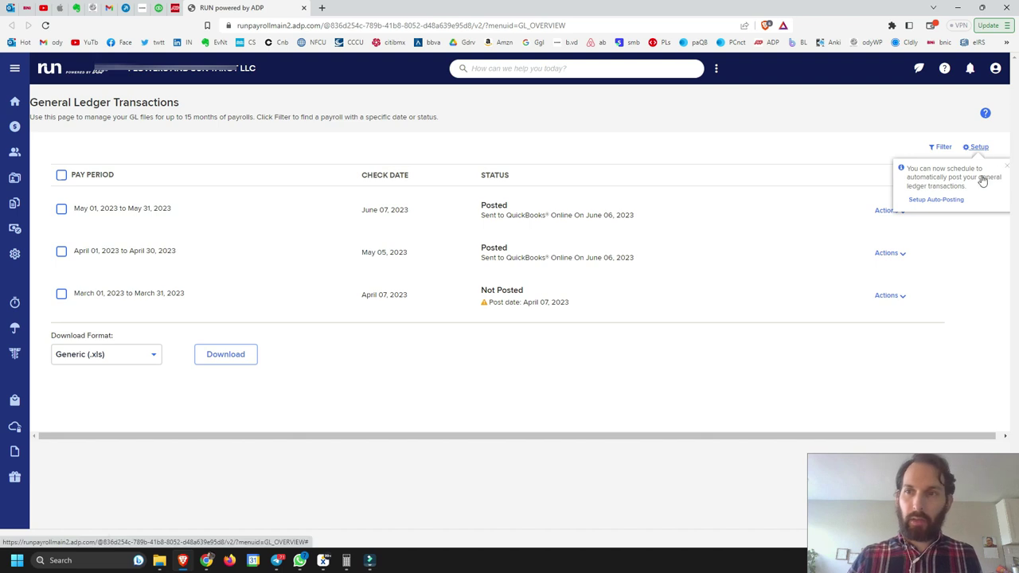
{"action": "left_click", "coordinate": [755, 143]}
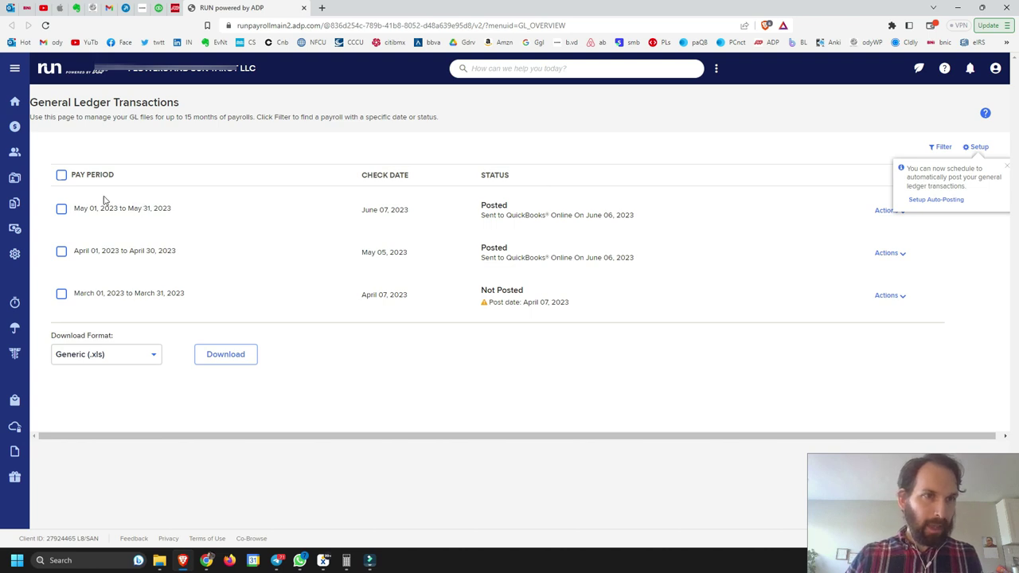
{"action": "left_click", "coordinate": [1005, 165]}
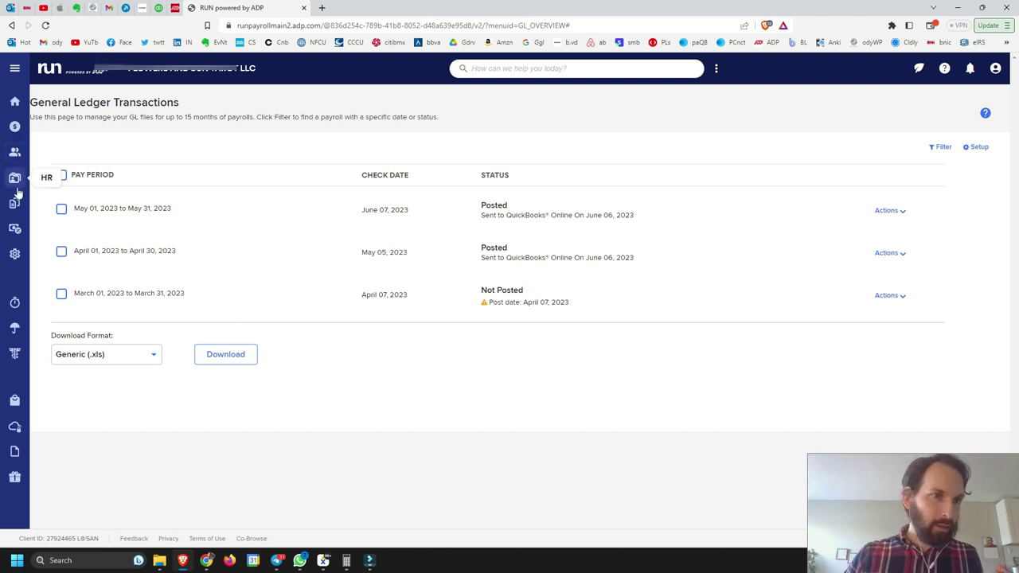
Step: Open the general ledger settings from the client's Payroll page
{"action": "left_click", "coordinate": [16, 127]}
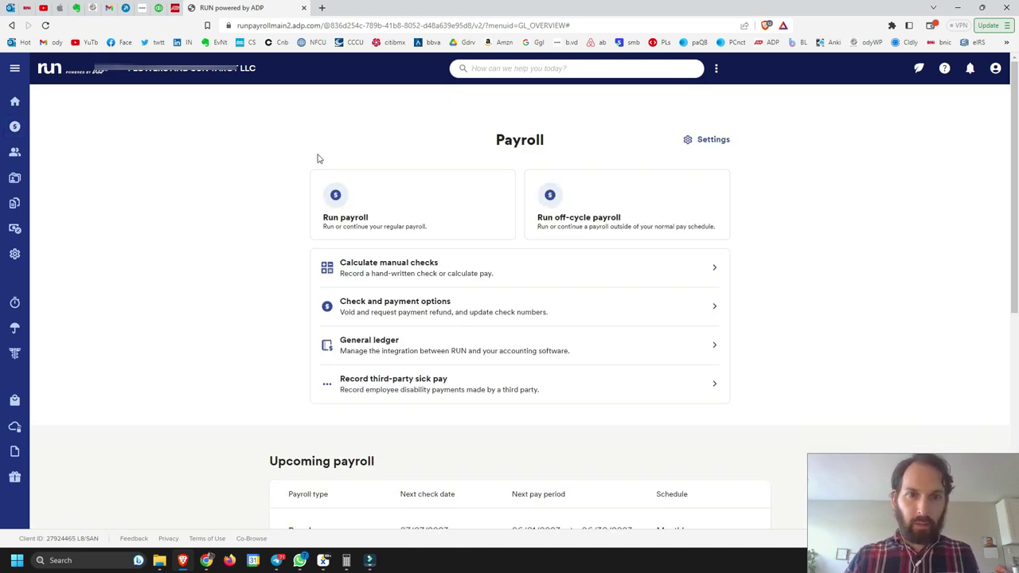
{"action": "left_click", "coordinate": [410, 353]}
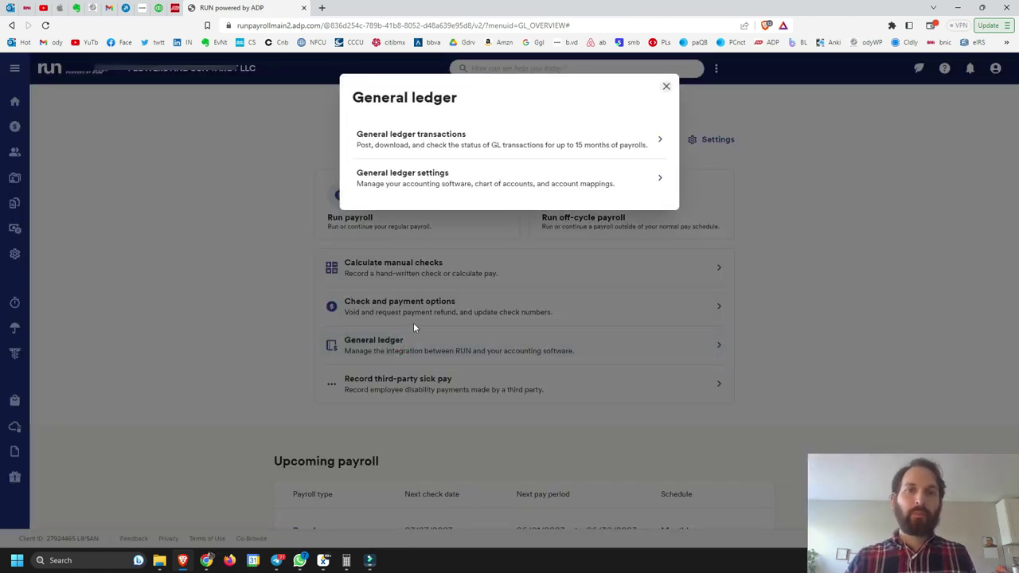
{"action": "left_click", "coordinate": [460, 183]}
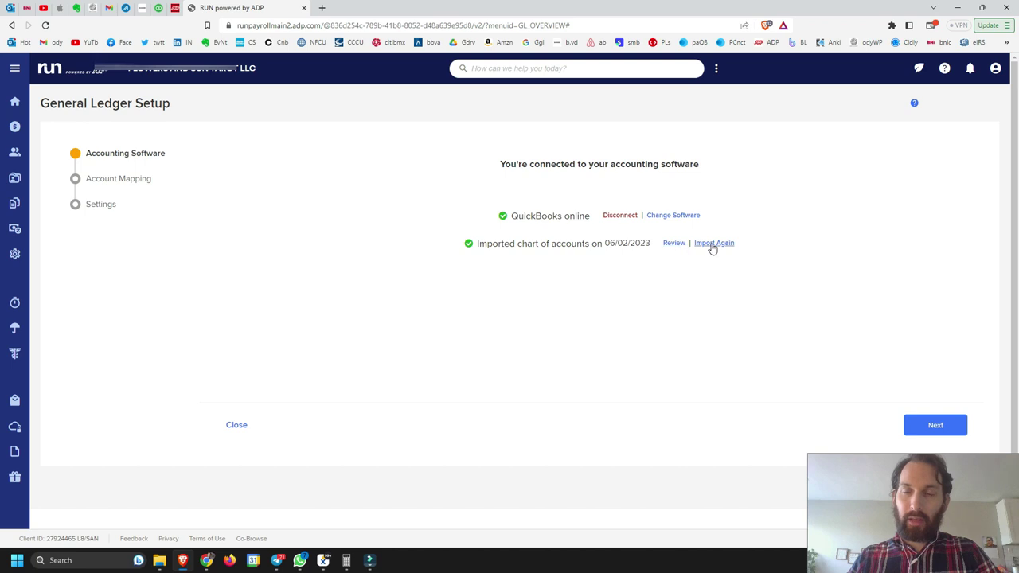
Step: Check the QuickBooks Online connection and the chart of accounts import date in General Ledger Setup
{"action": "left_click_drag", "start_coordinate": [477, 243], "coordinate": [641, 243]}
{"action": "left_click", "coordinate": [555, 216]}
{"action": "left_click_drag", "start_coordinate": [507, 215], "coordinate": [585, 220]}
{"action": "left_click", "coordinate": [510, 244]}
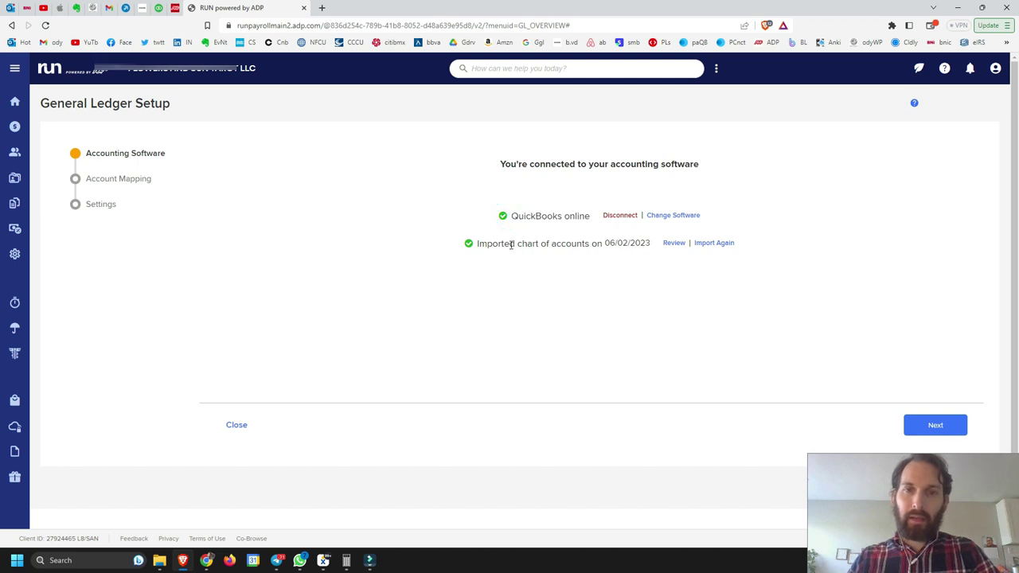
{"action": "left_click_drag", "start_coordinate": [477, 243], "coordinate": [649, 243]}
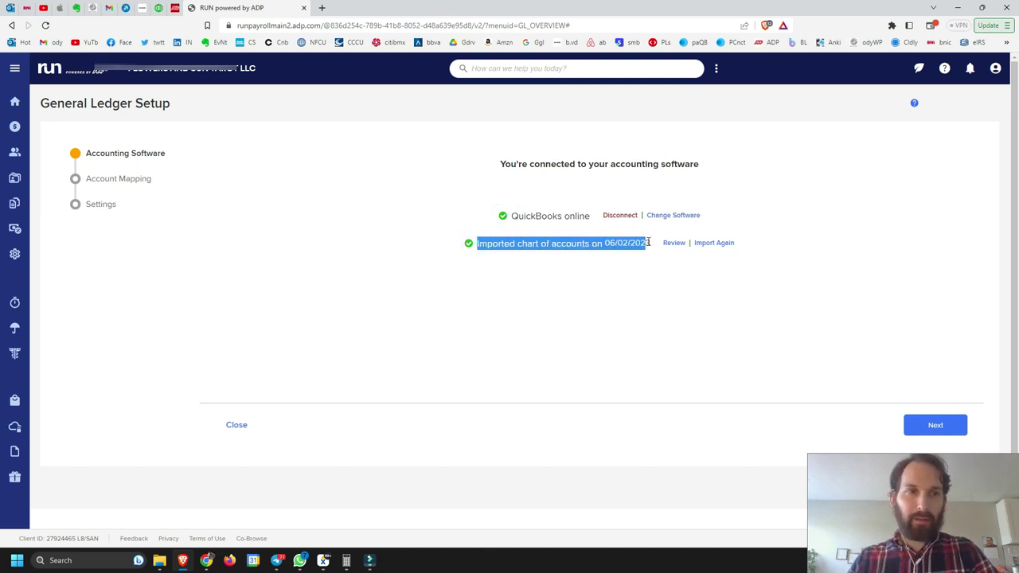
{"action": "left_click", "coordinate": [605, 280]}
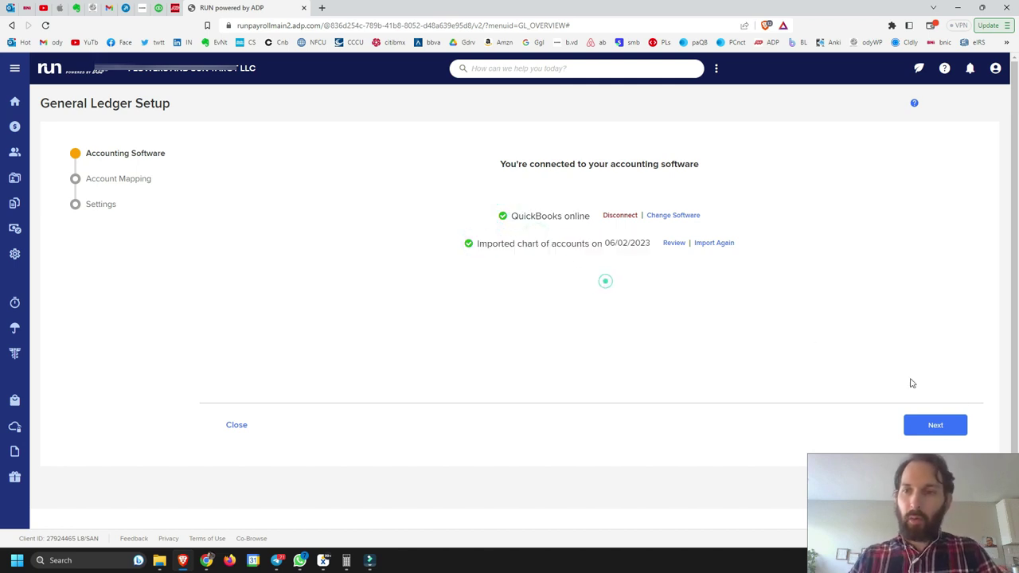
Step: Advance to Account Mapping and open the company chart of accounts mapping for review
{"action": "left_click", "coordinate": [953, 424]}
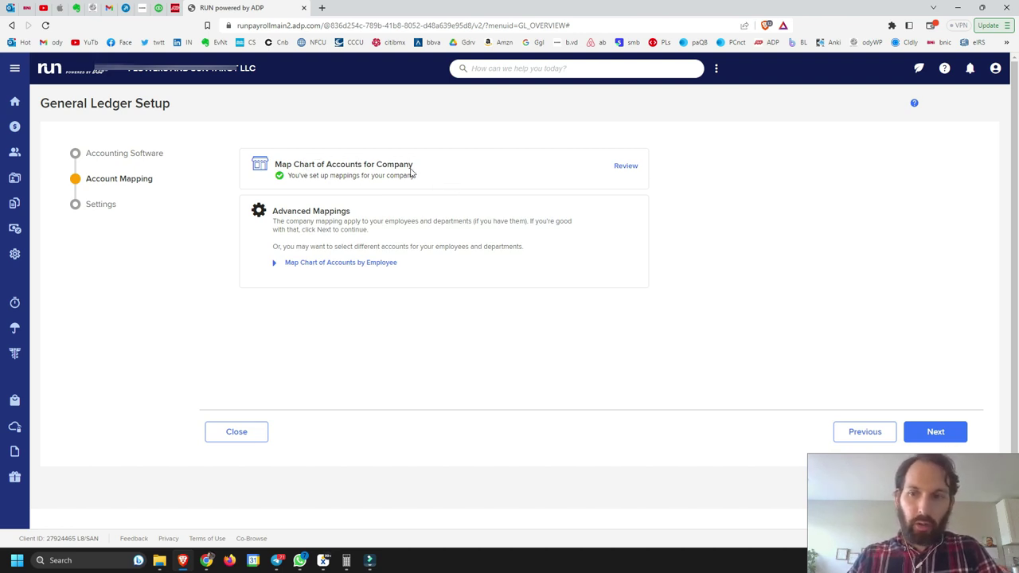
{"action": "left_click", "coordinate": [626, 166]}
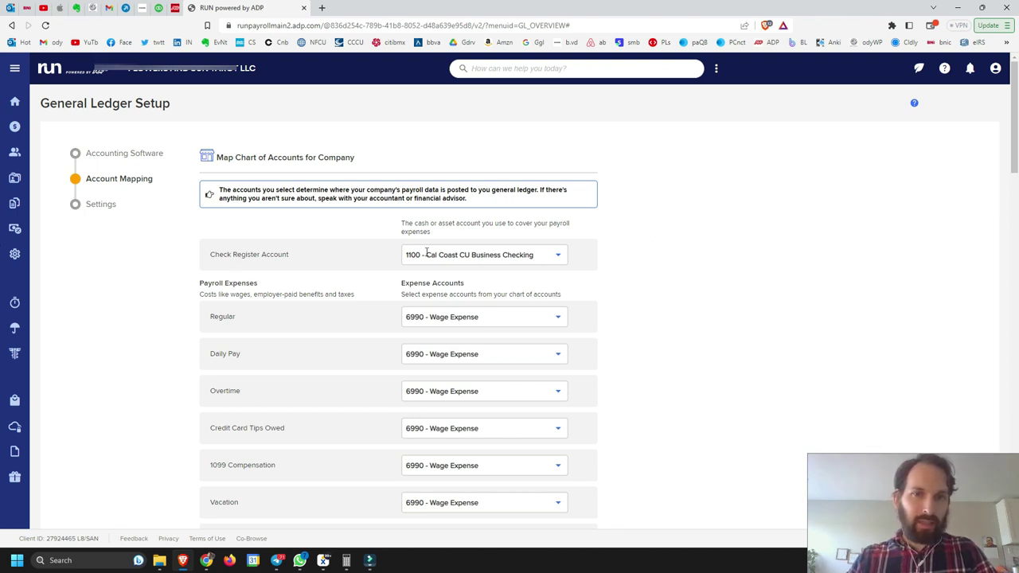
{"action": "scroll", "coordinate": [2, 168], "scroll_direction": "down", "scroll_amount": 1}
{"action": "scroll", "coordinate": [2, 166], "scroll_direction": "down", "scroll_amount": 2}
{"action": "scroll", "coordinate": [2, 160], "scroll_direction": "up", "scroll_amount": 3}
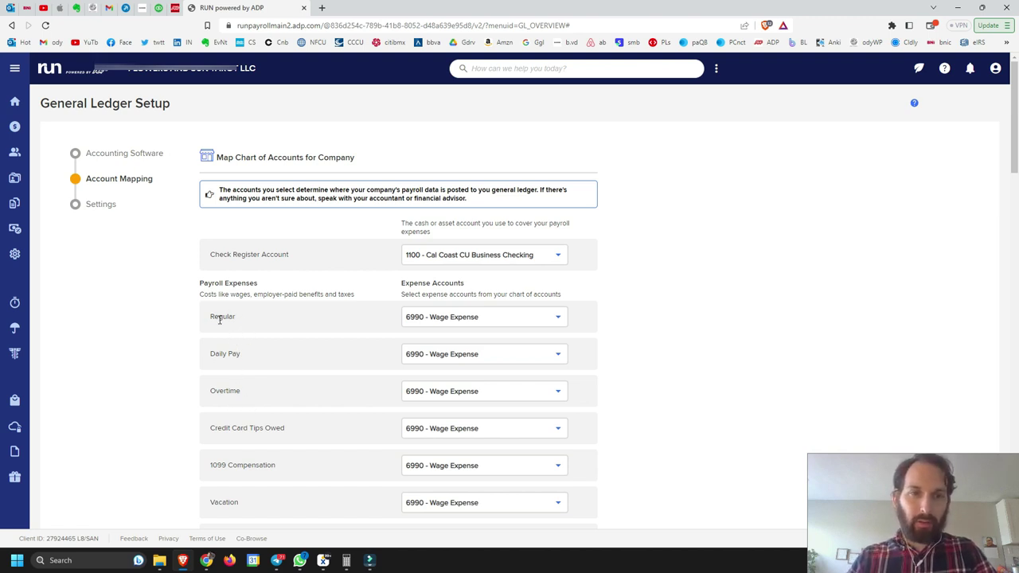
Step: Examine which bank account the Check Register Account is mapped to
{"action": "scroll", "coordinate": [3, 118], "scroll_direction": "down", "scroll_amount": 1}
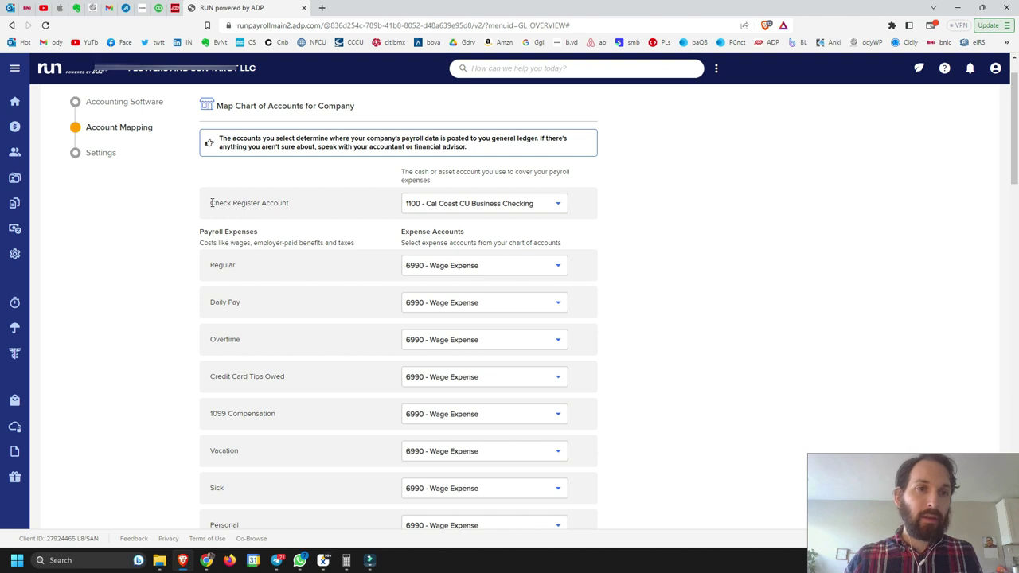
{"action": "left_click_drag", "start_coordinate": [211, 203], "coordinate": [288, 204]}
{"action": "left_click", "coordinate": [247, 203]}
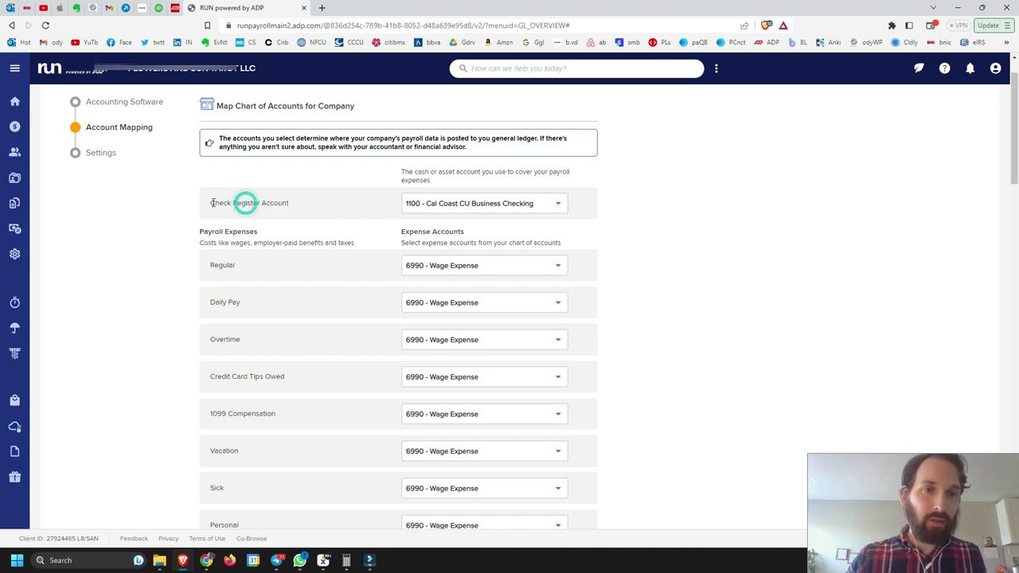
{"action": "left_click_drag", "start_coordinate": [211, 202], "coordinate": [302, 204]}
{"action": "left_click", "coordinate": [293, 204]}
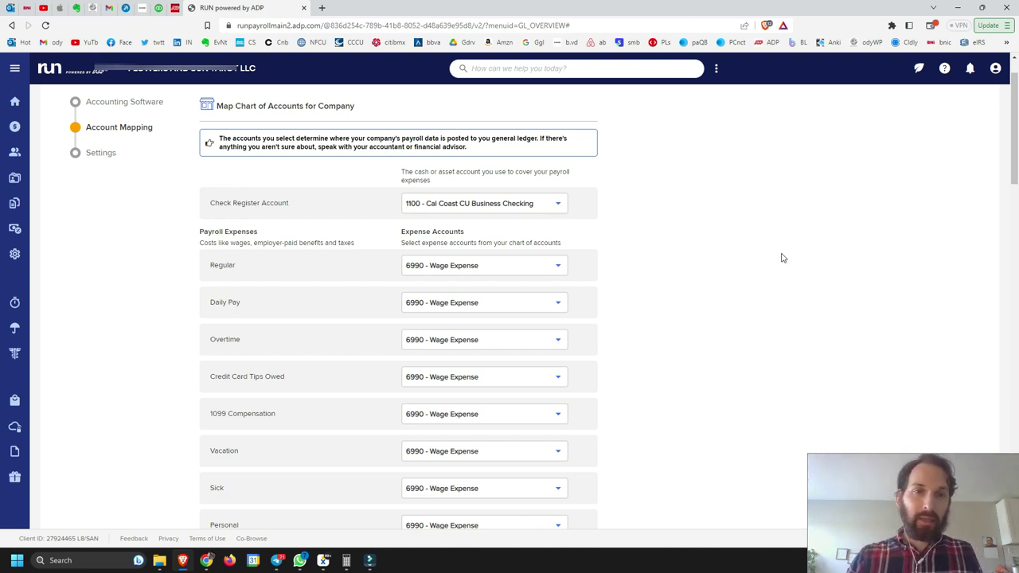
Step: Review the expense accounts mapped to the Payroll Expenses items, from regular wages to employer payroll taxes
{"action": "scroll", "coordinate": [641, 262], "scroll_direction": "down", "scroll_amount": 1}
{"action": "scroll", "coordinate": [656, 239], "scroll_direction": "up", "scroll_amount": 1}
{"action": "scroll", "coordinate": [655, 239], "scroll_direction": "down", "scroll_amount": 1}
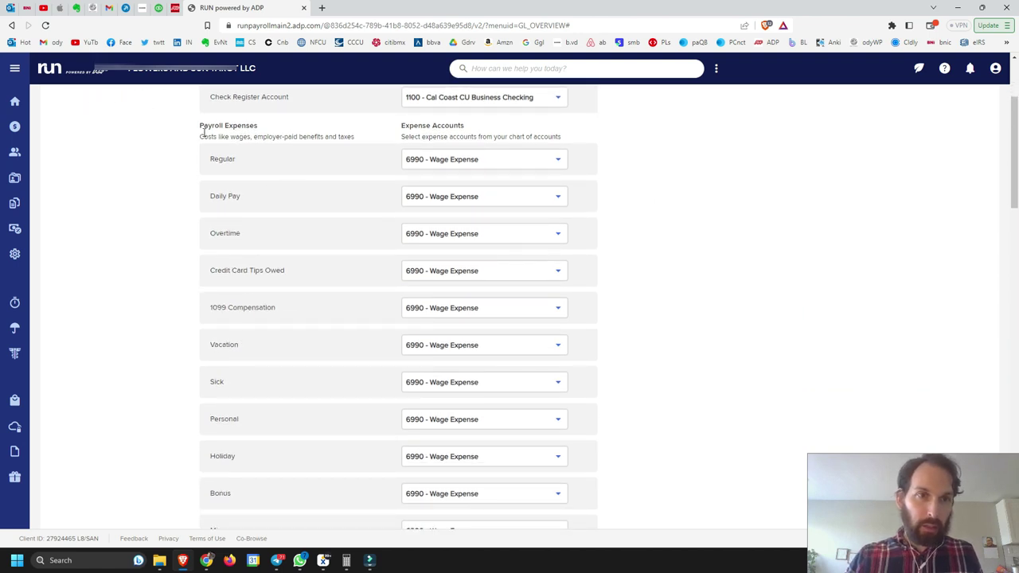
{"action": "left_click_drag", "start_coordinate": [200, 127], "coordinate": [598, 139]}
{"action": "scroll", "coordinate": [572, 246], "scroll_direction": "down", "scroll_amount": 2}
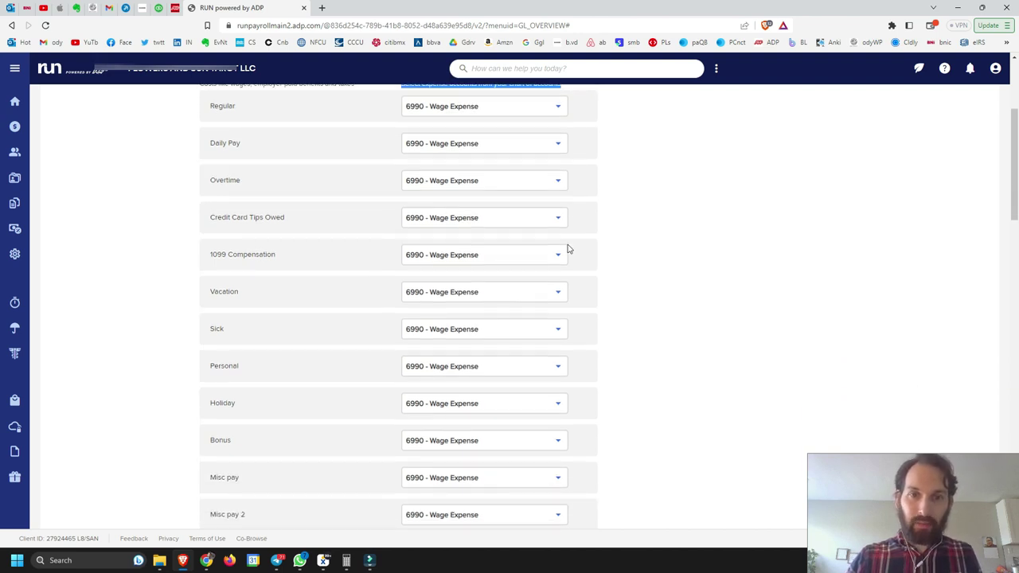
{"action": "scroll", "coordinate": [569, 246], "scroll_direction": "down", "scroll_amount": 7}
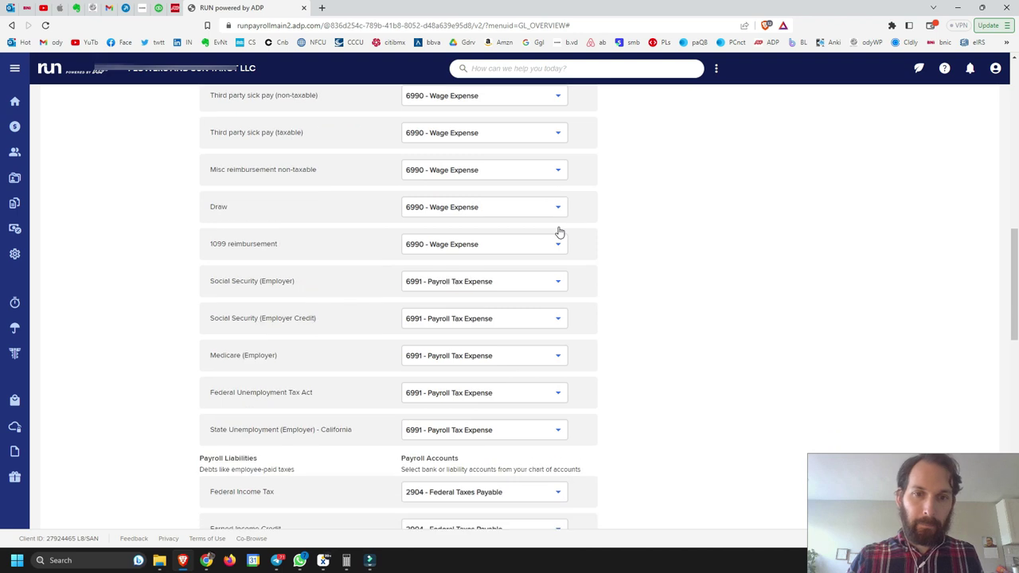
Step: Review the Payroll Liabilities section and the payroll accounts assigned to its tax and deduction items
{"action": "scroll", "coordinate": [559, 231], "scroll_direction": "down", "scroll_amount": 2}
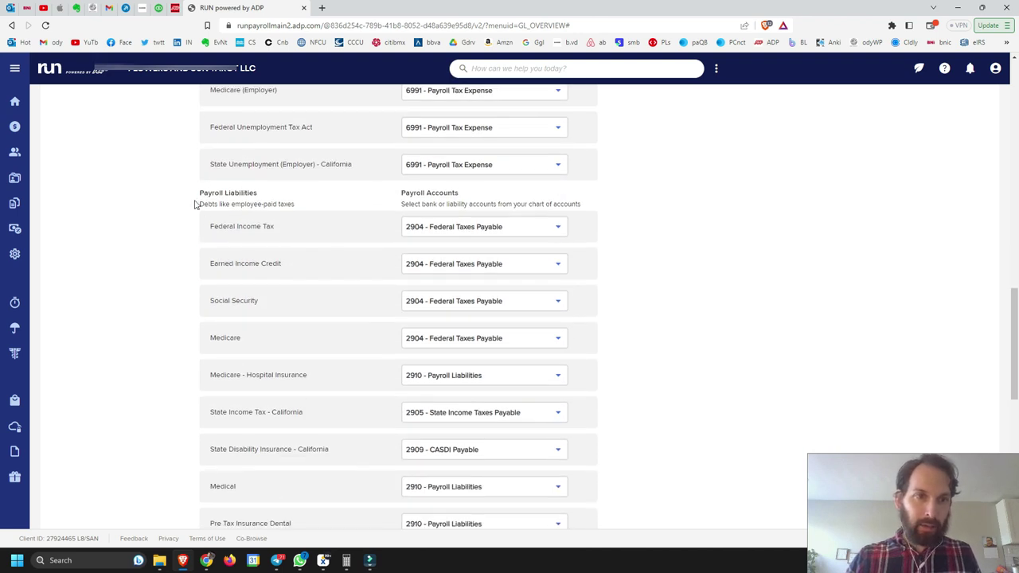
{"action": "left_click_drag", "start_coordinate": [200, 193], "coordinate": [262, 200]}
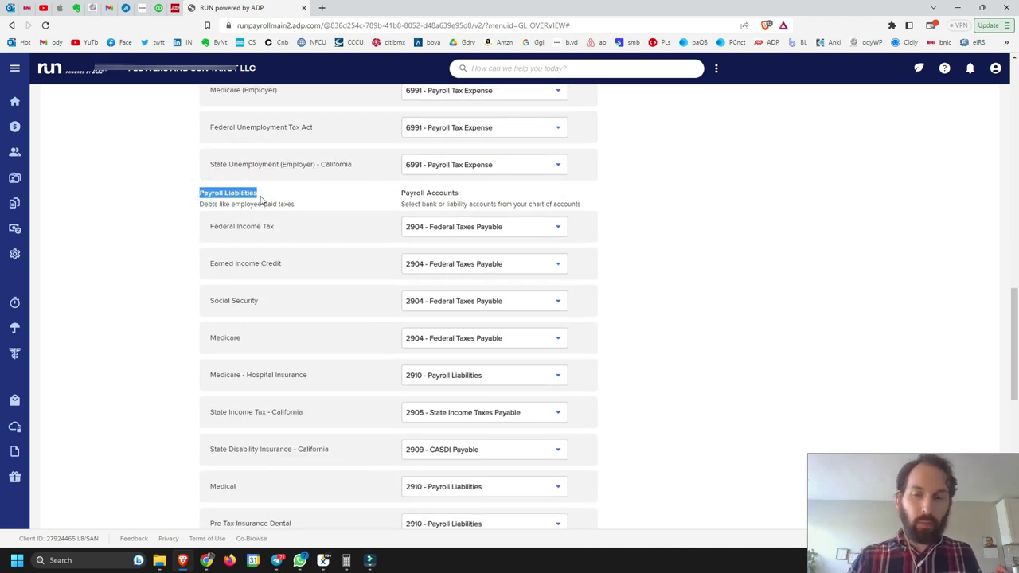
{"action": "left_click_drag", "start_coordinate": [401, 193], "coordinate": [468, 198]}
{"action": "left_click", "coordinate": [400, 193]}
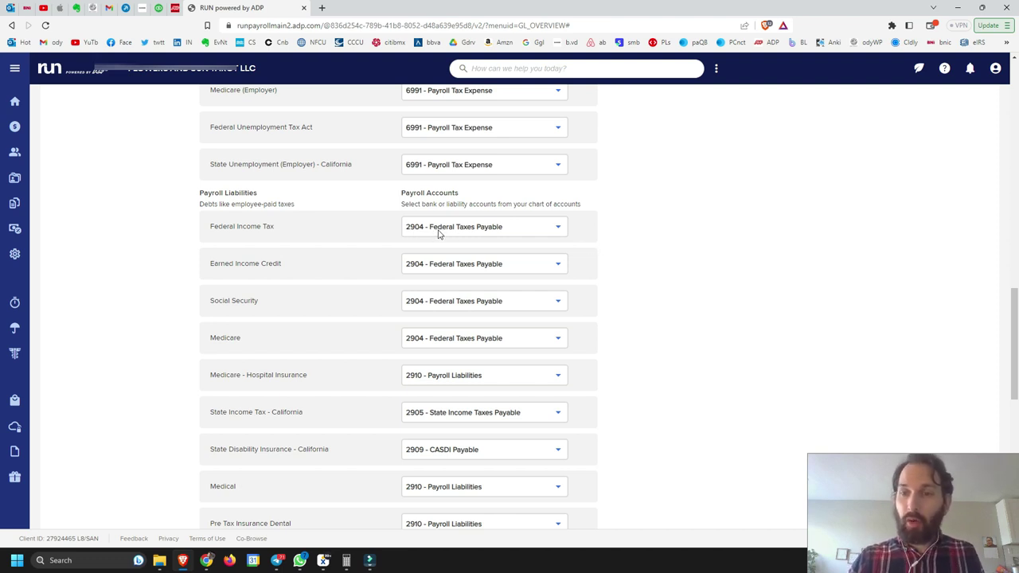
{"action": "key", "text": "ctrl+a"}
{"action": "left_click", "coordinate": [748, 220]}
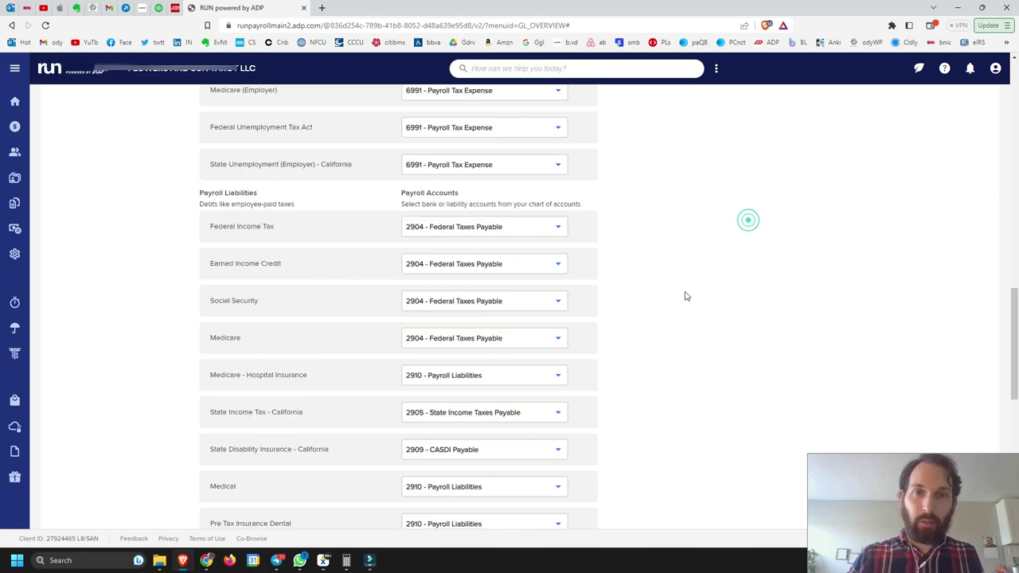
Step: Recheck the check register mapping, then go through the liability mappings down to State Unemployment (Employer) - California
{"action": "scroll", "coordinate": [685, 295], "scroll_direction": "up", "scroll_amount": 7}
{"action": "scroll", "coordinate": [653, 295], "scroll_direction": "up", "scroll_amount": 4}
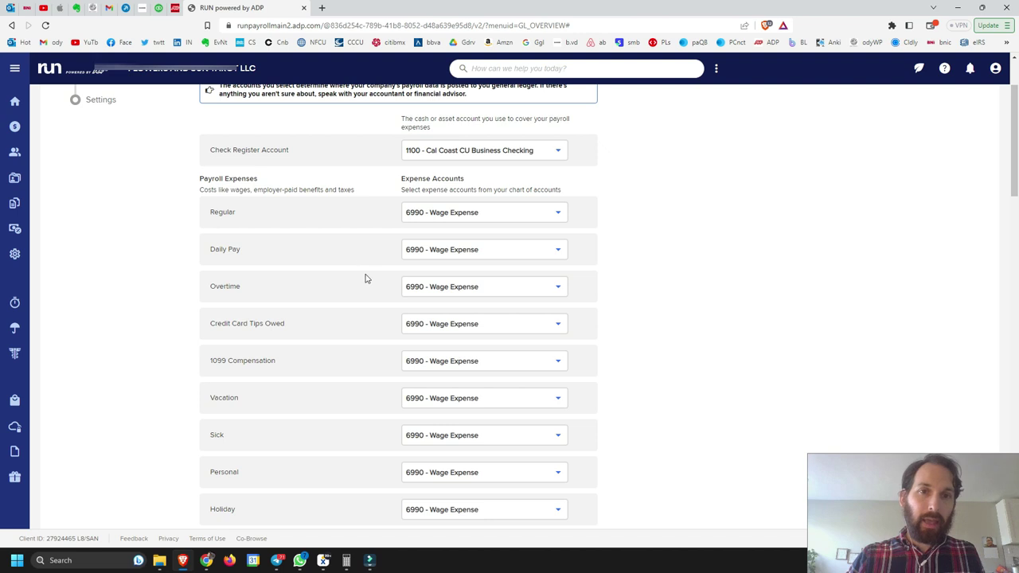
{"action": "scroll", "coordinate": [408, 228], "scroll_direction": "up", "scroll_amount": 1}
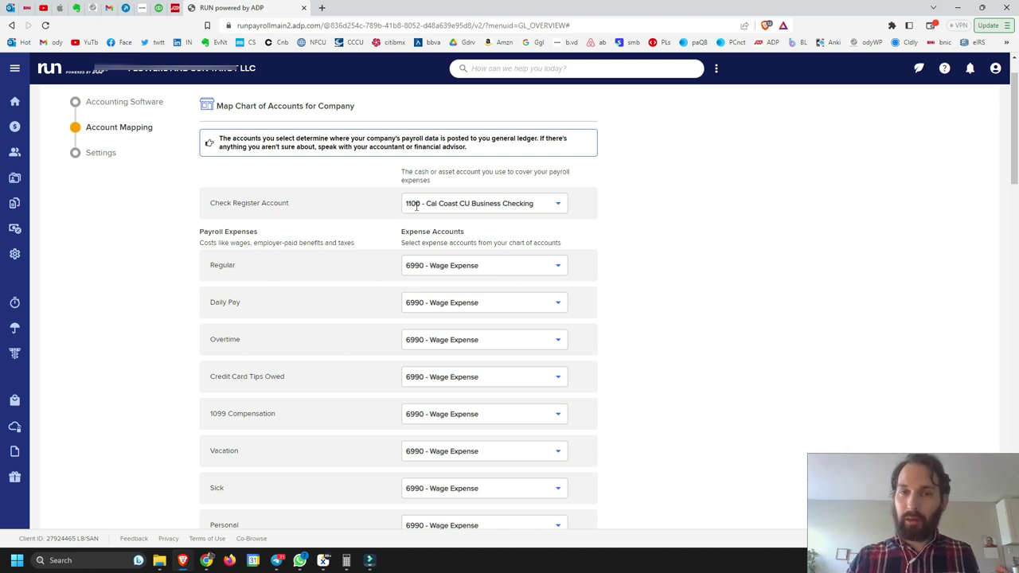
{"action": "left_click_drag", "start_coordinate": [1013, 163], "coordinate": [995, 403]}
{"action": "scroll", "coordinate": [626, 291], "scroll_direction": "down", "scroll_amount": 1}
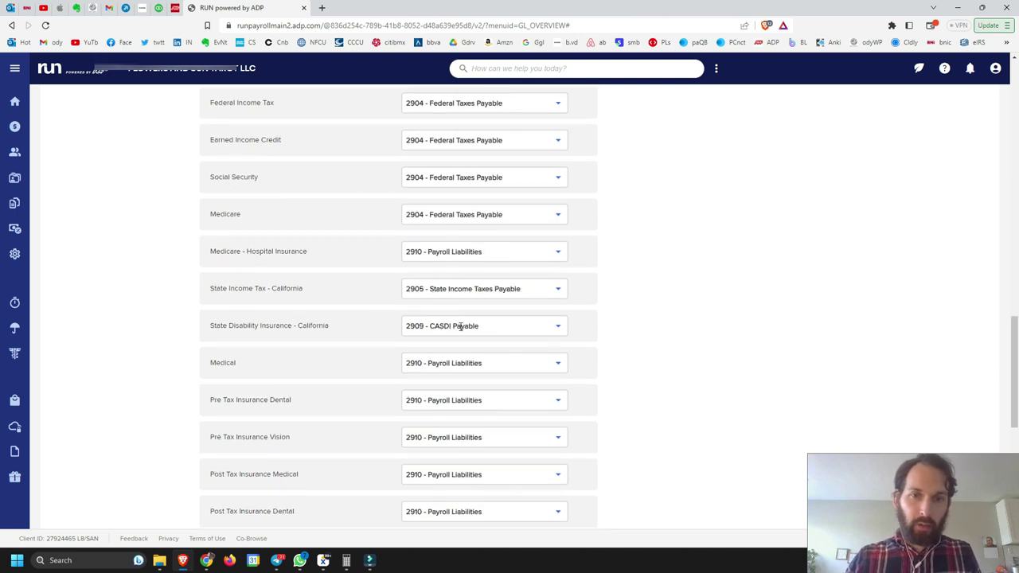
{"action": "scroll", "coordinate": [454, 324], "scroll_direction": "down", "scroll_amount": 6}
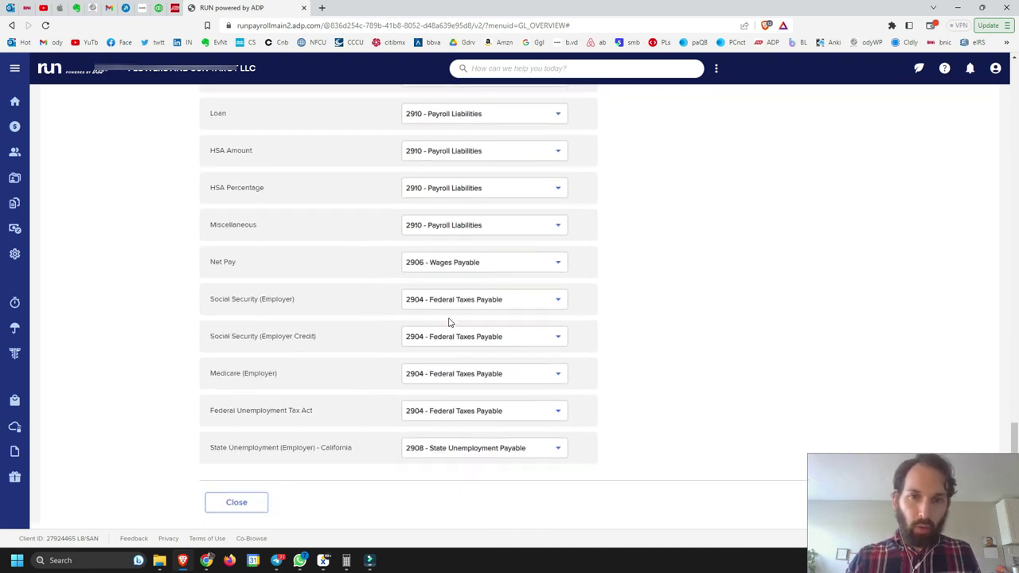
{"action": "scroll", "coordinate": [448, 322], "scroll_direction": "down", "scroll_amount": 1}
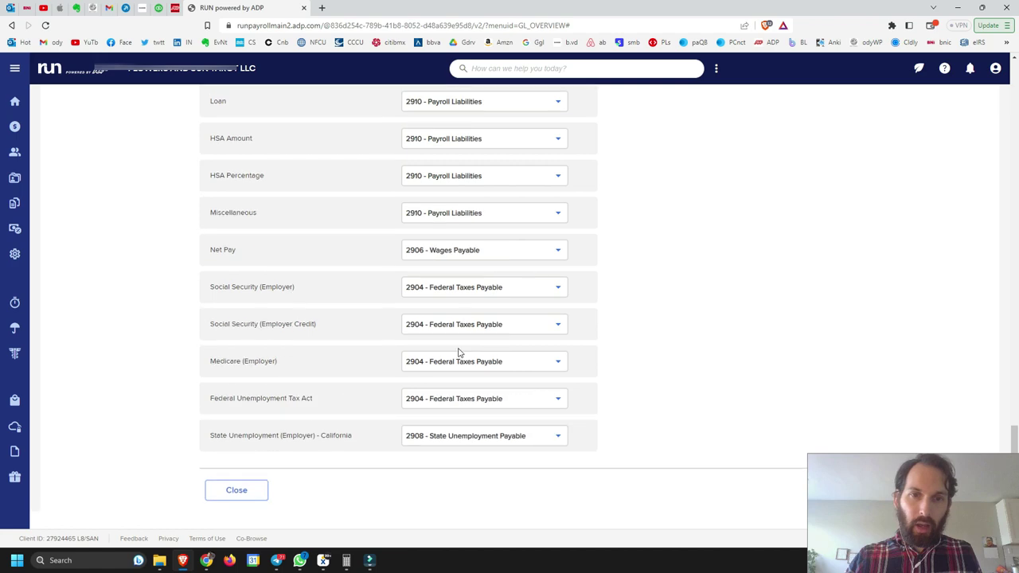
Step: Look over the full company mapping list again, comparing the wage expense mappings with the liability mappings such as Net Pay
{"action": "scroll", "coordinate": [476, 374], "scroll_direction": "up", "scroll_amount": 5}
{"action": "scroll", "coordinate": [474, 340], "scroll_direction": "up", "scroll_amount": 15}
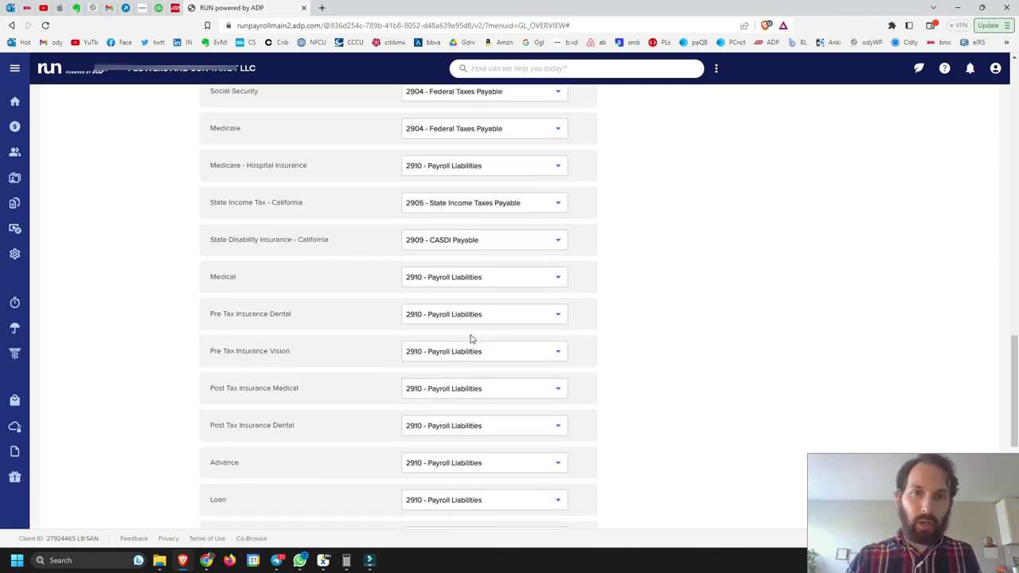
{"action": "scroll", "coordinate": [470, 339], "scroll_direction": "up", "scroll_amount": 5}
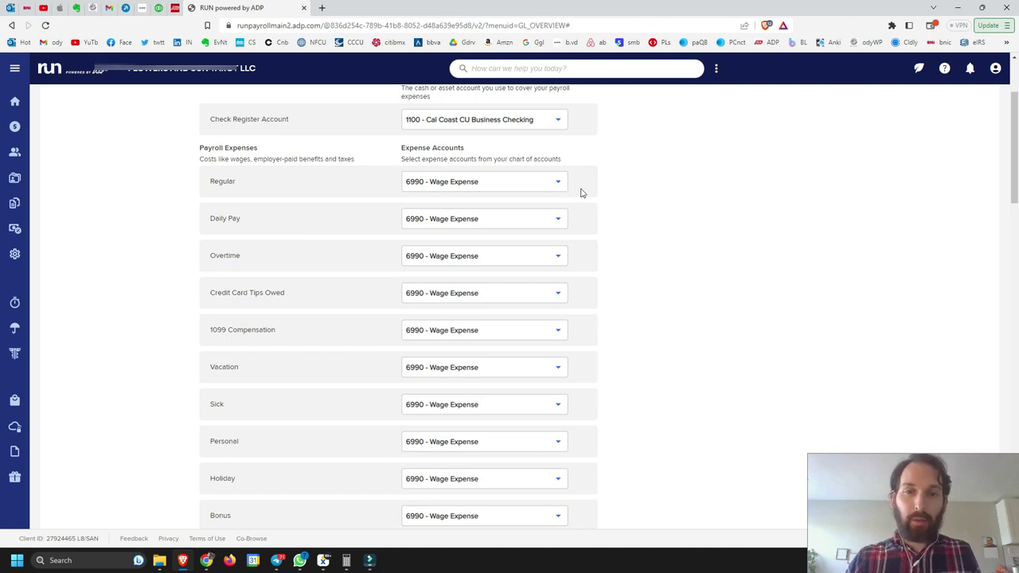
{"action": "scroll", "coordinate": [535, 247], "scroll_direction": "down", "scroll_amount": 1}
{"action": "scroll", "coordinate": [534, 258], "scroll_direction": "down", "scroll_amount": 20}
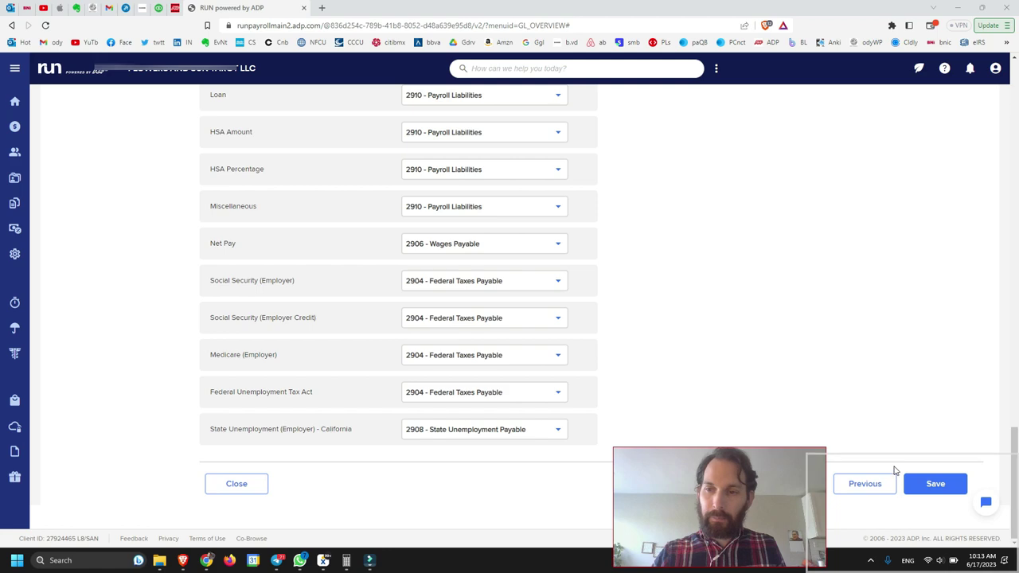
{"action": "scroll", "coordinate": [669, 417], "scroll_direction": "up", "scroll_amount": 15}
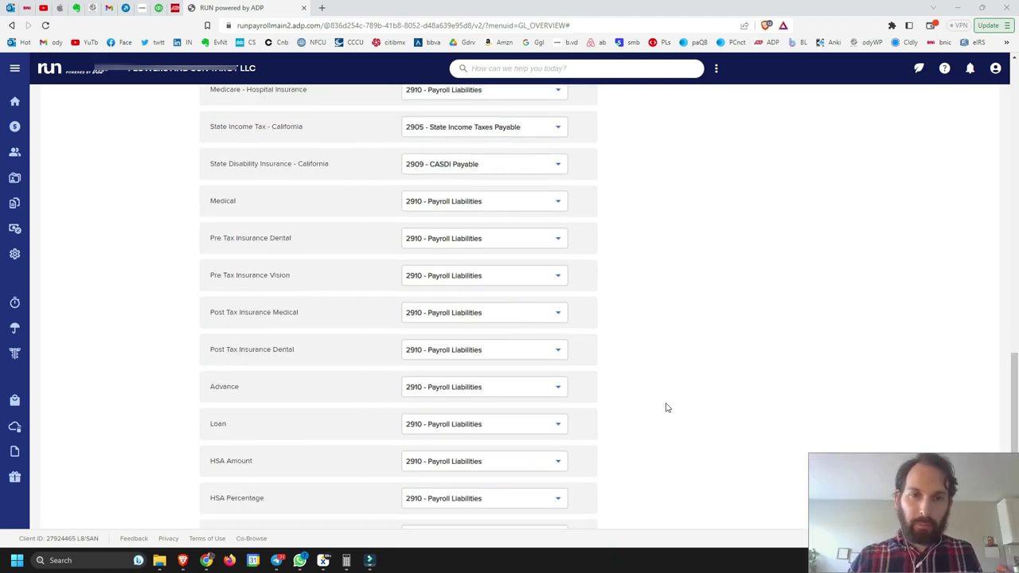
{"action": "scroll", "coordinate": [665, 402], "scroll_direction": "up", "scroll_amount": 10}
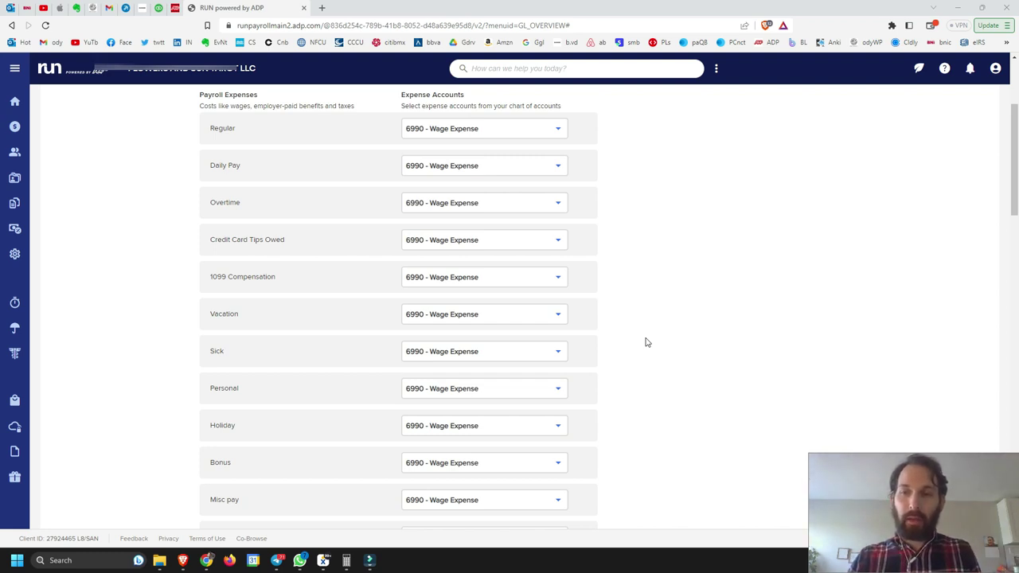
{"action": "scroll", "coordinate": [645, 343], "scroll_direction": "up", "scroll_amount": 1}
{"action": "scroll", "coordinate": [645, 342], "scroll_direction": "down", "scroll_amount": 1}
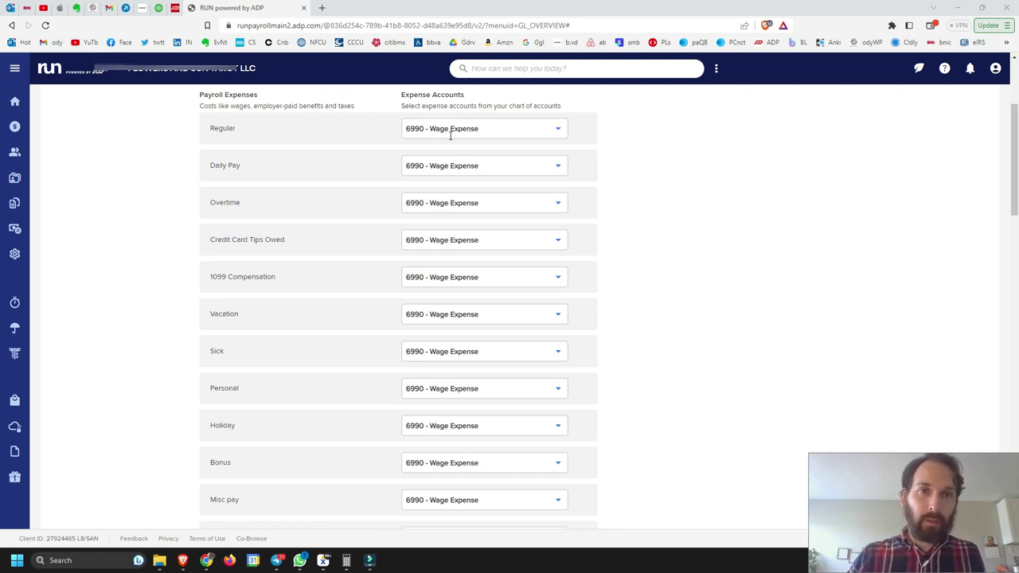
Step: Review the expense accounts mapped to the wage items under Payroll Expenses, from Regular through 1099 reimbursement
{"action": "scroll", "coordinate": [222, 144], "scroll_direction": "up", "scroll_amount": 1}
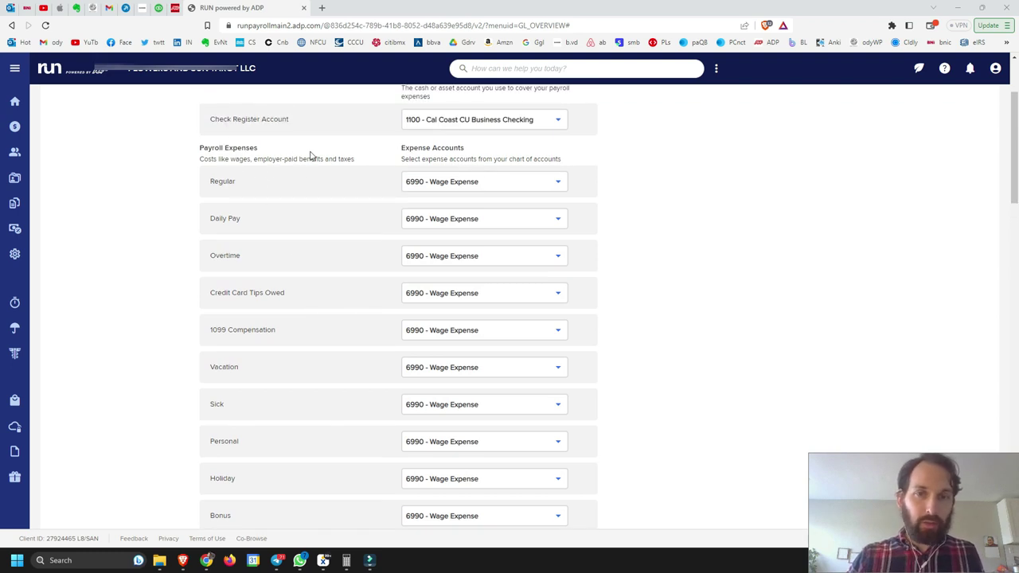
{"action": "scroll", "coordinate": [348, 207], "scroll_direction": "down", "scroll_amount": 1}
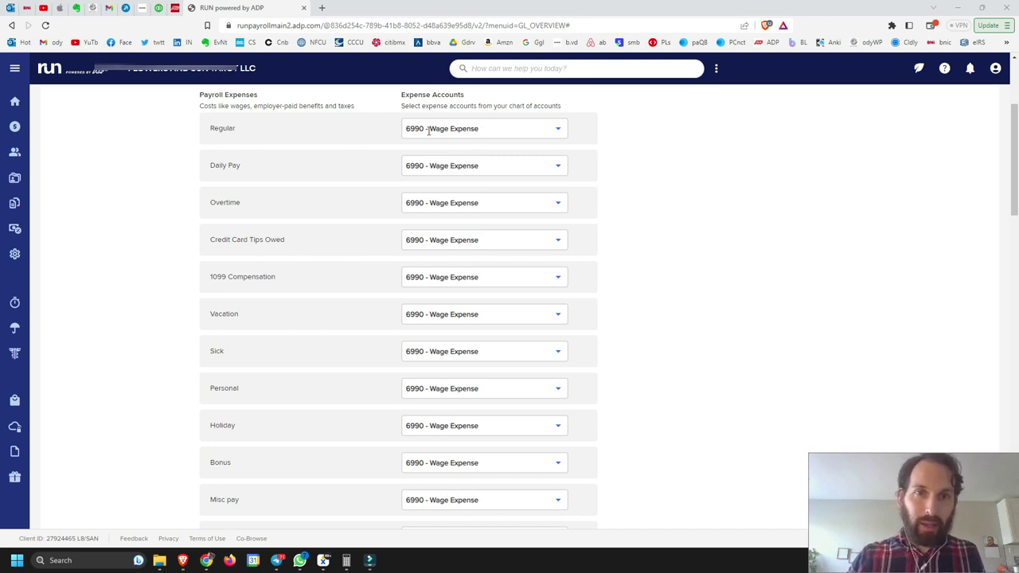
{"action": "scroll", "coordinate": [458, 173], "scroll_direction": "down", "scroll_amount": 5}
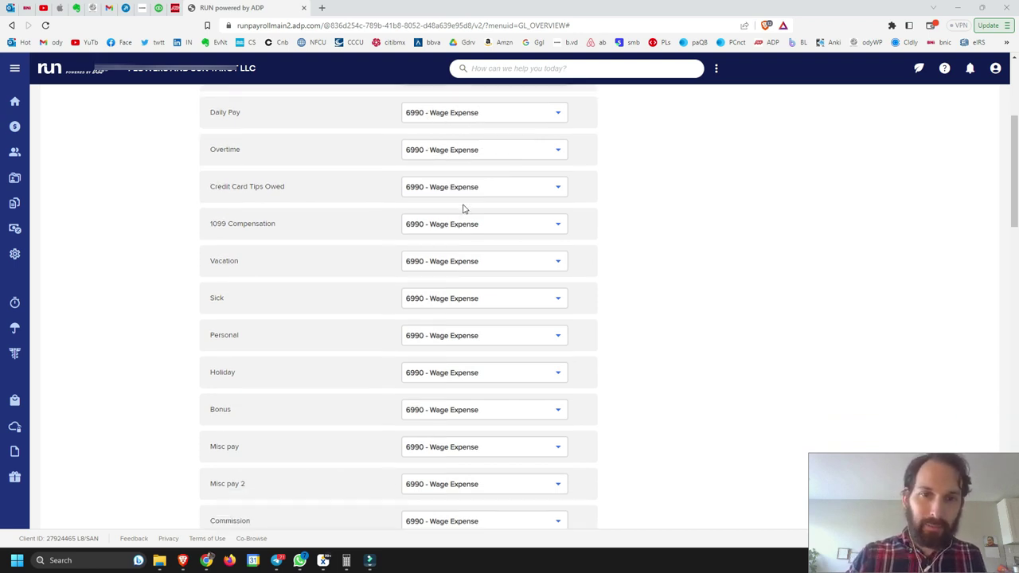
{"action": "scroll", "coordinate": [469, 234], "scroll_direction": "down", "scroll_amount": 2}
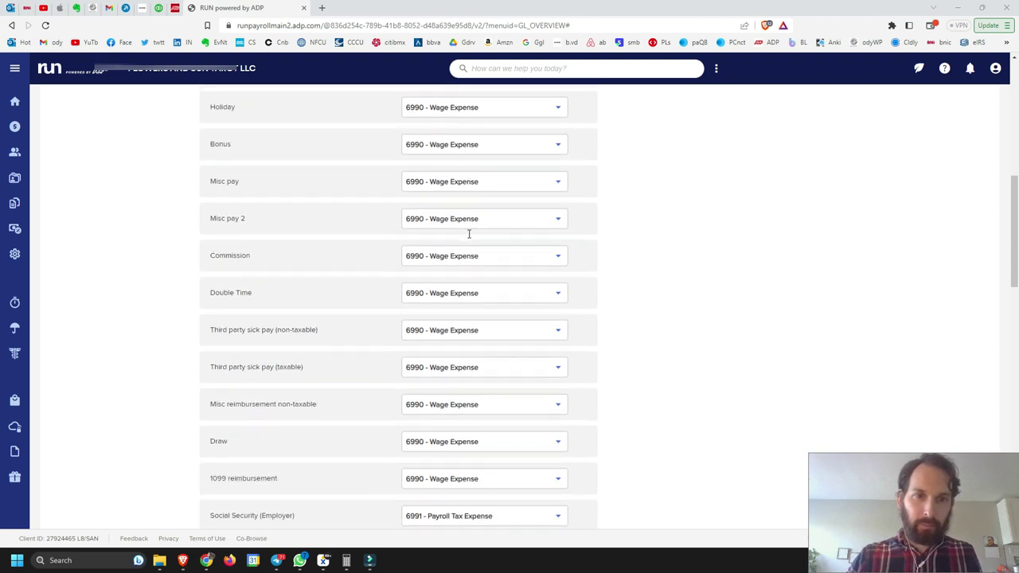
{"action": "scroll", "coordinate": [478, 267], "scroll_direction": "down", "scroll_amount": 3}
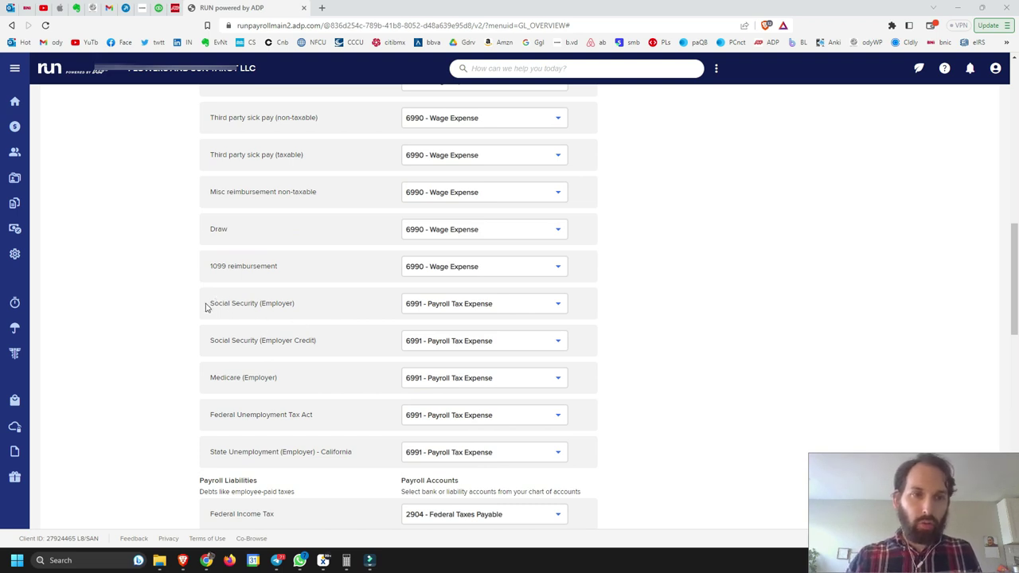
Step: Examine the employer tax items under Payroll Expenses and their accounts, starting with Social Security (Employer) and its employer credit
{"action": "left_click_drag", "start_coordinate": [207, 306], "coordinate": [297, 307]}
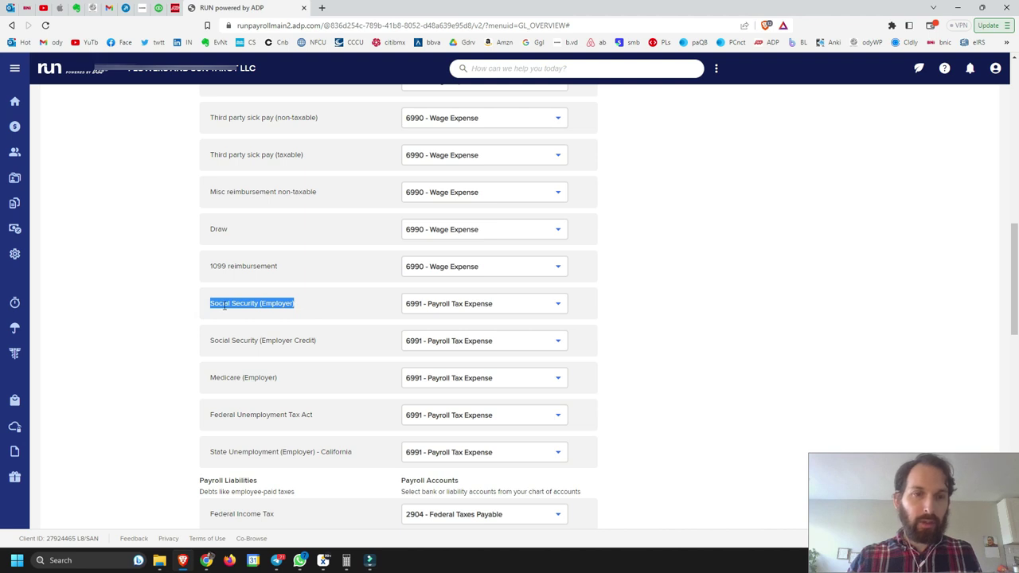
{"action": "left_click", "coordinate": [230, 306]}
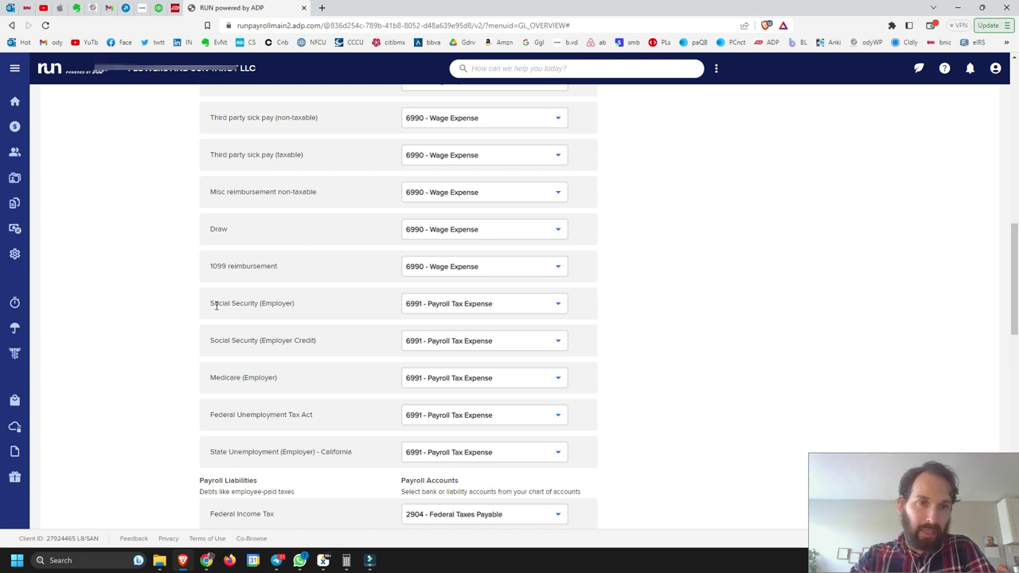
{"action": "left_click_drag", "start_coordinate": [211, 306], "coordinate": [250, 302]}
{"action": "left_click", "coordinate": [255, 303]}
{"action": "left_click_drag", "start_coordinate": [212, 340], "coordinate": [315, 316]}
{"action": "scroll", "coordinate": [232, 344], "scroll_direction": "down", "scroll_amount": 1}
{"action": "scroll", "coordinate": [243, 344], "scroll_direction": "down", "scroll_amount": 1}
{"action": "left_click_drag", "start_coordinate": [212, 345], "coordinate": [327, 345]}
{"action": "left_click", "coordinate": [325, 345]}
Step: Examine the payroll accounts mapped to Federal Income Tax, Earned Income Credit, Social Security and Medicare under Payroll Liabilities
{"action": "scroll", "coordinate": [328, 341], "scroll_direction": "down", "scroll_amount": 4}
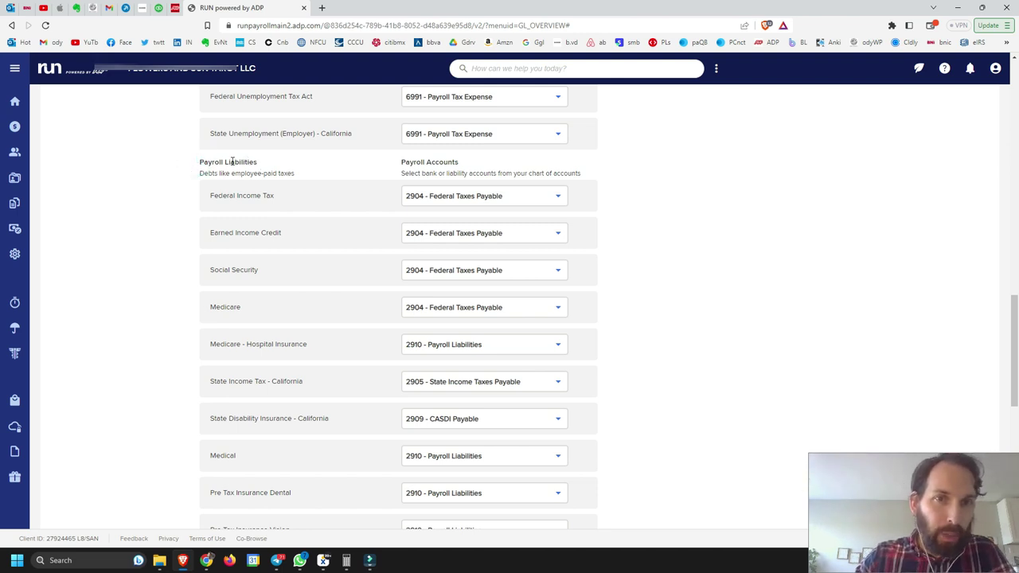
{"action": "left_click", "coordinate": [334, 189], "text": "shift"}
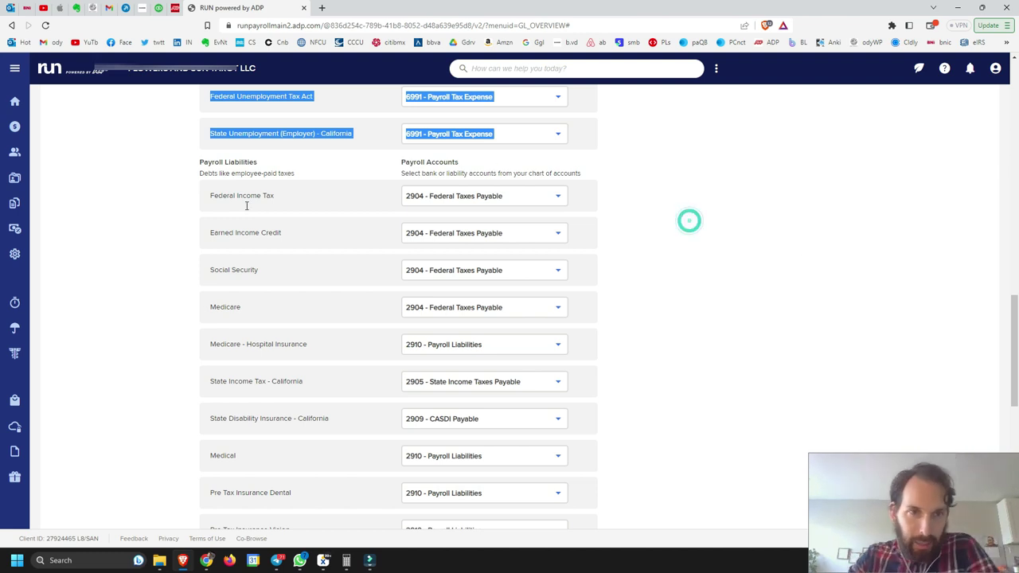
{"action": "left_click", "coordinate": [213, 193], "text": "shift"}
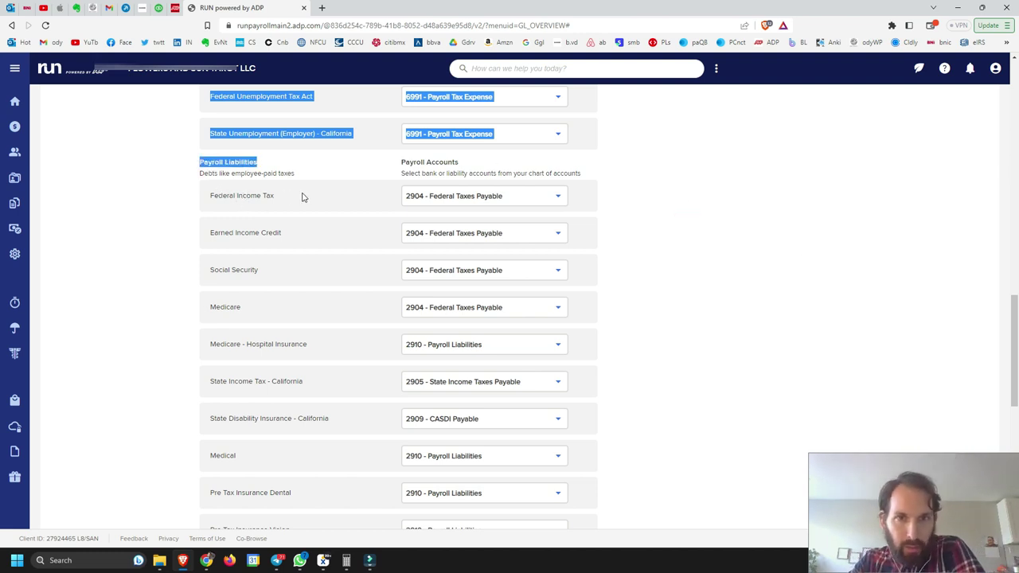
{"action": "left_click", "coordinate": [655, 215]}
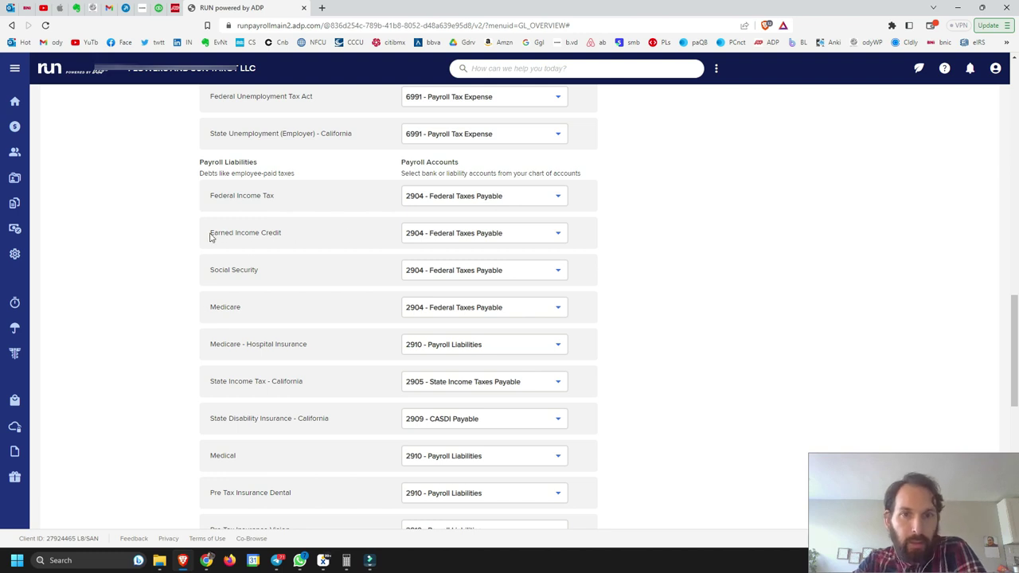
{"action": "left_click_drag", "start_coordinate": [210, 236], "coordinate": [296, 244]}
{"action": "left_click_drag", "start_coordinate": [209, 273], "coordinate": [289, 276]}
{"action": "left_click", "coordinate": [256, 231]}
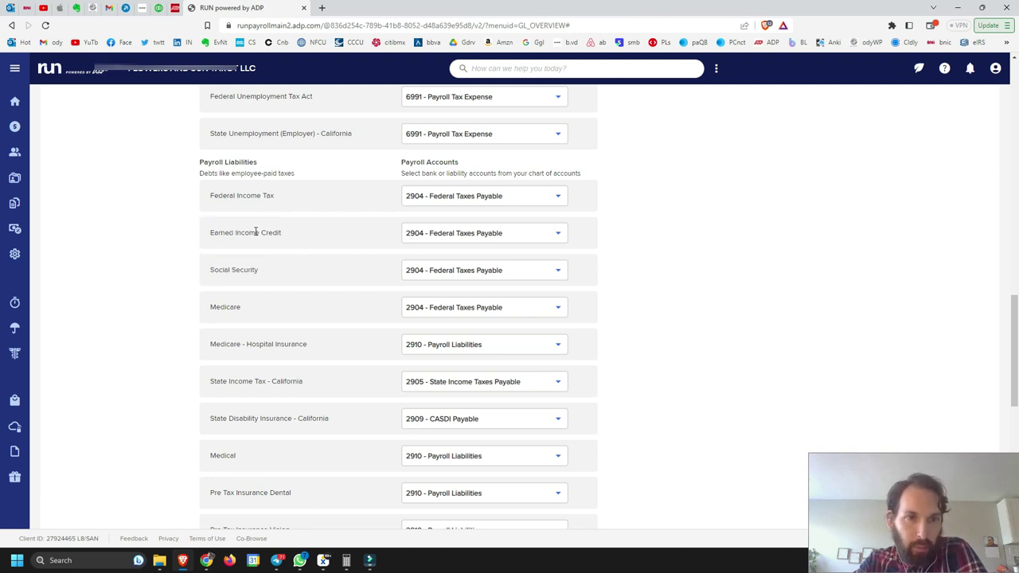
{"action": "scroll", "coordinate": [530, 271], "scroll_direction": "down", "scroll_amount": 1}
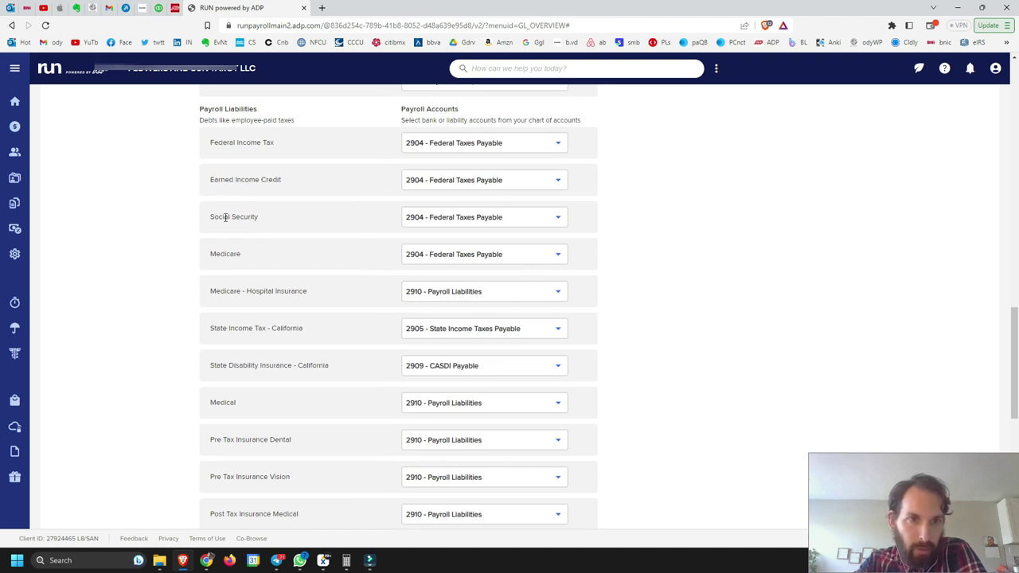
{"action": "left_click_drag", "start_coordinate": [211, 218], "coordinate": [277, 227]}
{"action": "left_click", "coordinate": [259, 217]}
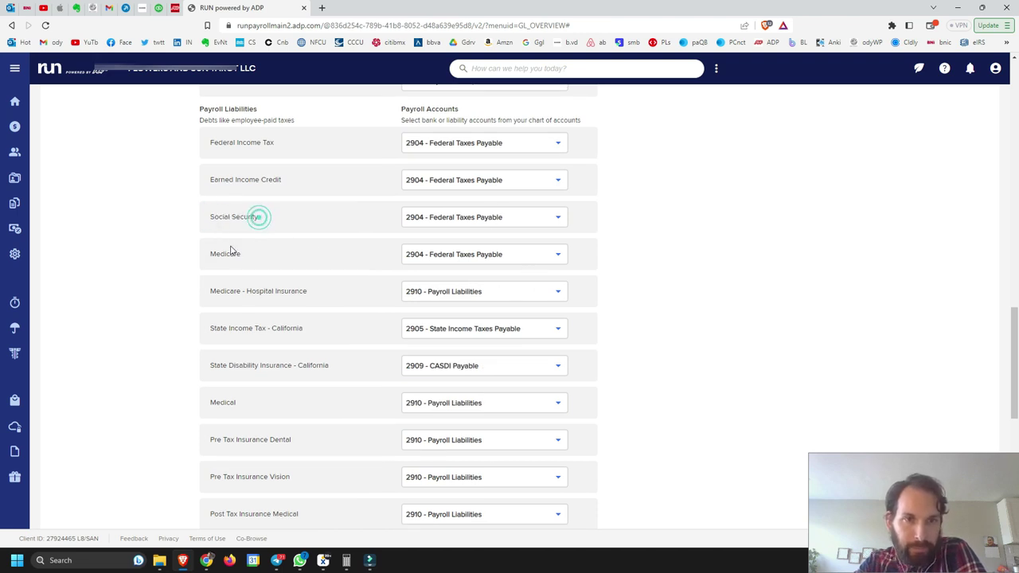
{"action": "left_click_drag", "start_coordinate": [204, 261], "coordinate": [246, 259]}
{"action": "left_click", "coordinate": [284, 260]}
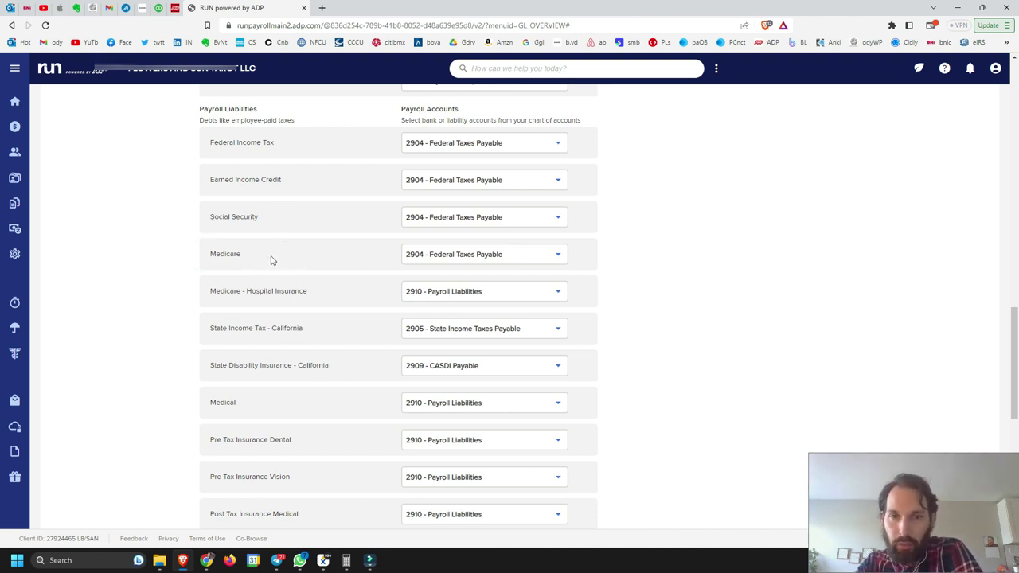
Step: Check which liability account is assigned to Medicare - Hospital Insurance, comparing it with the neighboring tax items
{"action": "scroll", "coordinate": [271, 260], "scroll_direction": "down", "scroll_amount": 1}
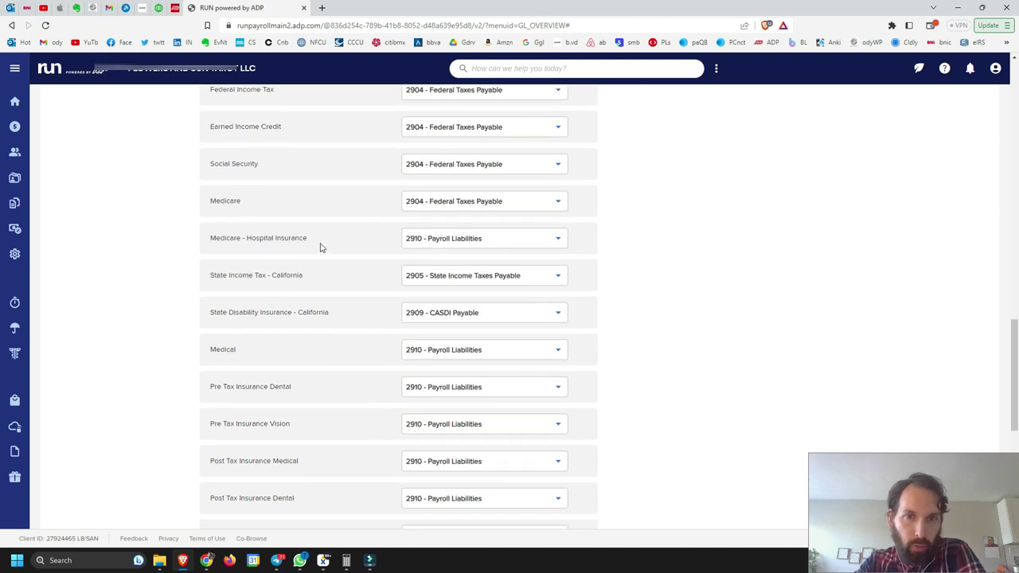
{"action": "left_click_drag", "start_coordinate": [205, 241], "coordinate": [239, 243]}
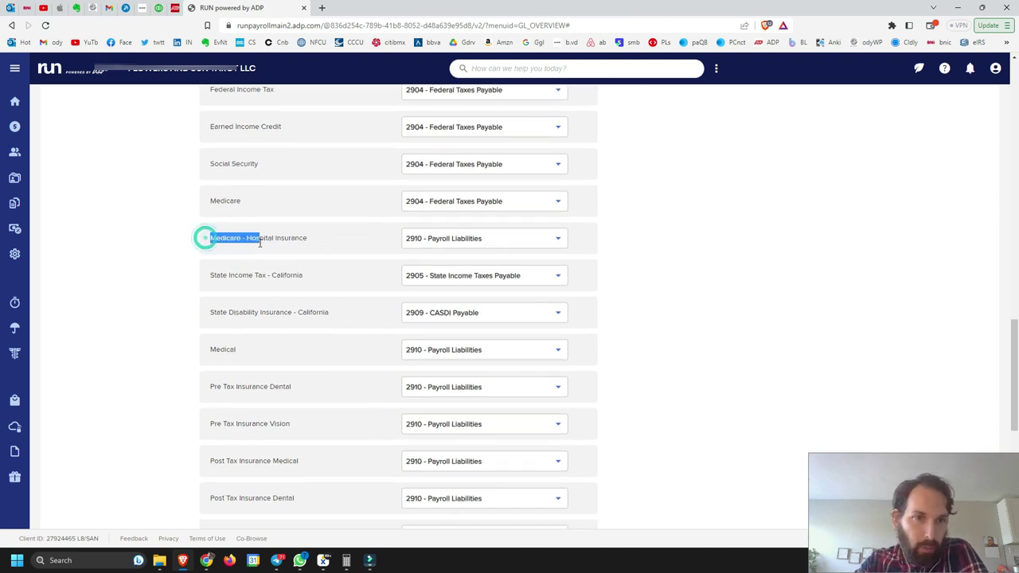
{"action": "scroll", "coordinate": [298, 246], "scroll_direction": "down", "scroll_amount": 1}
{"action": "scroll", "coordinate": [298, 246], "scroll_direction": "up", "scroll_amount": 1}
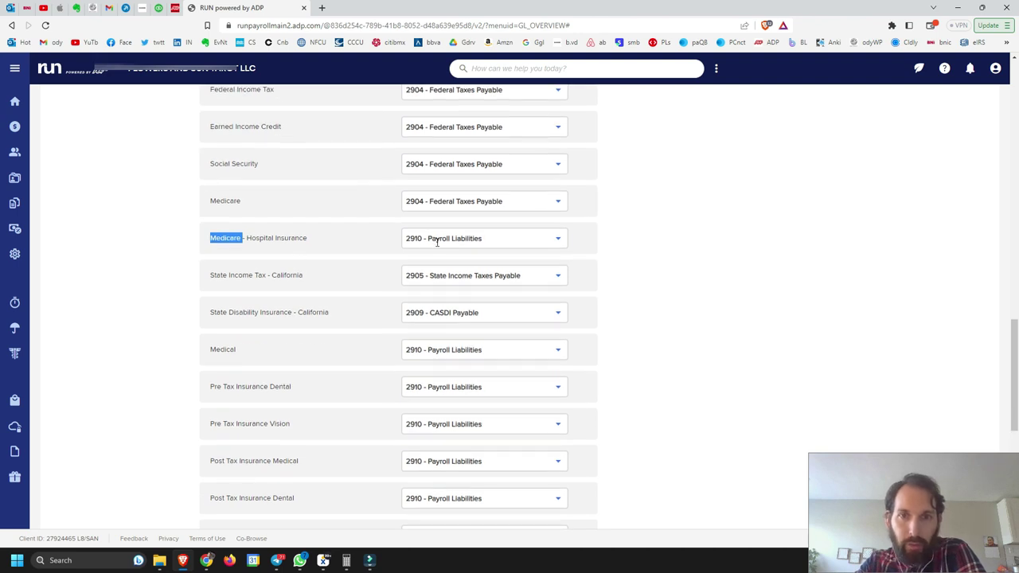
{"action": "left_click", "coordinate": [301, 234]}
{"action": "scroll", "coordinate": [358, 311], "scroll_direction": "down", "scroll_amount": 1}
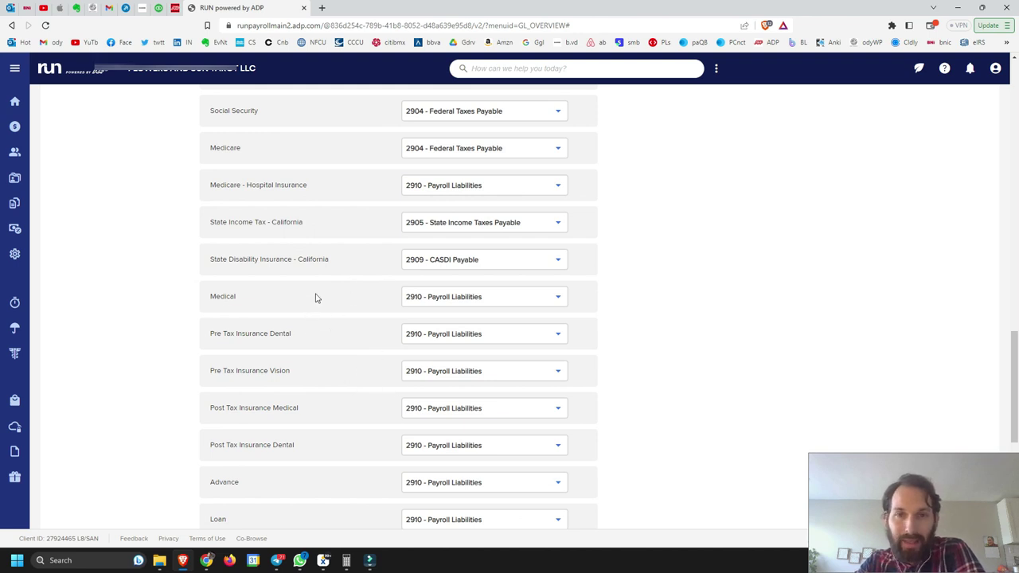
{"action": "scroll", "coordinate": [329, 318], "scroll_direction": "up", "scroll_amount": 1}
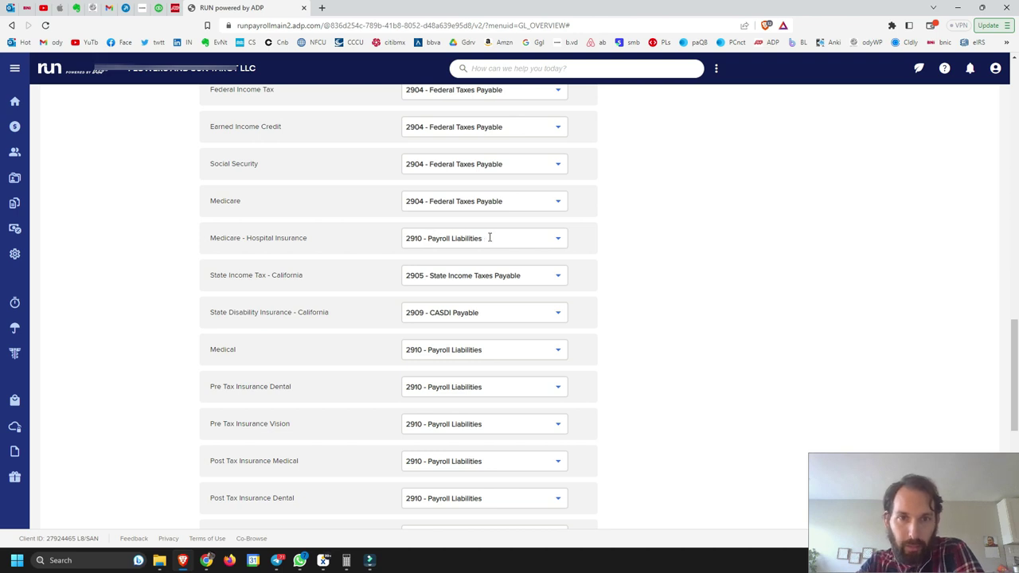
Step: Check the liability accounts mapped to State Income Tax - California and State Disability Insurance - California
{"action": "left_click", "coordinate": [267, 275]}
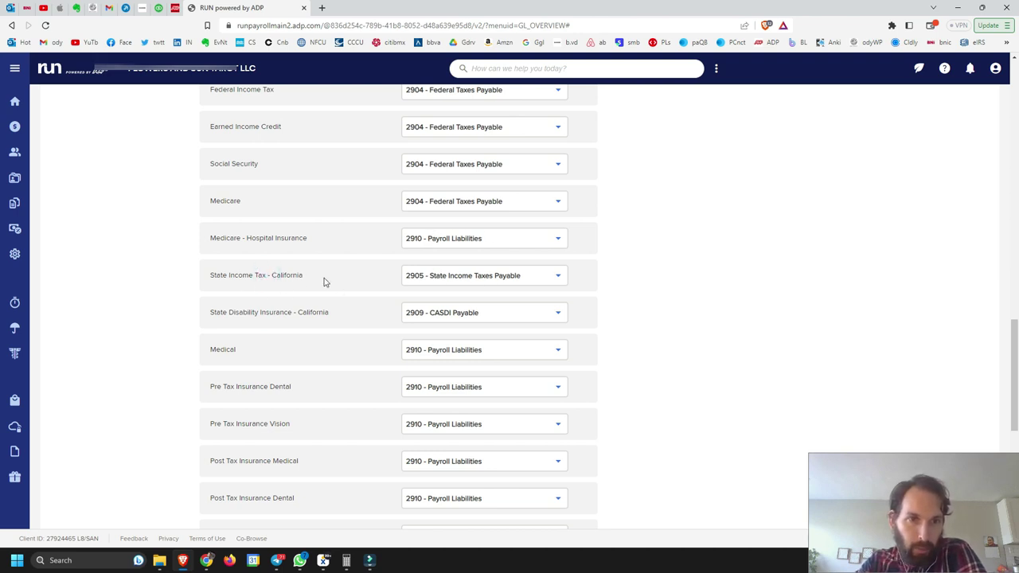
{"action": "scroll", "coordinate": [327, 296], "scroll_direction": "down", "scroll_amount": 1}
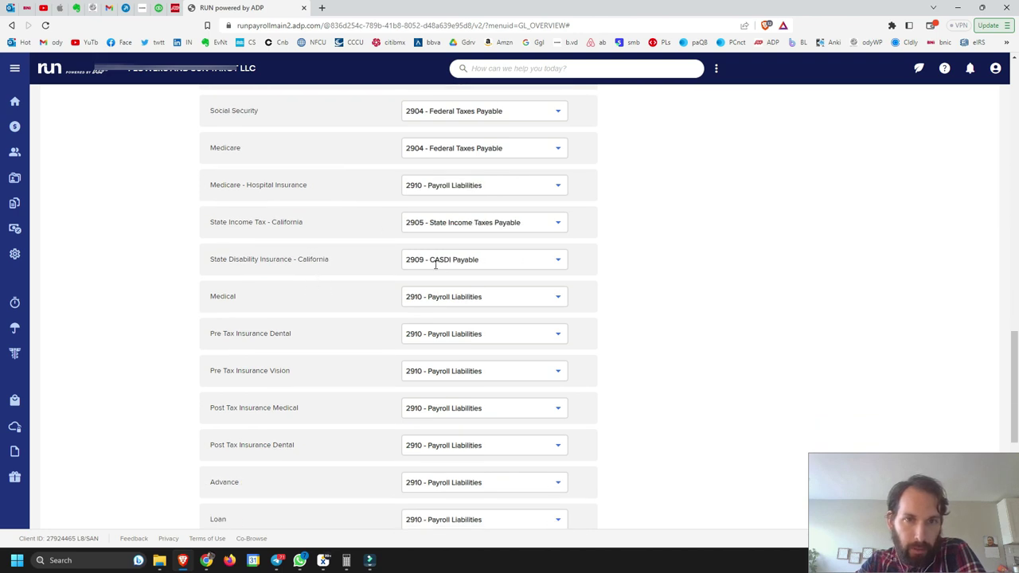
{"action": "left_click_drag", "start_coordinate": [207, 260], "coordinate": [329, 260]}
{"action": "left_click", "coordinate": [328, 260]}
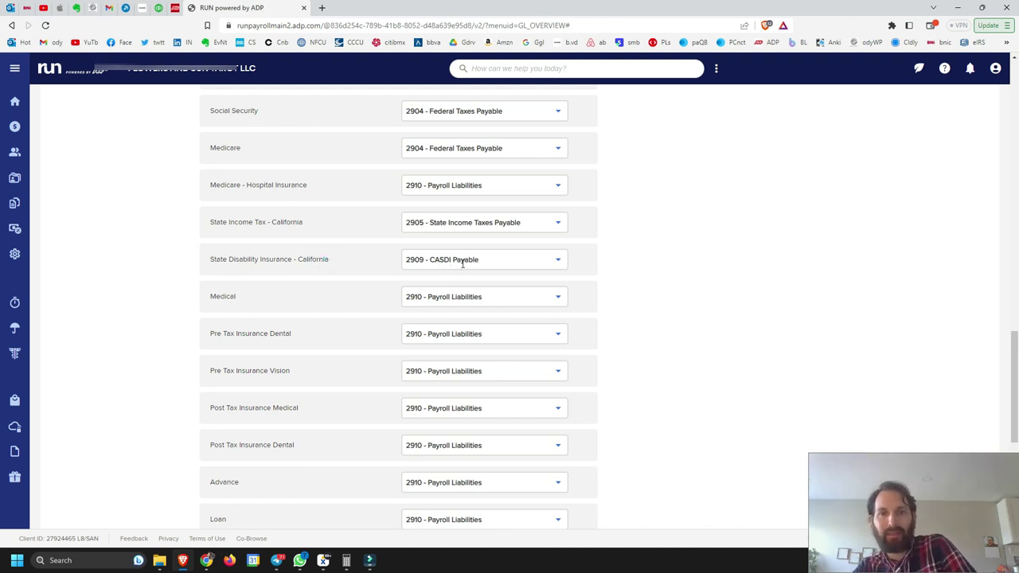
Step: Review the liability accounts mapped to the insurance, advance, loan, HSA and miscellaneous deduction items
{"action": "scroll", "coordinate": [355, 297], "scroll_direction": "down", "scroll_amount": 2}
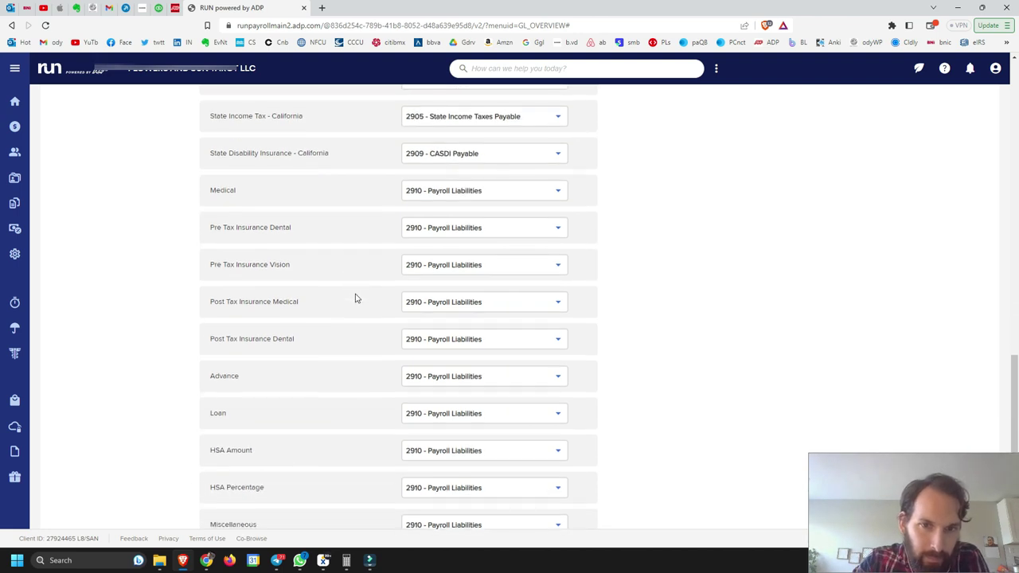
{"action": "scroll", "coordinate": [355, 298], "scroll_direction": "down", "scroll_amount": 2}
{"action": "scroll", "coordinate": [355, 295], "scroll_direction": "up", "scroll_amount": 1}
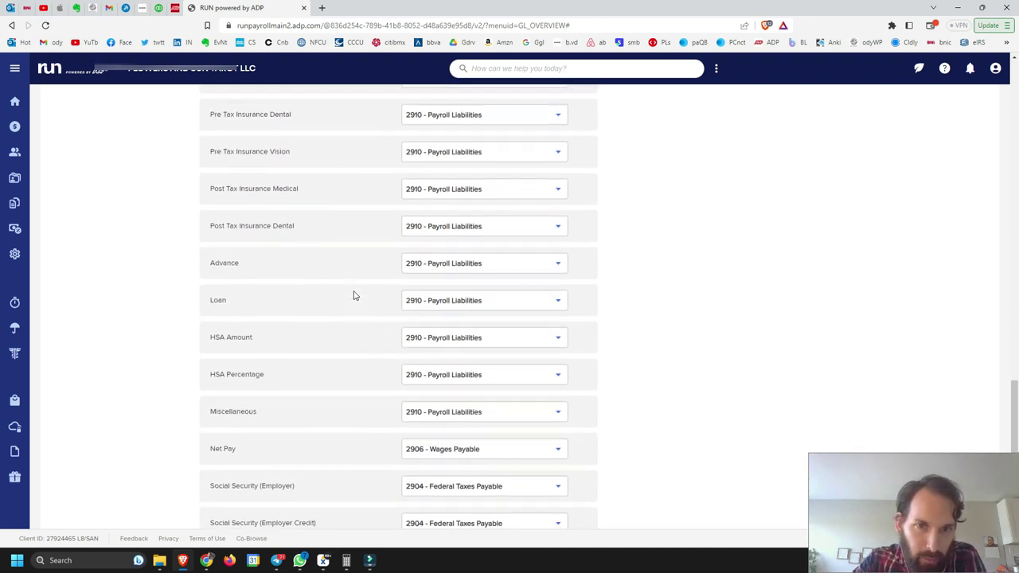
{"action": "scroll", "coordinate": [355, 296], "scroll_direction": "down", "scroll_amount": 1}
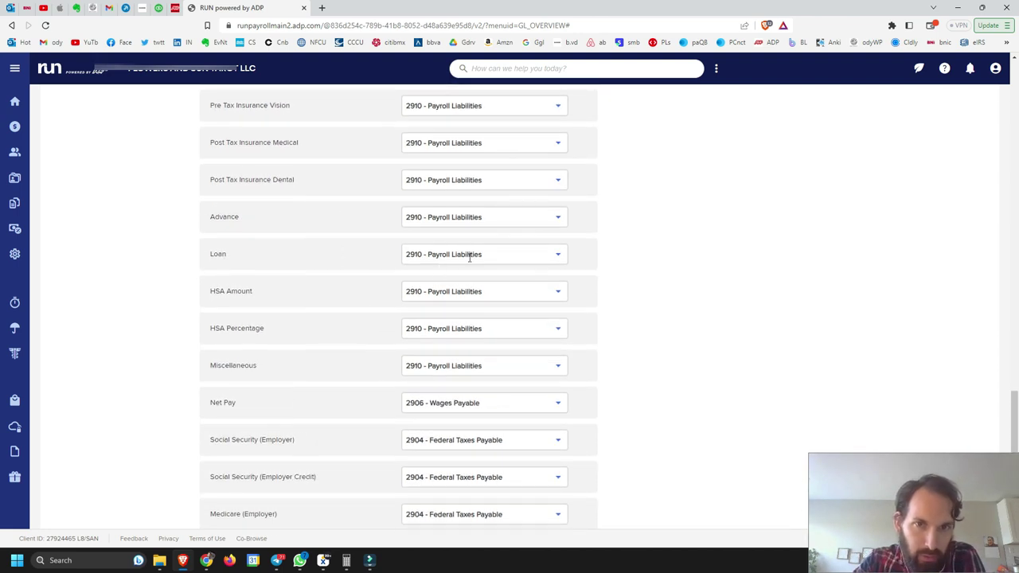
Step: Examine the Net Pay liability mapping and compare it with the wage expense mappings under Payroll Expenses
{"action": "scroll", "coordinate": [318, 295], "scroll_direction": "down", "scroll_amount": 3}
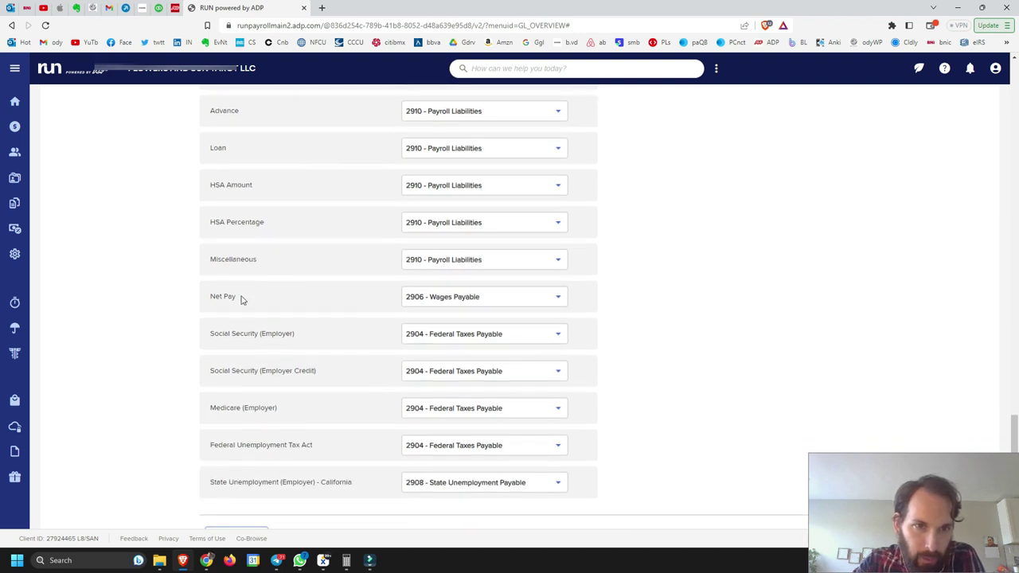
{"action": "left_click_drag", "start_coordinate": [211, 299], "coordinate": [248, 299]}
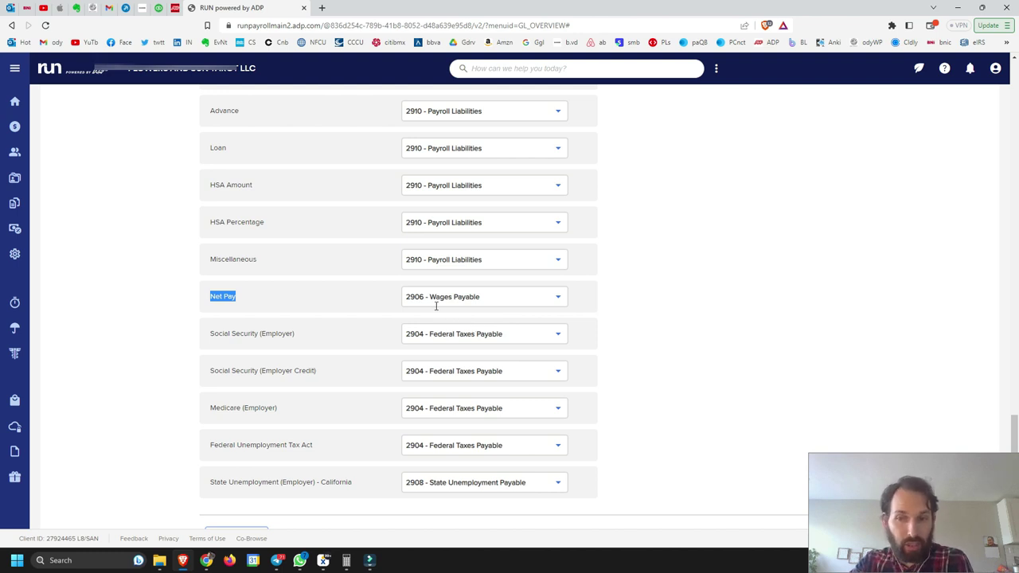
{"action": "scroll", "coordinate": [517, 311], "scroll_direction": "up", "scroll_amount": 15}
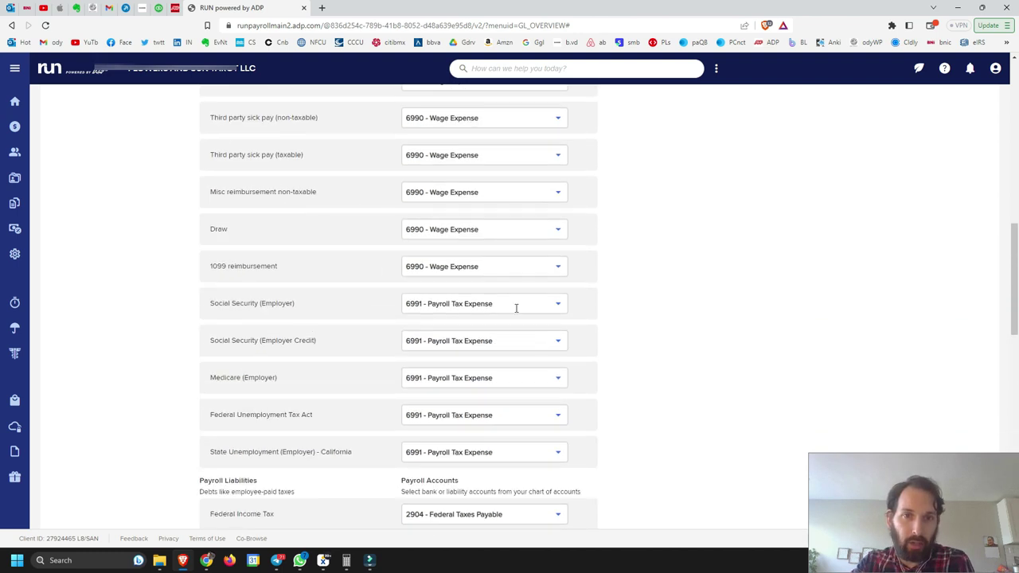
{"action": "scroll", "coordinate": [516, 308], "scroll_direction": "up", "scroll_amount": 3}
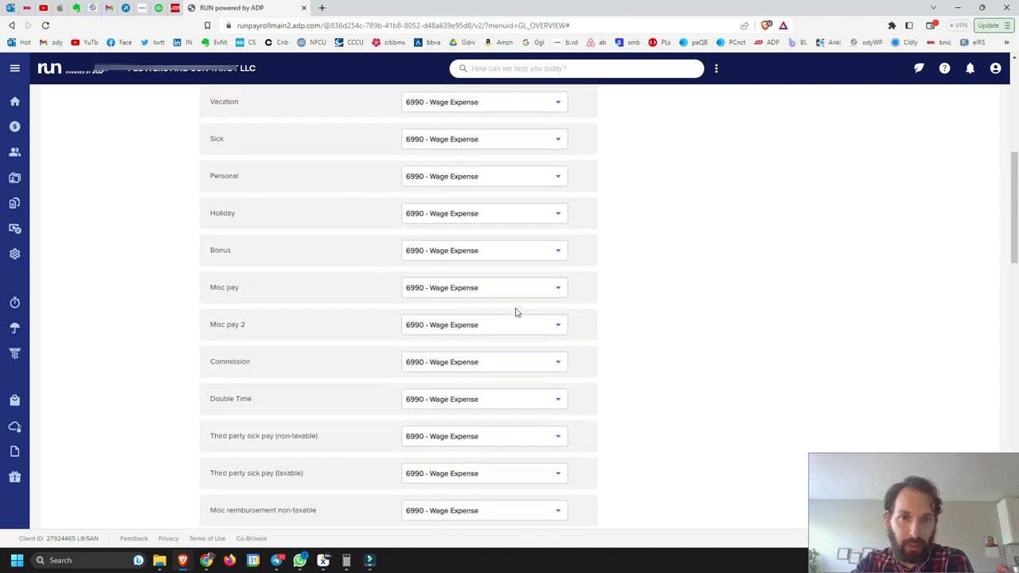
Step: Return to Net Pay and review the employer tax liability mappings through State Unemployment (Employer) - California at the end of the list
{"action": "scroll", "coordinate": [516, 312], "scroll_direction": "down", "scroll_amount": 3}
{"action": "scroll", "coordinate": [516, 312], "scroll_direction": "down", "scroll_amount": 5}
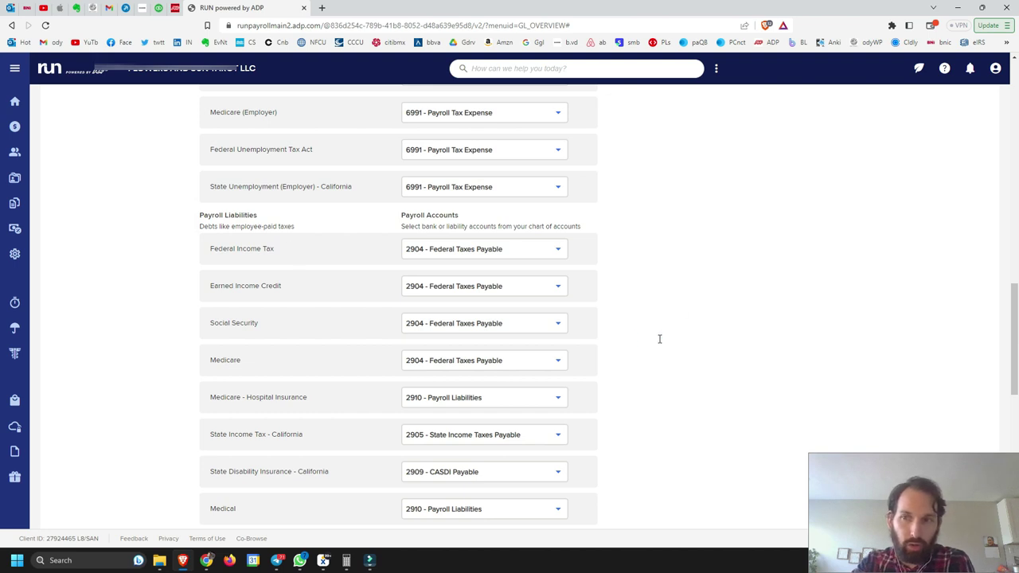
{"action": "scroll", "coordinate": [995, 345], "scroll_direction": "down", "scroll_amount": 4}
{"action": "scroll", "coordinate": [821, 378], "scroll_direction": "down", "scroll_amount": 2}
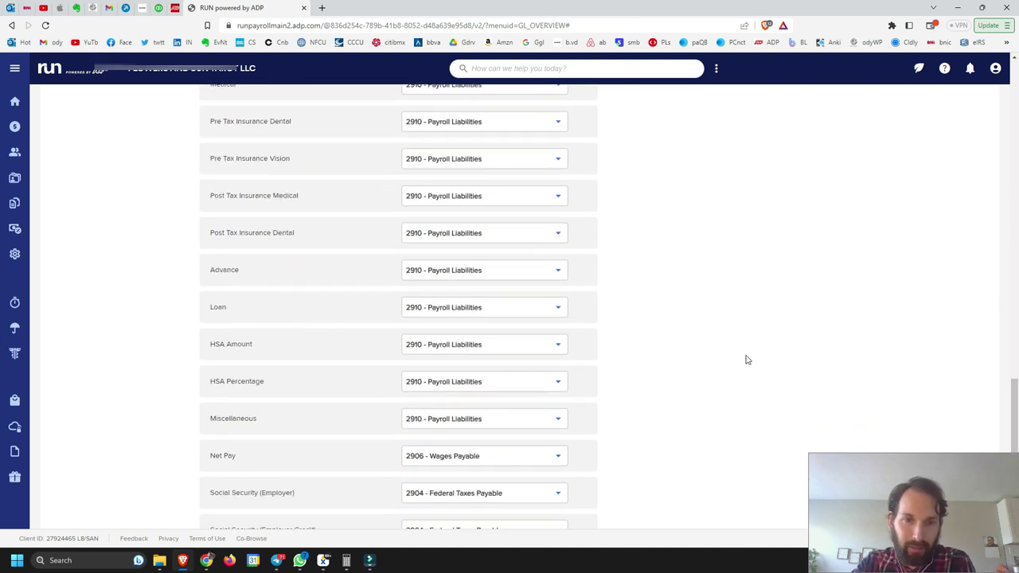
{"action": "scroll", "coordinate": [258, 296], "scroll_direction": "down", "scroll_amount": 3}
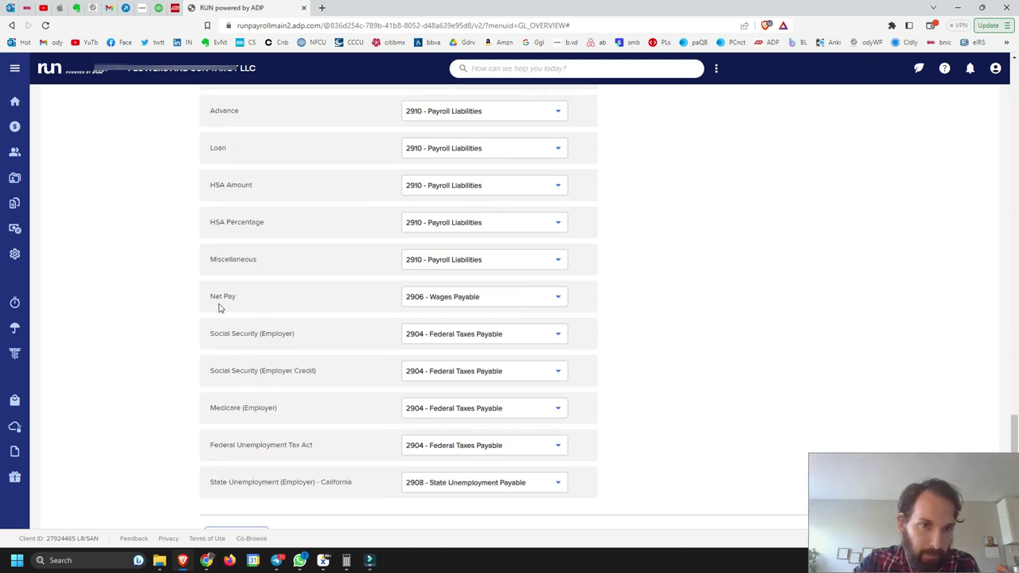
{"action": "left_click_drag", "start_coordinate": [209, 295], "coordinate": [241, 295]}
{"action": "left_click", "coordinate": [242, 294]}
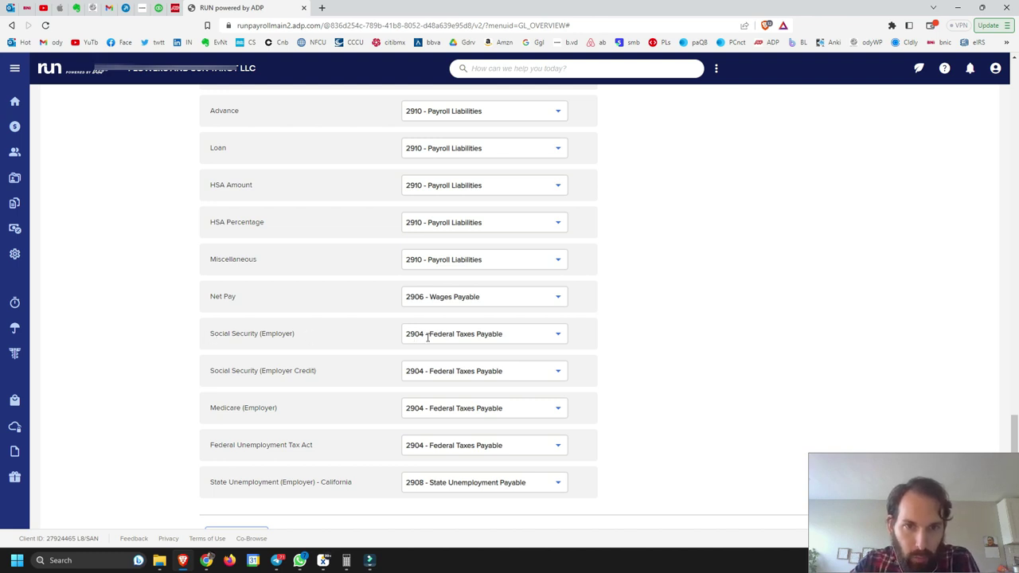
{"action": "scroll", "coordinate": [302, 374], "scroll_direction": "down", "scroll_amount": 1}
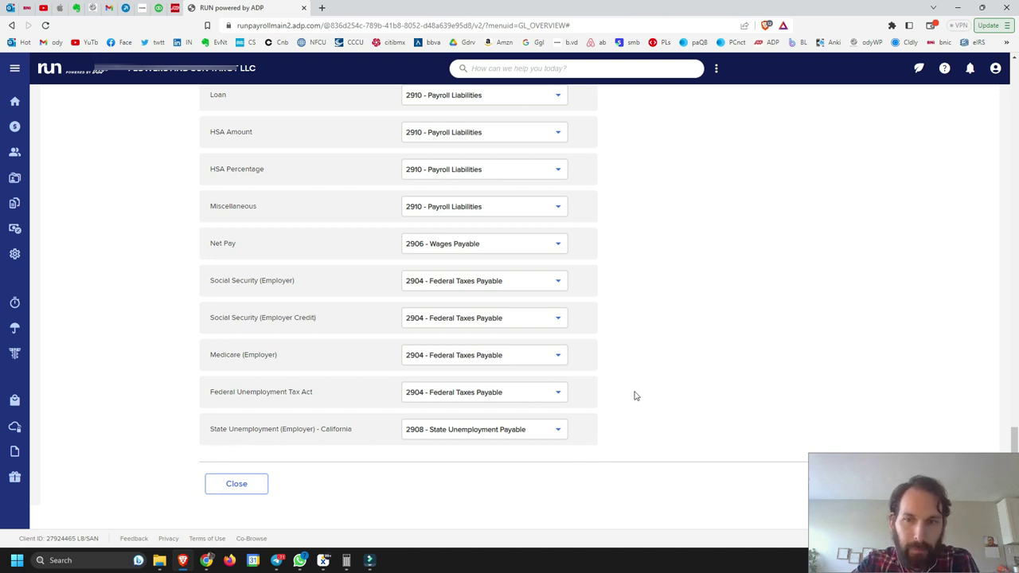
Step: Recheck the Check Register Account and wage expense mappings against the Net Pay and employer tax liability mappings
{"action": "scroll", "coordinate": [736, 372], "scroll_direction": "up", "scroll_amount": 2}
{"action": "scroll", "coordinate": [706, 374], "scroll_direction": "up", "scroll_amount": 20}
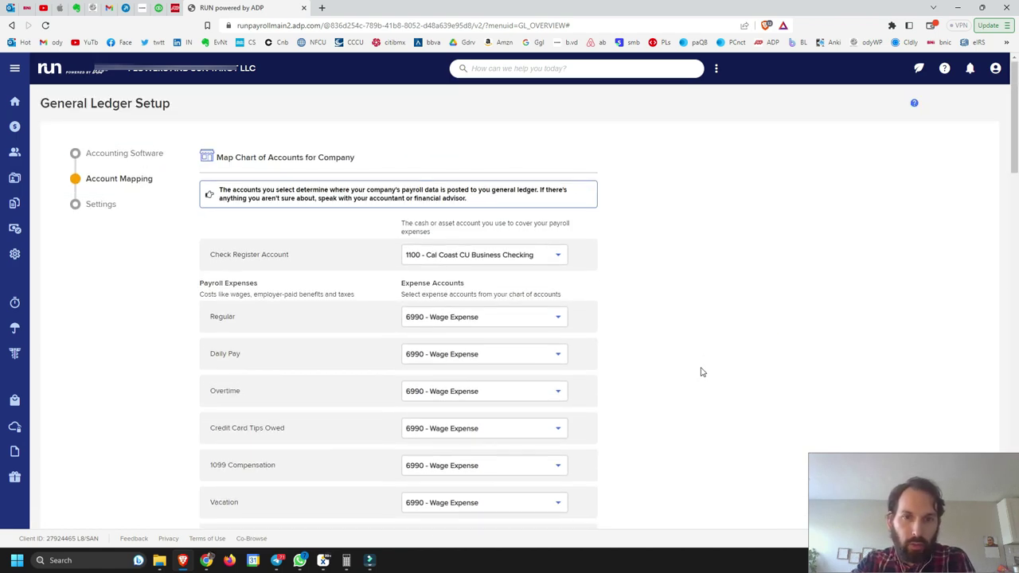
{"action": "scroll", "coordinate": [703, 372], "scroll_direction": "down", "scroll_amount": 3}
{"action": "scroll", "coordinate": [703, 372], "scroll_direction": "up", "scroll_amount": 4}
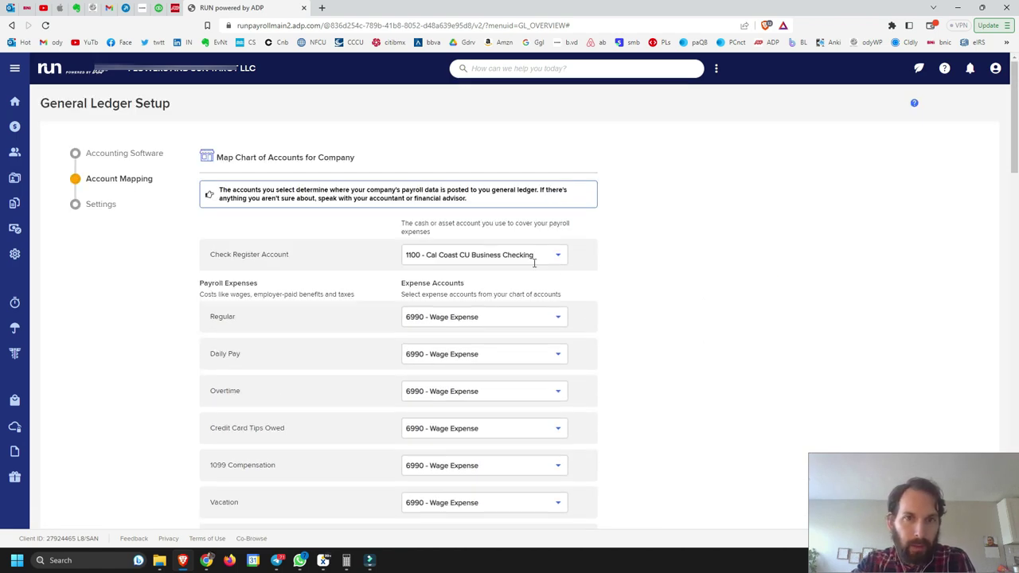
{"action": "scroll", "coordinate": [585, 289], "scroll_direction": "down", "scroll_amount": 20}
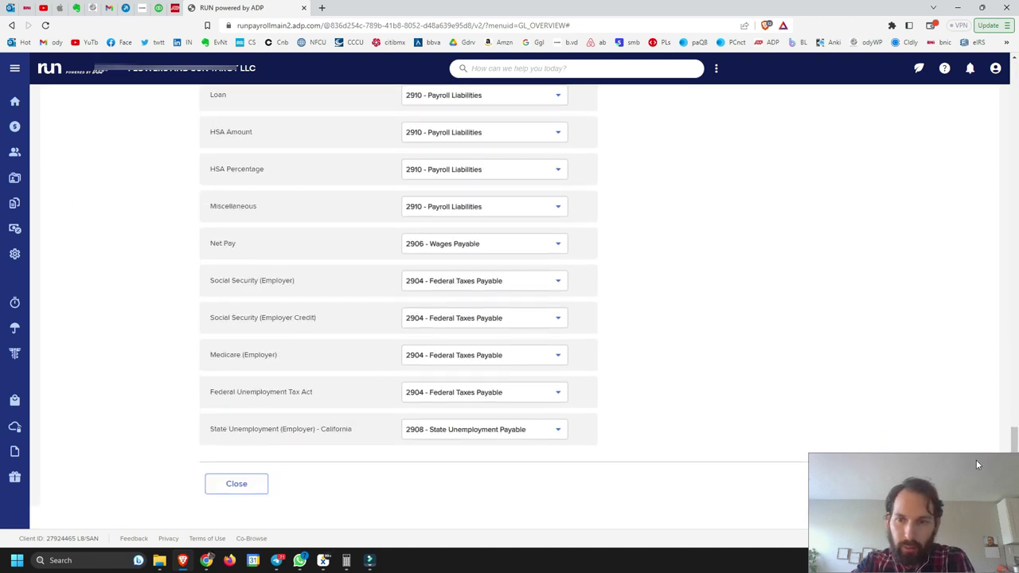
{"action": "left_click_drag", "start_coordinate": [958, 462], "coordinate": [730, 466]}
{"action": "left_click_drag", "start_coordinate": [1014, 478], "coordinate": [1015, 119]}
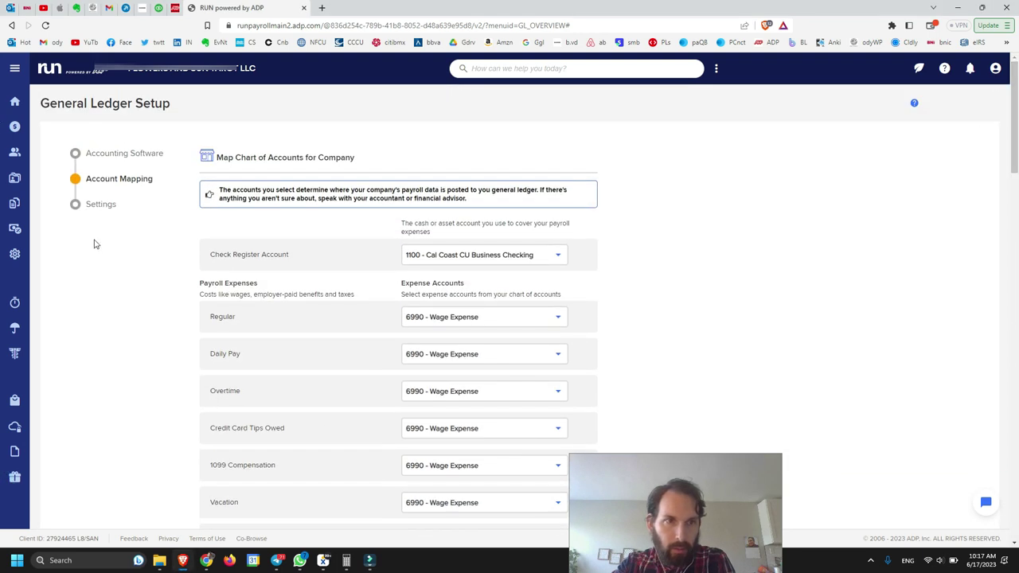
Step: Go to the Settings stage of General Ledger Setup and examine how payroll transactions are posted to the accounting software
{"action": "left_click", "coordinate": [89, 206]}
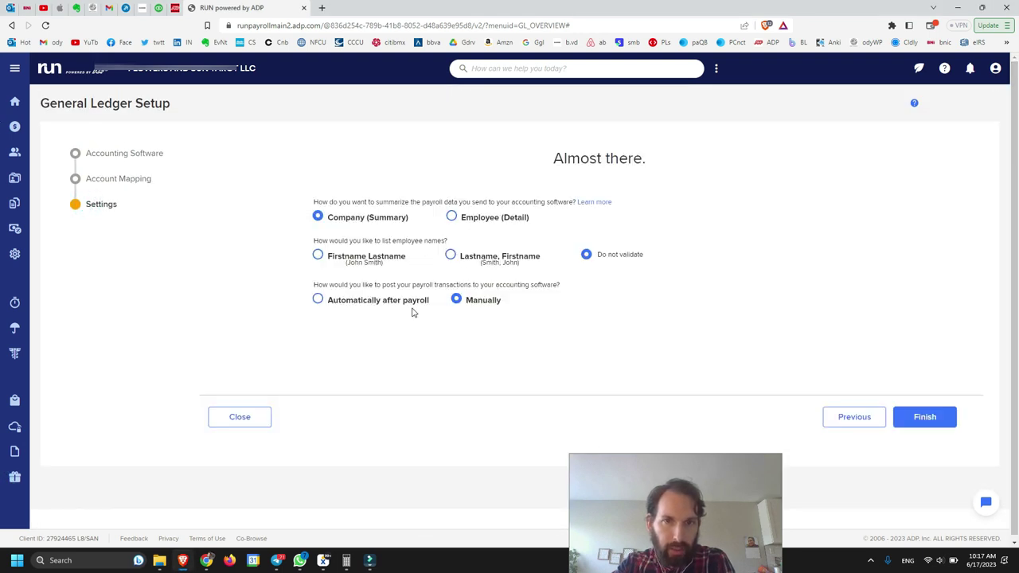
{"action": "left_click_drag", "start_coordinate": [697, 468], "coordinate": [928, 469]}
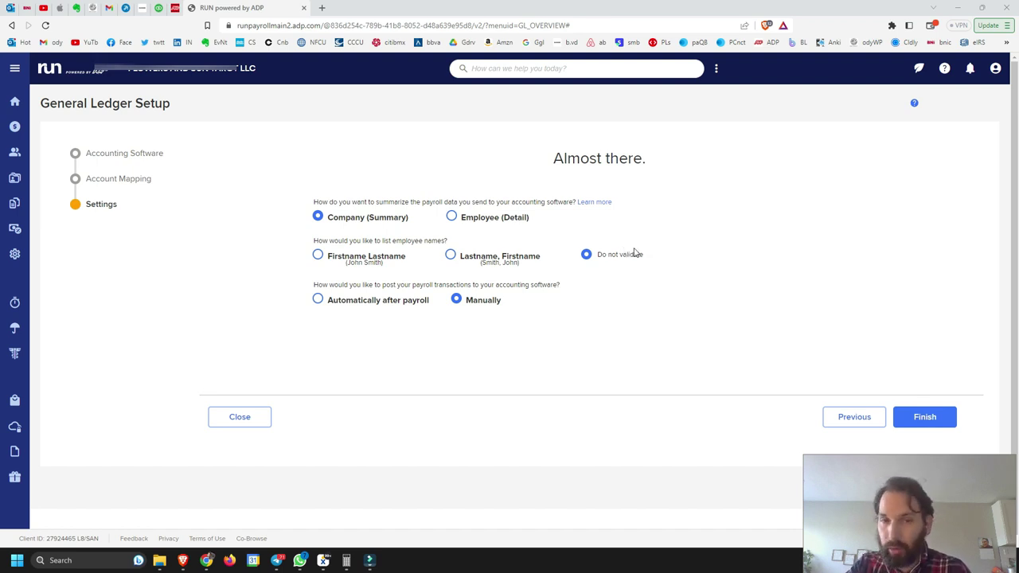
{"action": "double_click", "coordinate": [315, 287]}
{"action": "left_click", "coordinate": [338, 285]}
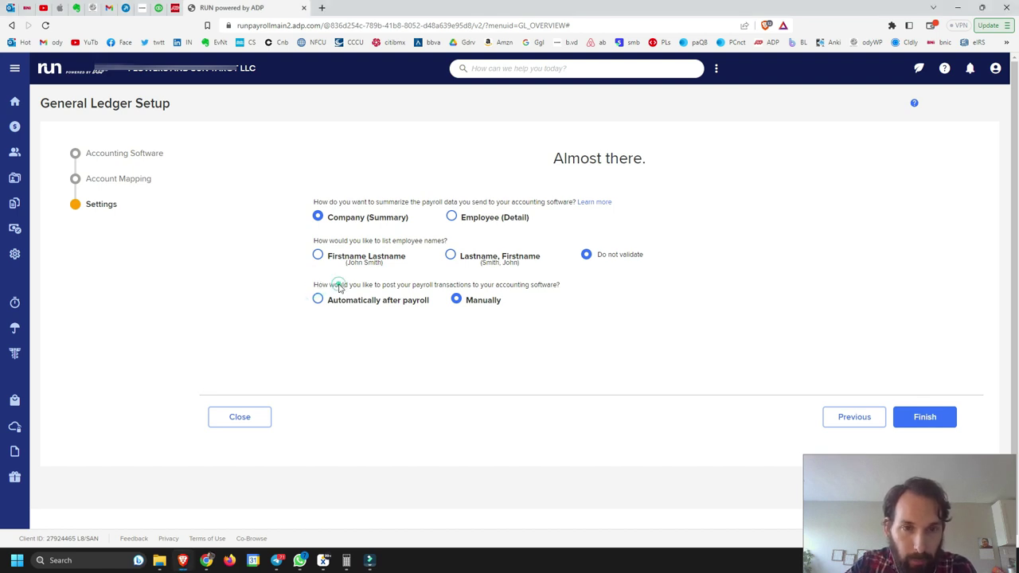
{"action": "left_click_drag", "start_coordinate": [315, 286], "coordinate": [560, 289]}
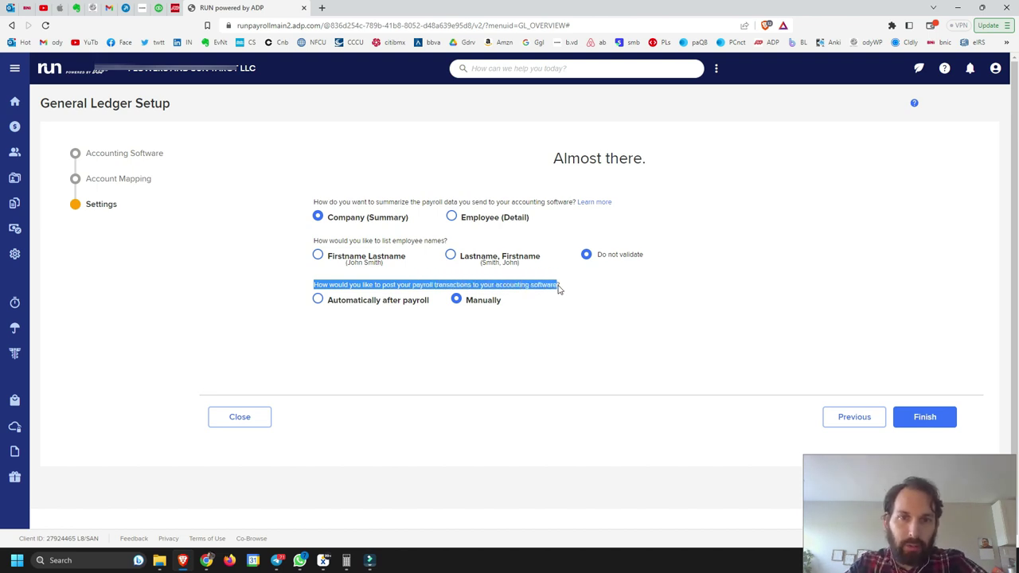
{"action": "left_click", "coordinate": [538, 289]}
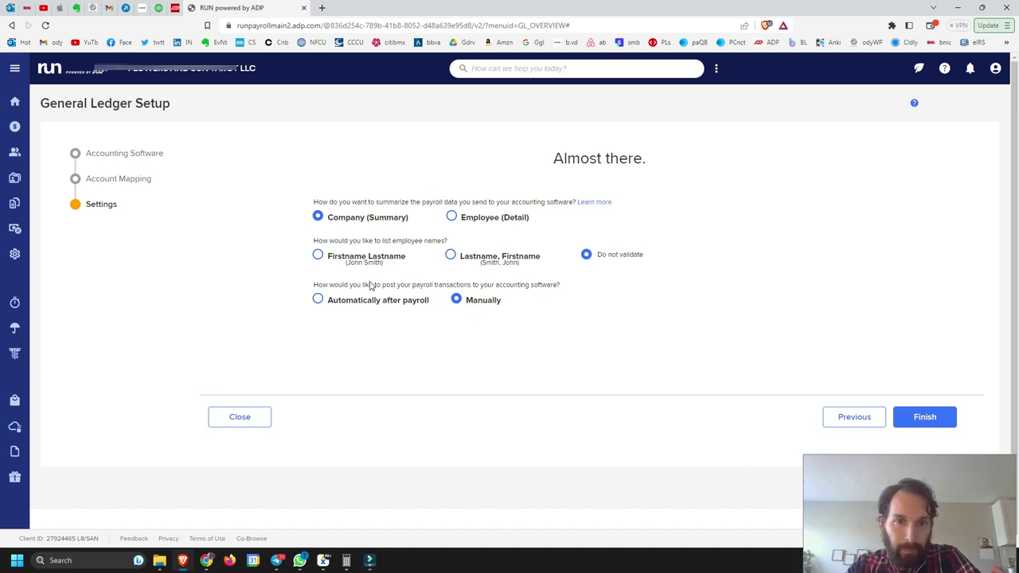
{"action": "left_click_drag", "start_coordinate": [316, 288], "coordinate": [508, 287]}
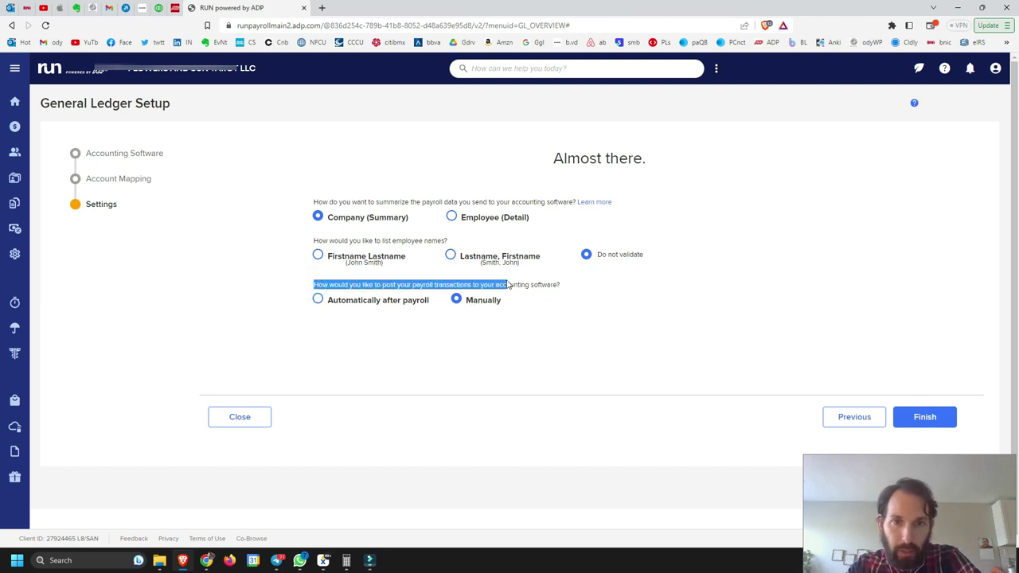
{"action": "left_click", "coordinate": [512, 285]}
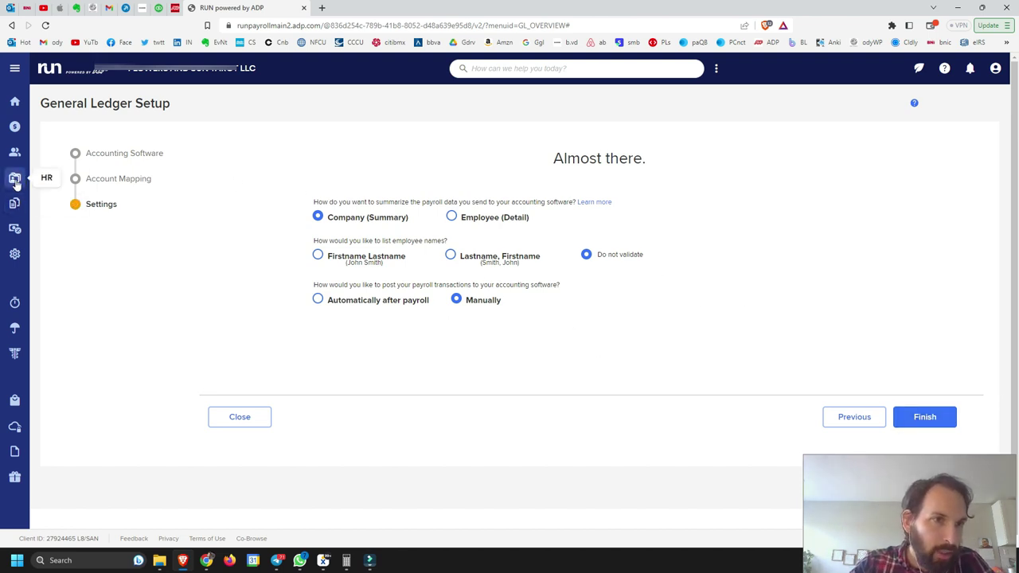
Step: Go to the payroll general ledger transactions and dismiss the auto-posting tip
{"action": "left_click", "coordinate": [16, 129]}
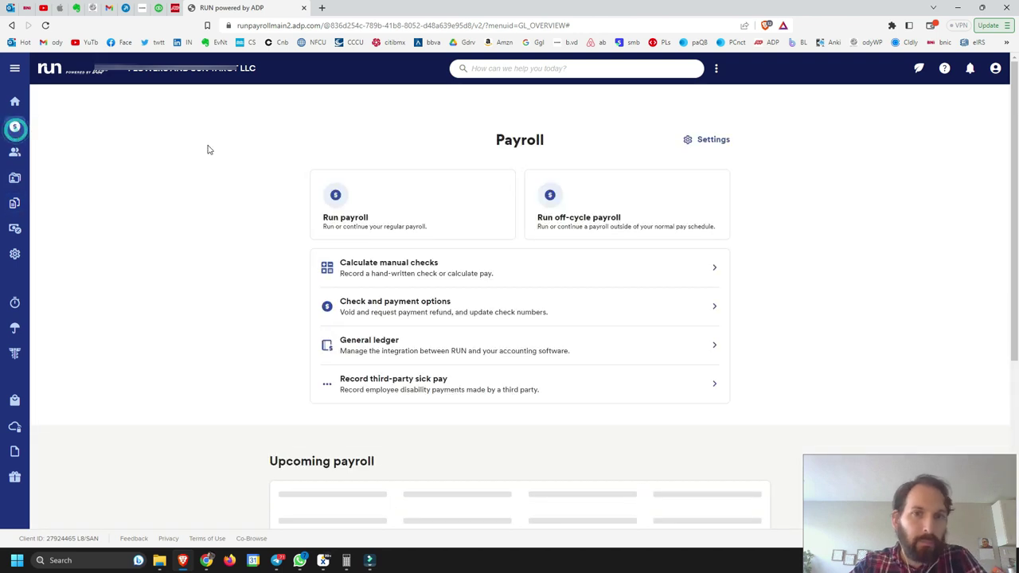
{"action": "left_click", "coordinate": [453, 352]}
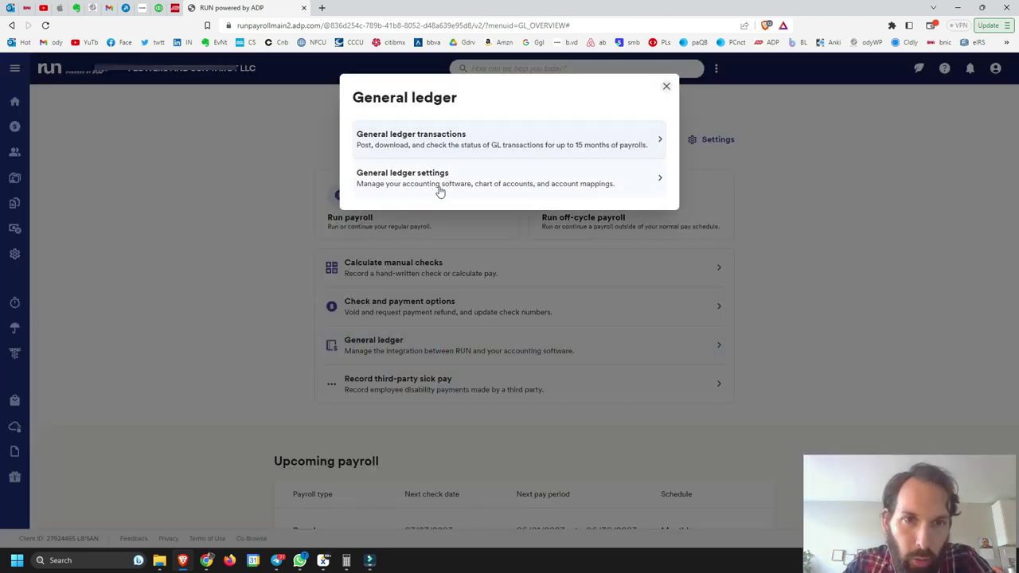
{"action": "left_click", "coordinate": [465, 142]}
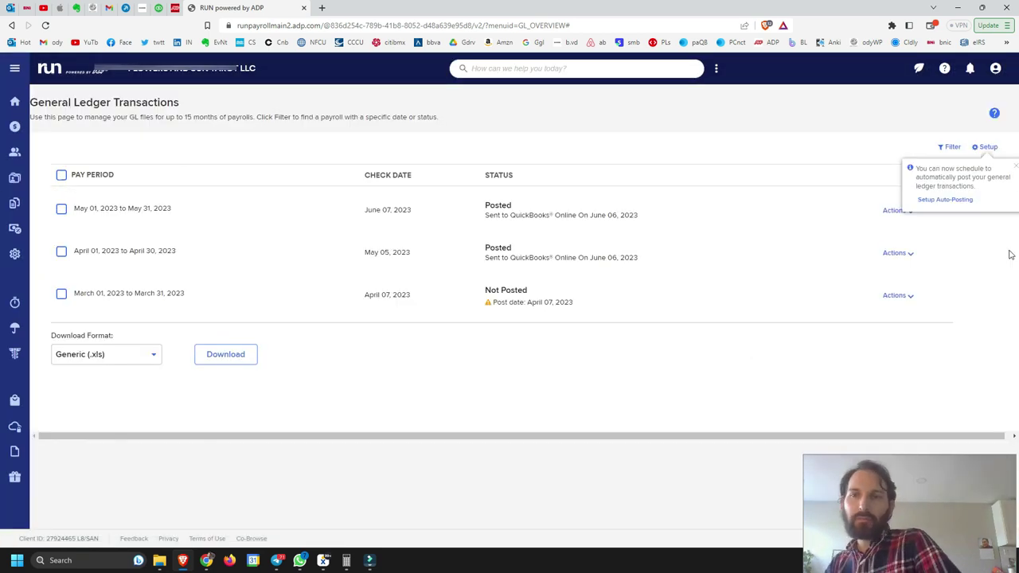
{"action": "left_click", "coordinate": [1014, 162]}
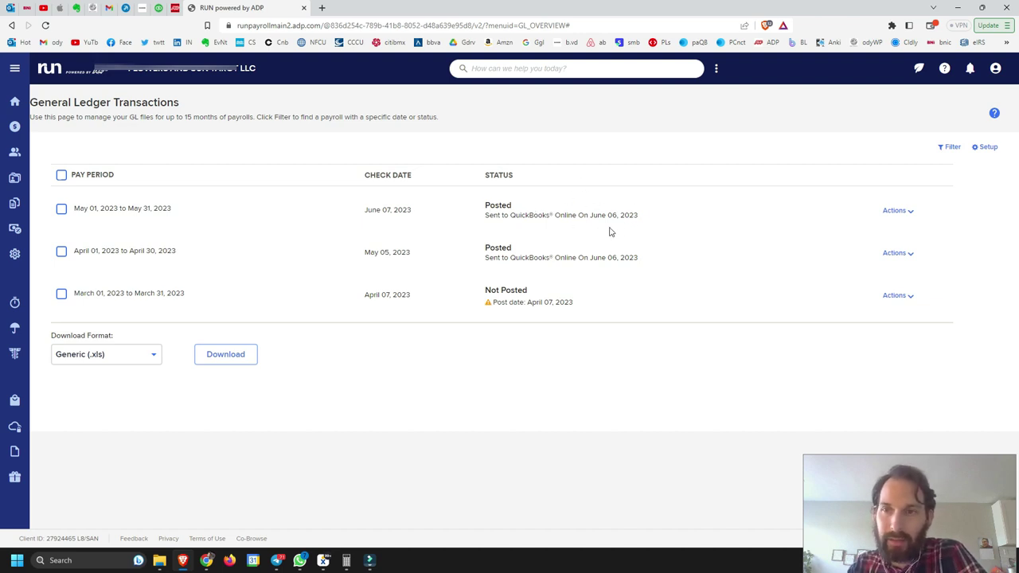
Step: Send the May 01 to May 31, 2023 payroll to the accounting software as a new GL file with current mappings
{"action": "left_click", "coordinate": [911, 212]}
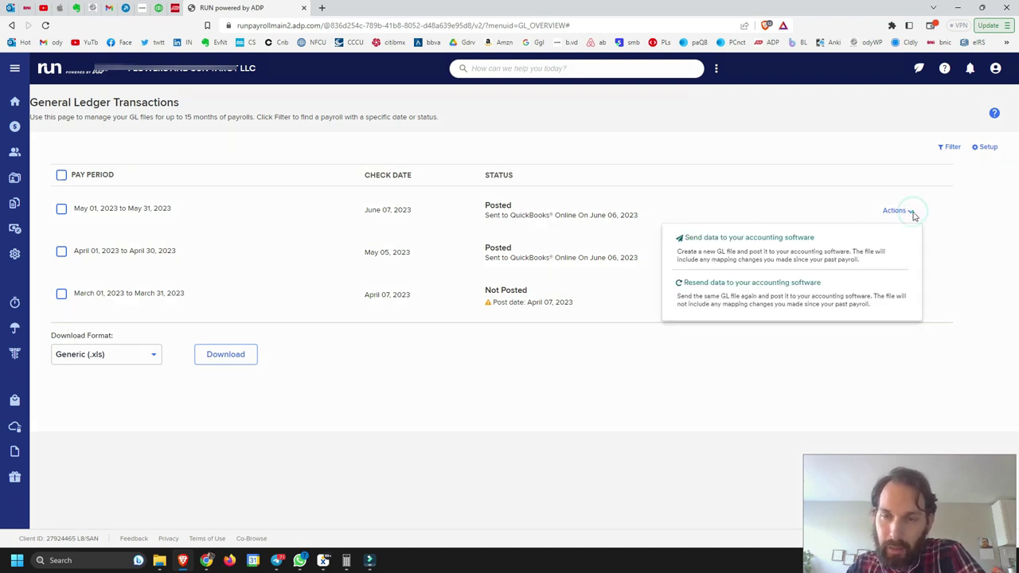
{"action": "left_click", "coordinate": [912, 212]}
{"action": "left_click", "coordinate": [912, 211]}
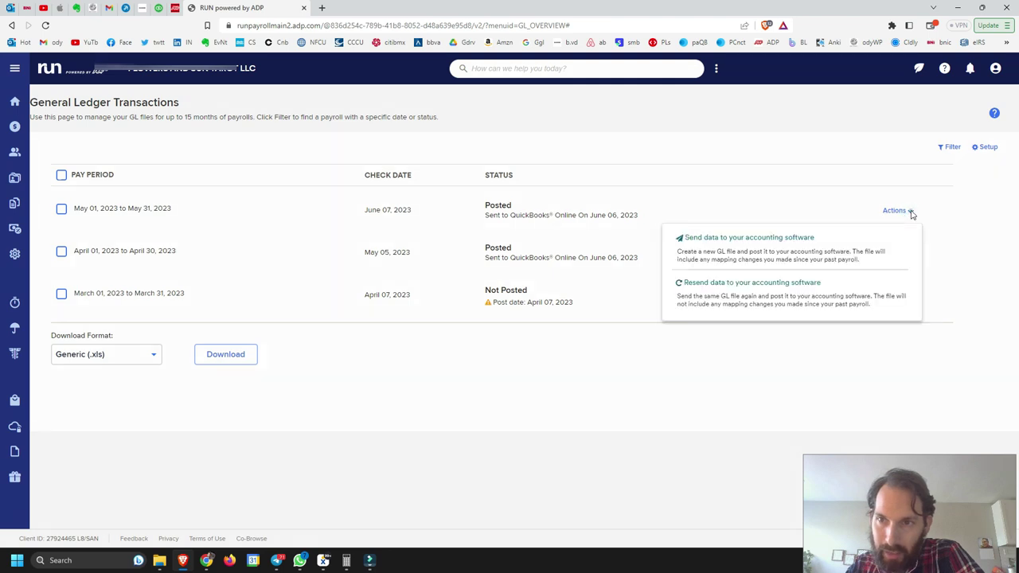
{"action": "left_click", "coordinate": [758, 252]}
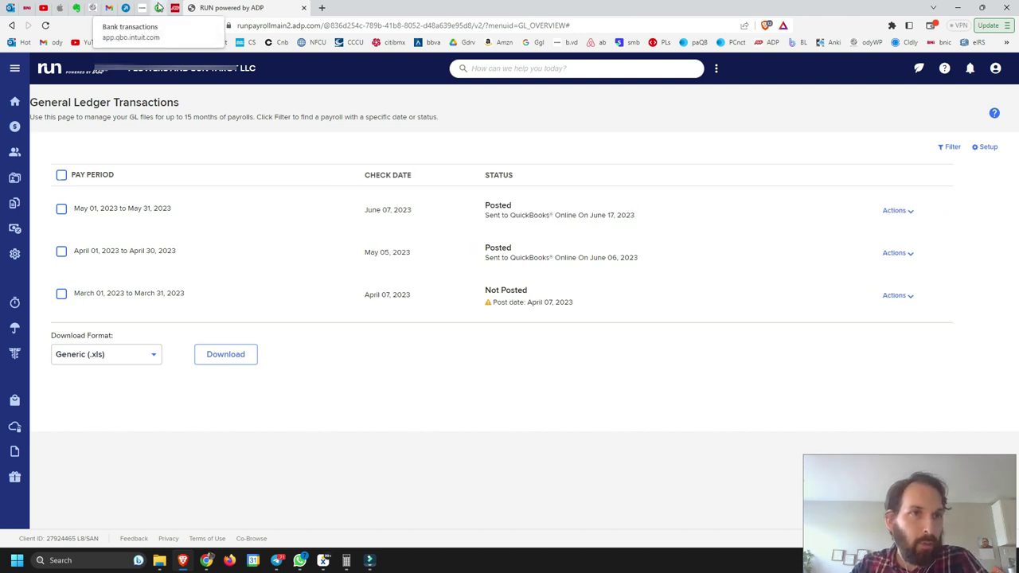
Step: Switch to QuickBooks Online and open a blank journal entry
{"action": "left_click", "coordinate": [157, 9]}
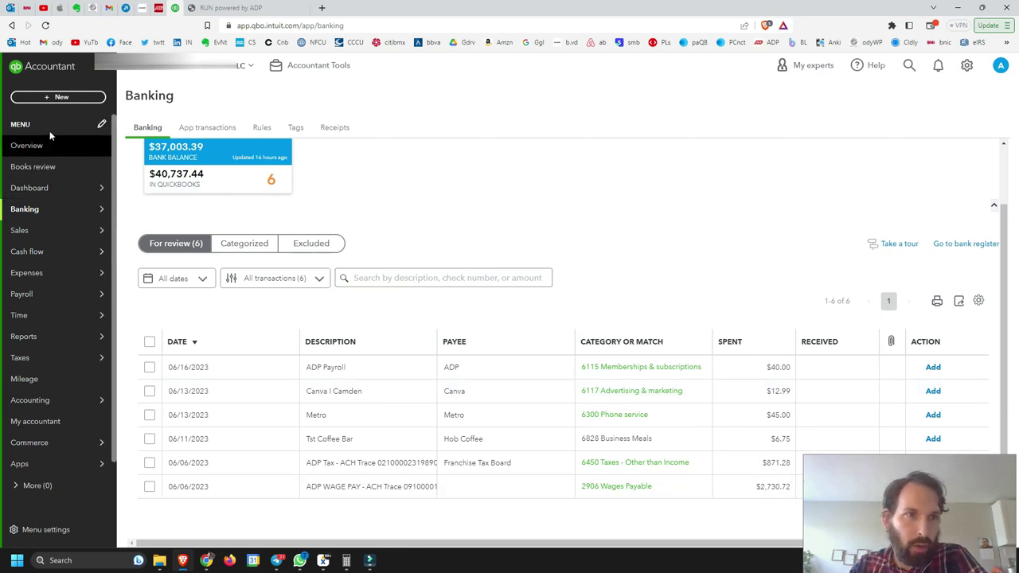
{"action": "left_click", "coordinate": [70, 104]}
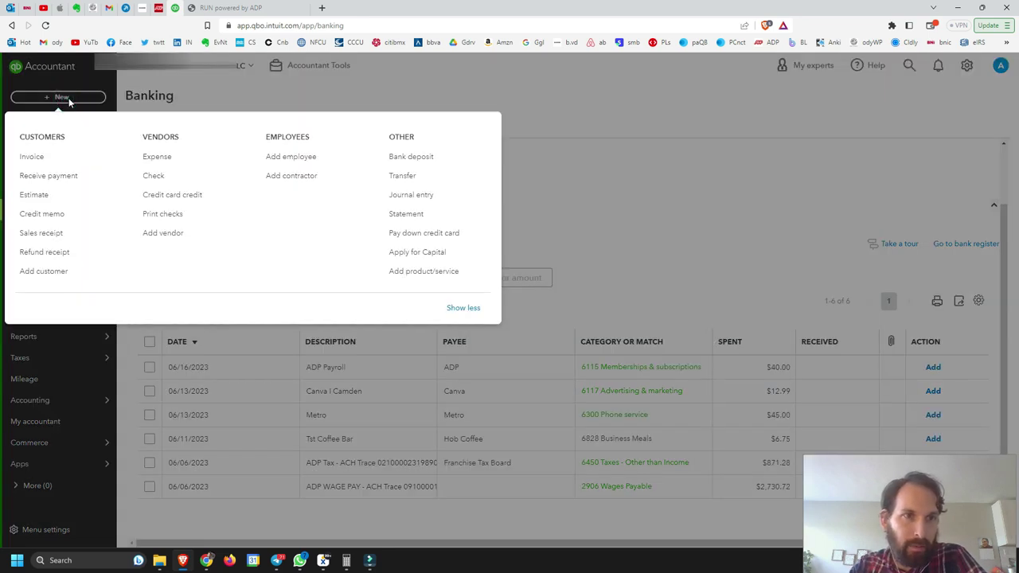
{"action": "left_click", "coordinate": [428, 196]}
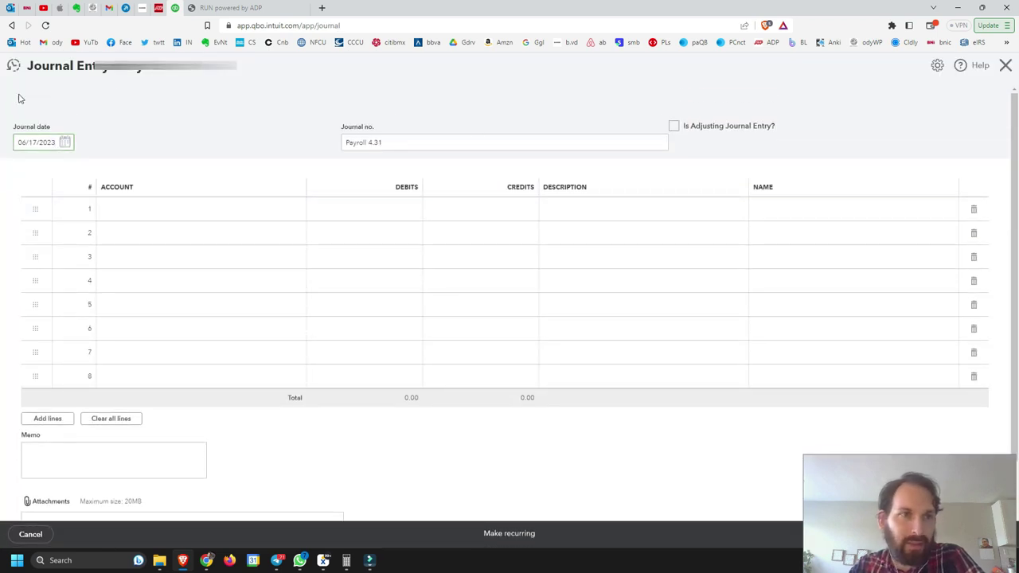
{"action": "left_click", "coordinate": [1006, 65]}
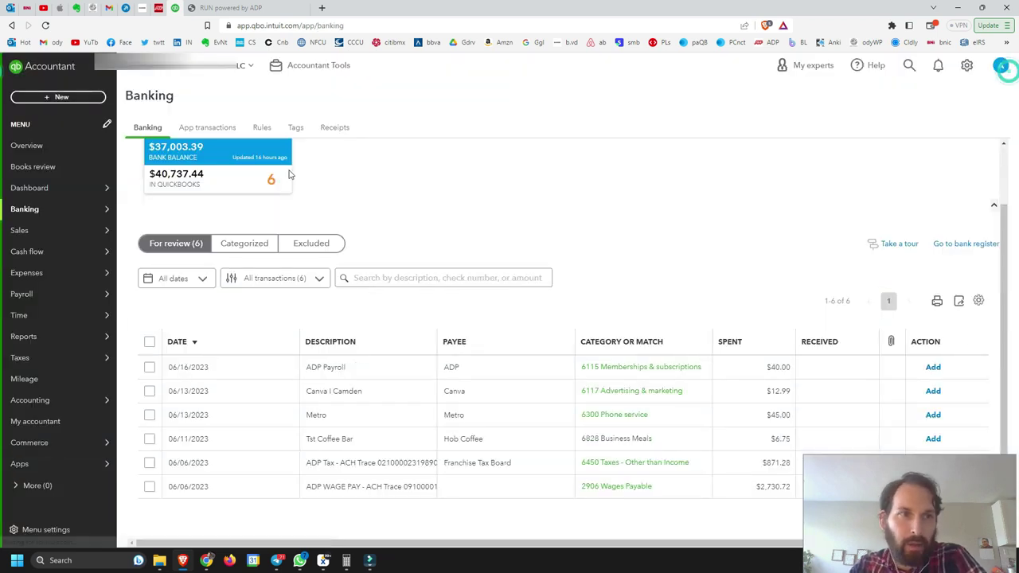
{"action": "left_click", "coordinate": [64, 98]}
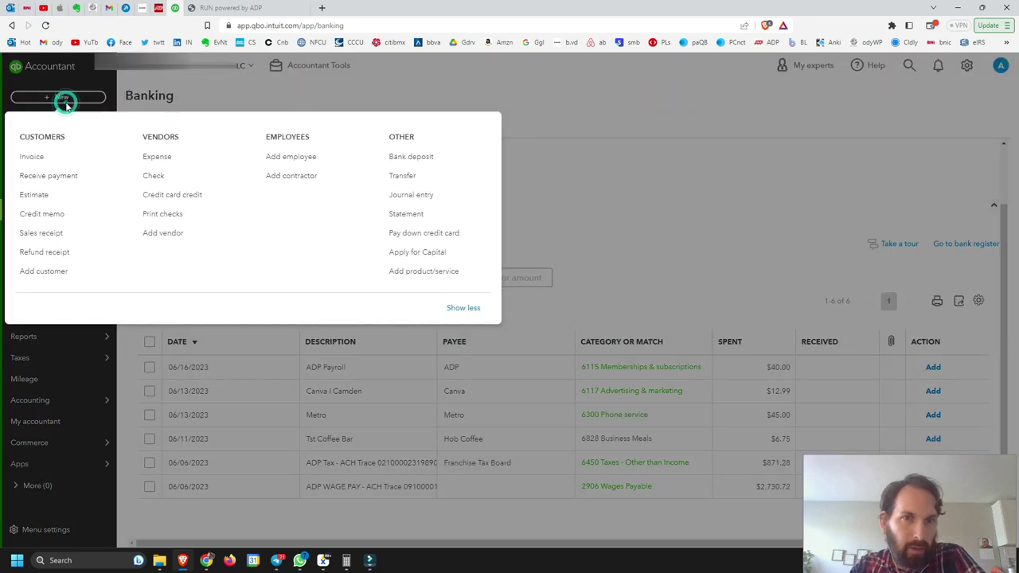
{"action": "left_click", "coordinate": [418, 202]}
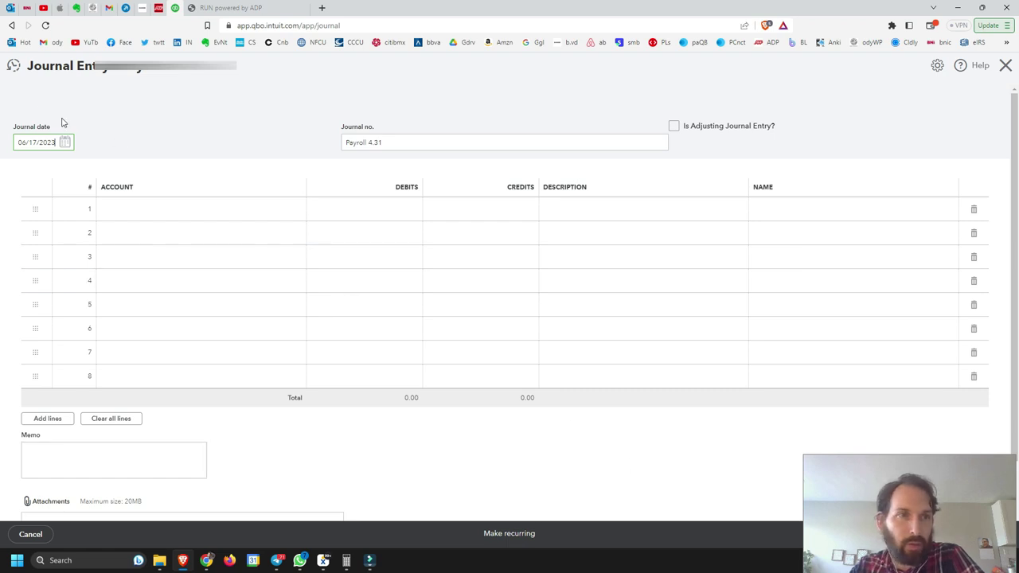
Step: Look through the recent journal entries and open the full list of journal entries
{"action": "left_click", "coordinate": [13, 66]}
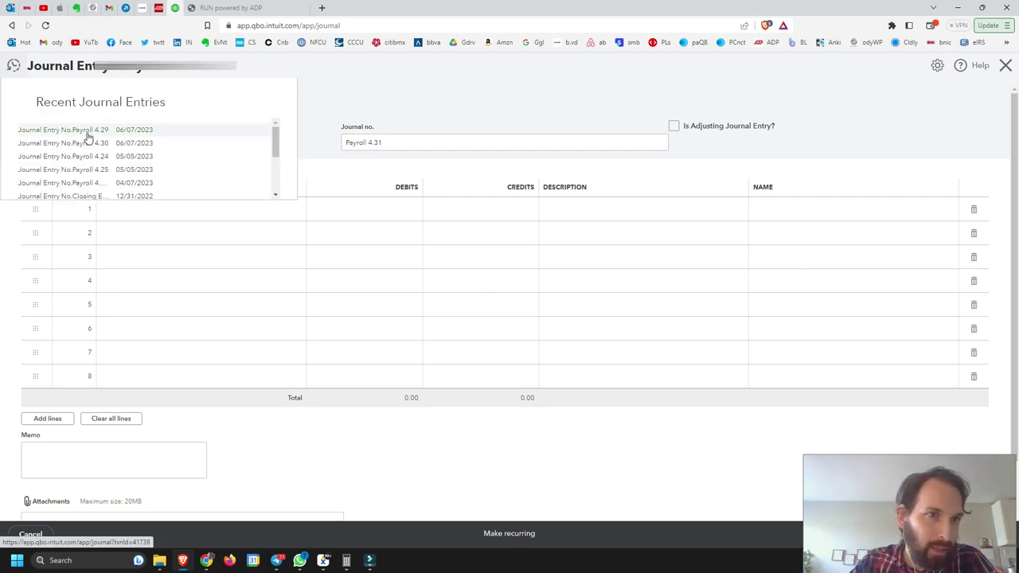
{"action": "scroll", "coordinate": [92, 163], "scroll_direction": "down", "scroll_amount": 5}
{"action": "scroll", "coordinate": [94, 172], "scroll_direction": "up", "scroll_amount": 5}
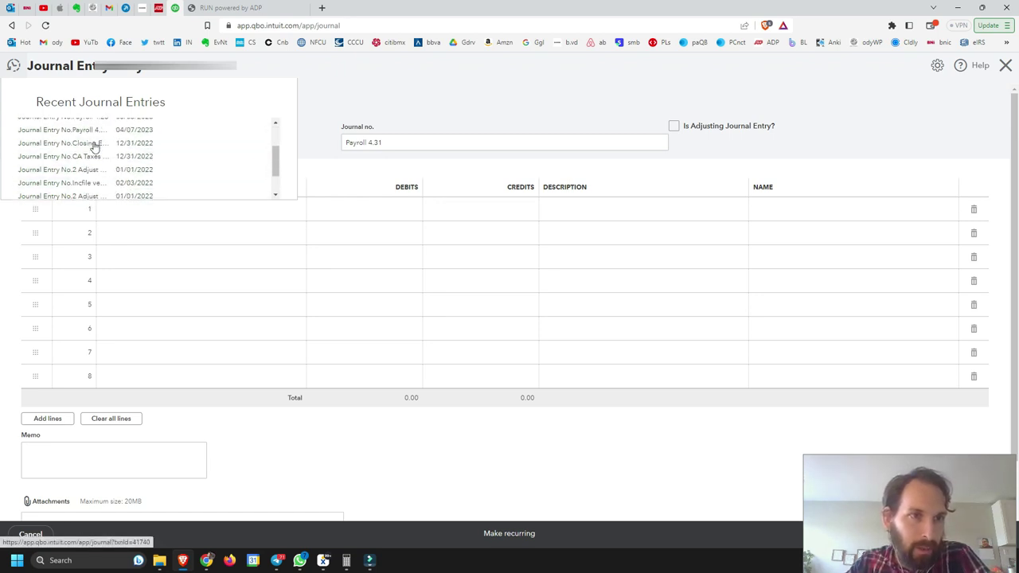
{"action": "scroll", "coordinate": [83, 172], "scroll_direction": "down", "scroll_amount": 5}
{"action": "scroll", "coordinate": [72, 165], "scroll_direction": "up", "scroll_amount": 5}
{"action": "scroll", "coordinate": [70, 159], "scroll_direction": "down", "scroll_amount": 5}
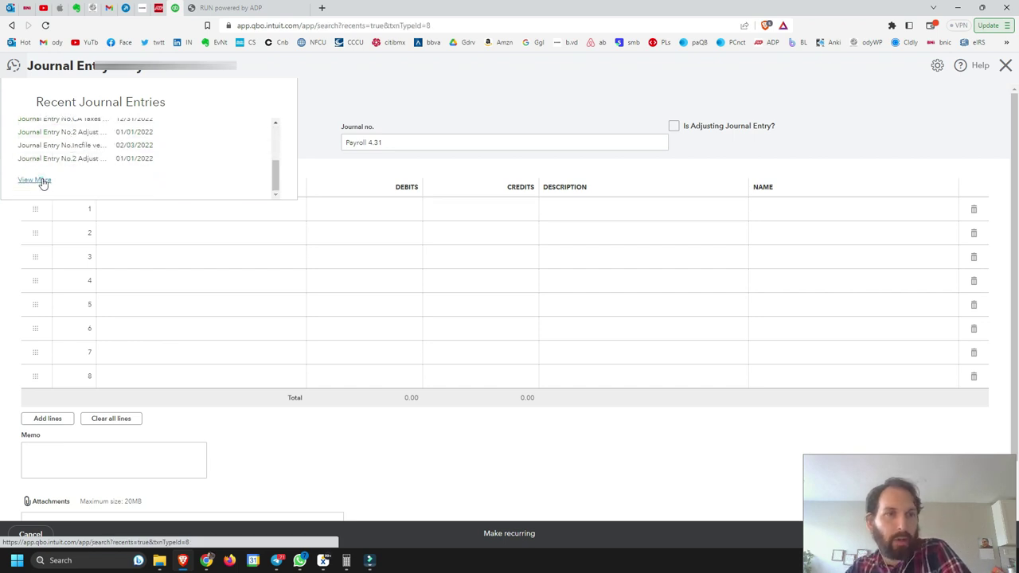
{"action": "left_click", "coordinate": [42, 180]}
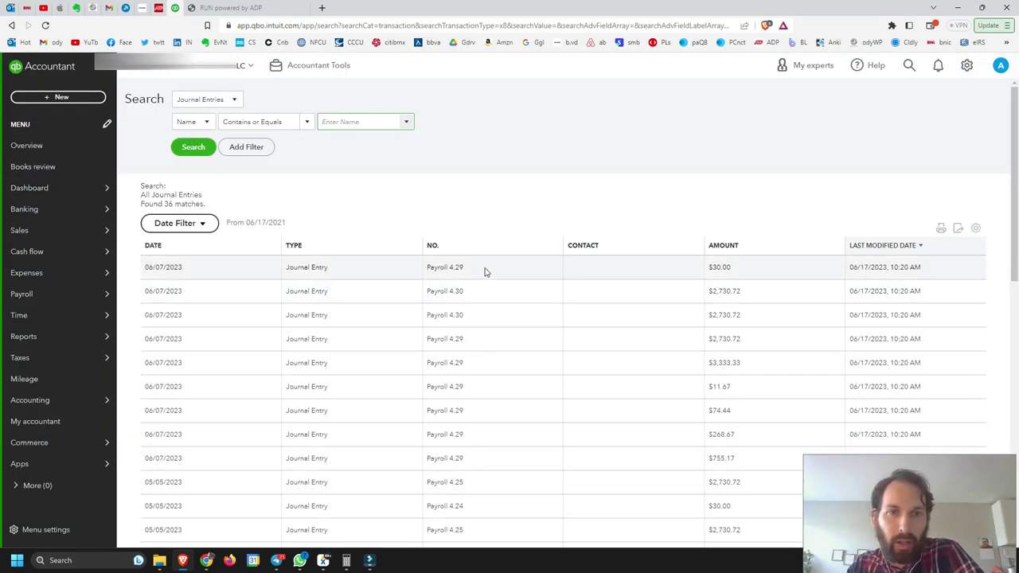
Step: Examine the payroll lines in the journal entry list and open the 06/07/2023 entry Payroll 4.29
{"action": "scroll", "coordinate": [379, 315], "scroll_direction": "down", "scroll_amount": 10}
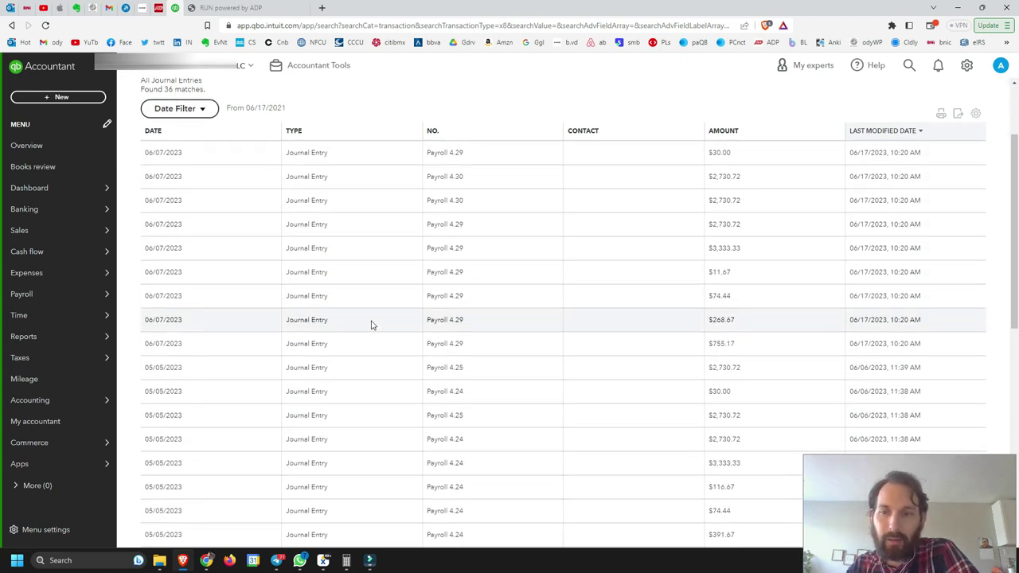
{"action": "scroll", "coordinate": [371, 324], "scroll_direction": "up", "scroll_amount": 7}
{"action": "scroll", "coordinate": [371, 325], "scroll_direction": "up", "scroll_amount": 3}
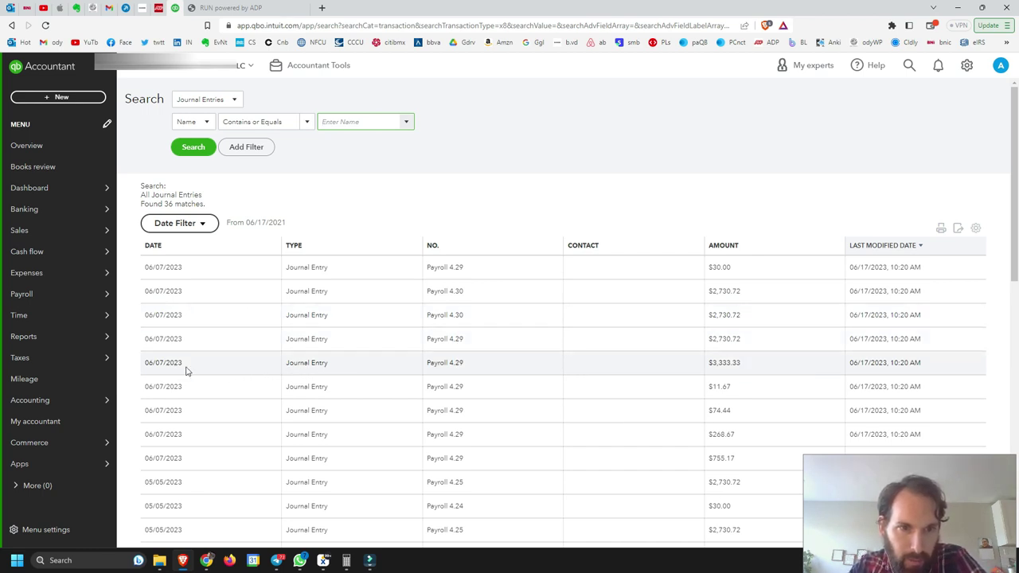
{"action": "scroll", "coordinate": [306, 364], "scroll_direction": "down", "scroll_amount": 1}
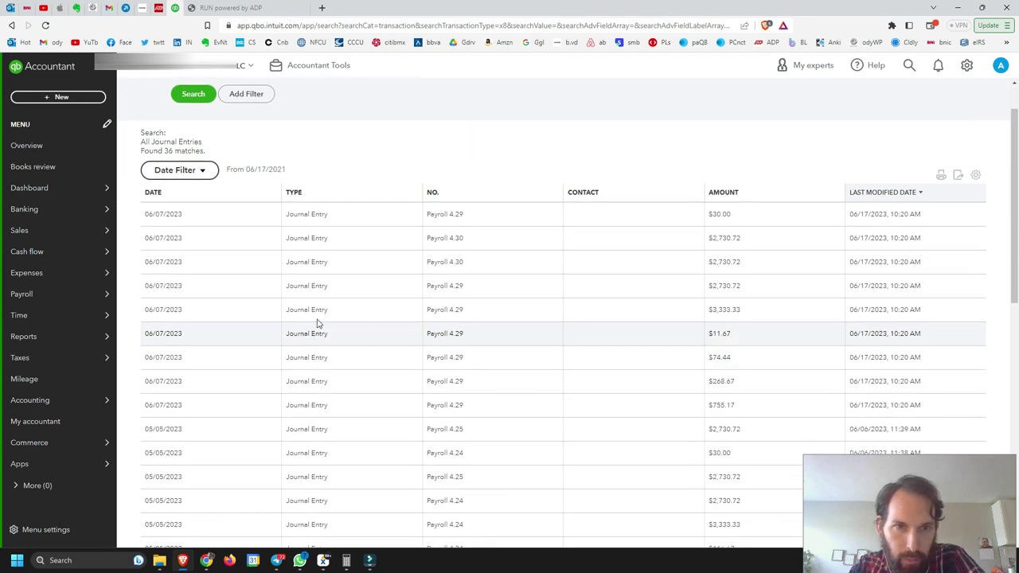
{"action": "scroll", "coordinate": [319, 322], "scroll_direction": "down", "scroll_amount": 1}
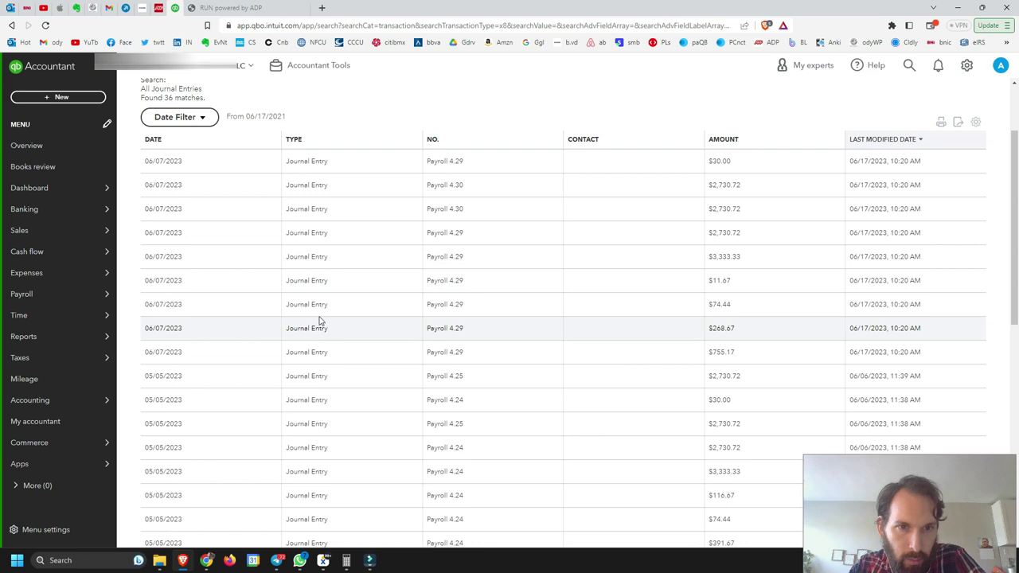
{"action": "scroll", "coordinate": [319, 322], "scroll_direction": "down", "scroll_amount": 1}
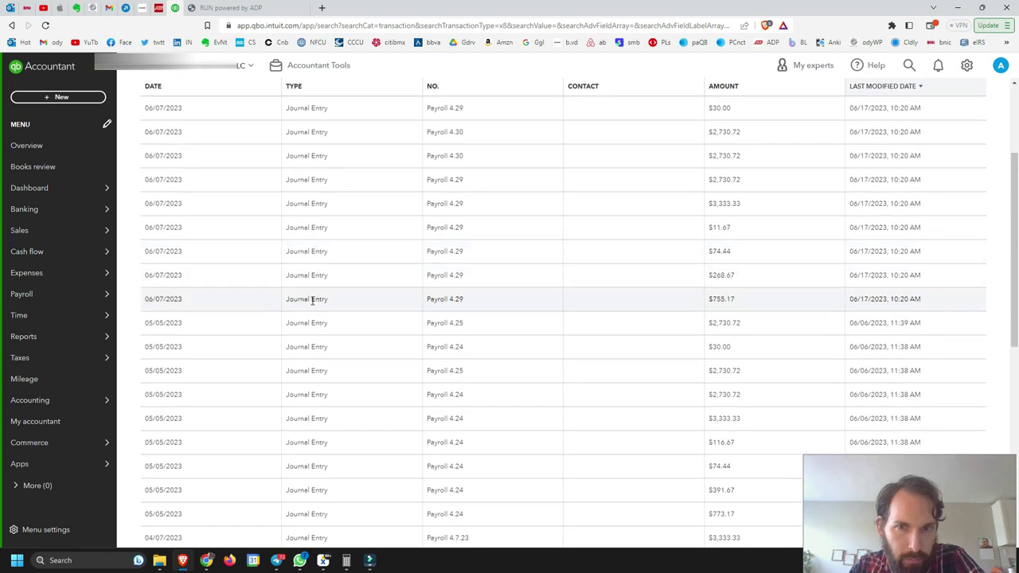
{"action": "scroll", "coordinate": [313, 295], "scroll_direction": "up", "scroll_amount": 2}
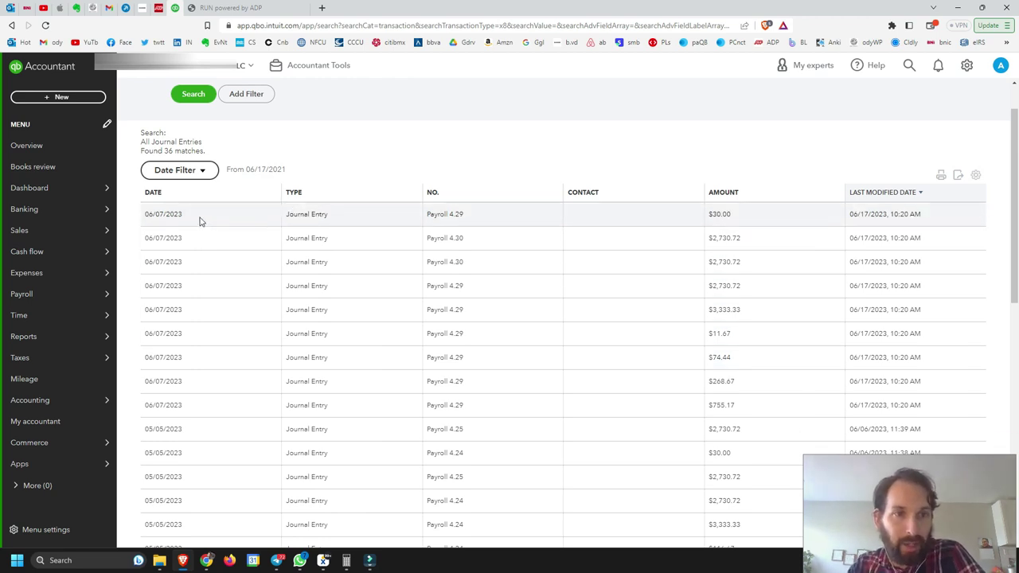
{"action": "left_click", "coordinate": [305, 214]}
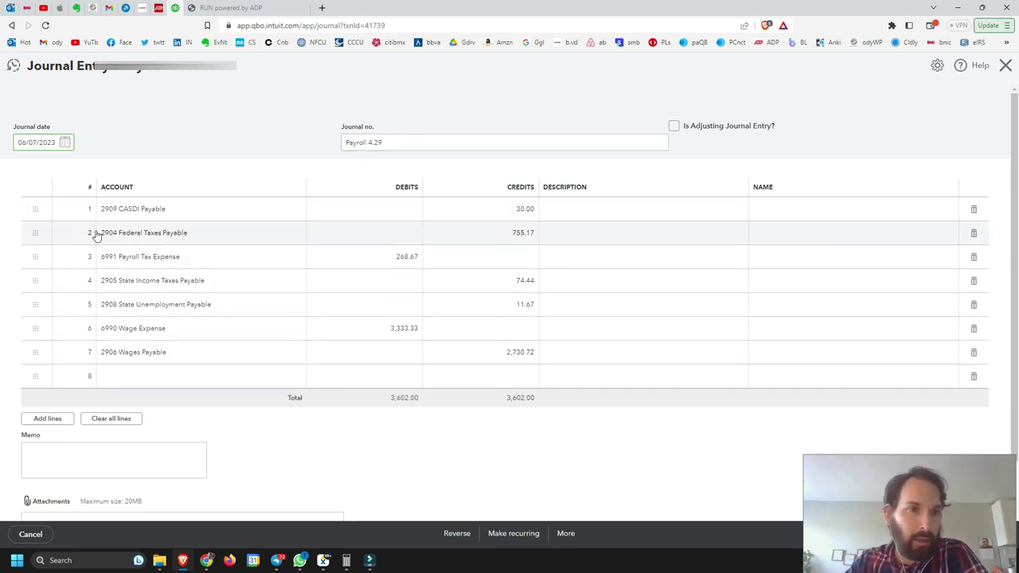
Step: Review the direct deposit lines of journal entry Payroll 4.30, then return to journal entry Payroll 4.29
{"action": "left_click", "coordinate": [11, 68]}
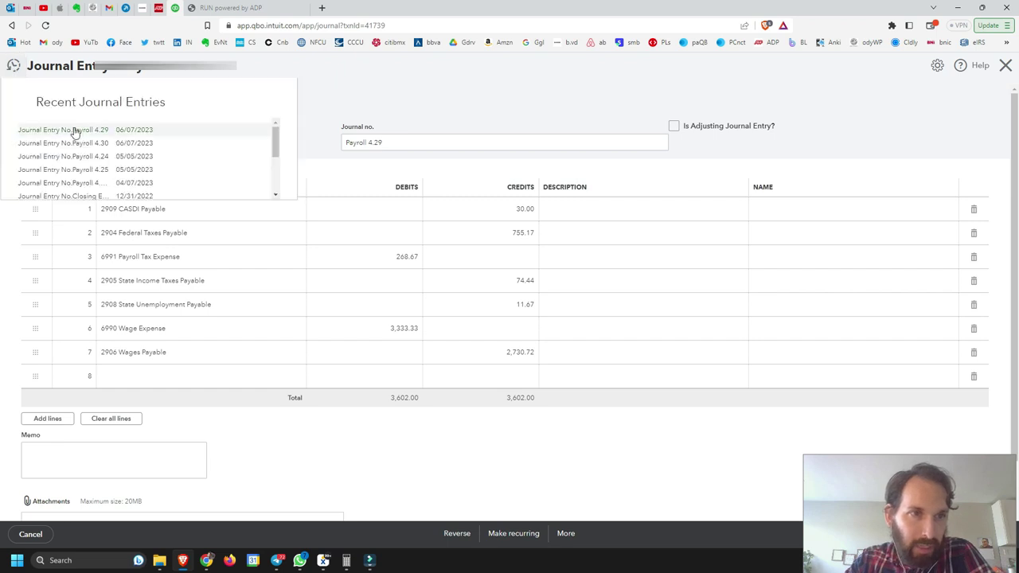
{"action": "left_click", "coordinate": [75, 143]}
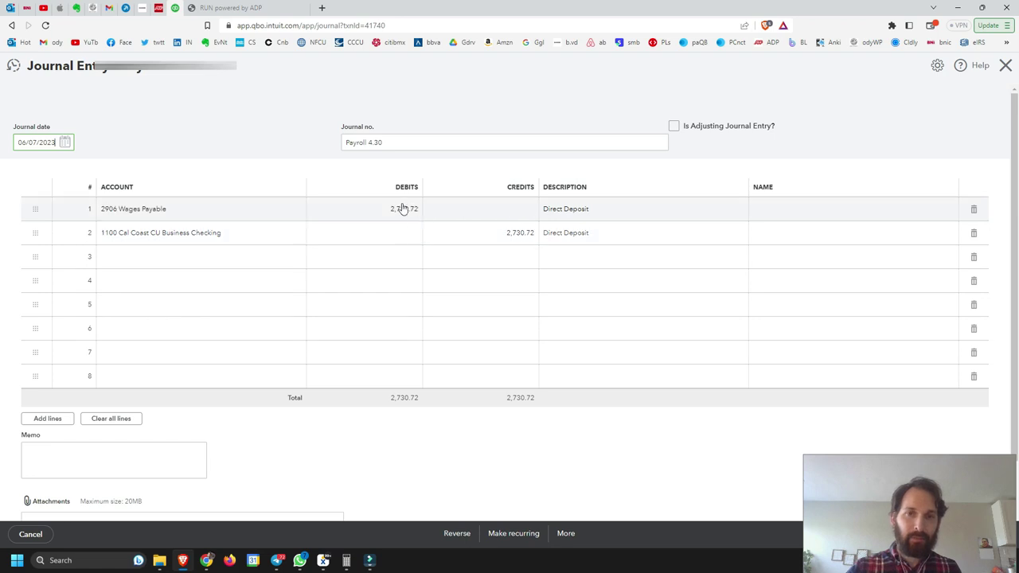
{"action": "left_click", "coordinate": [16, 66]}
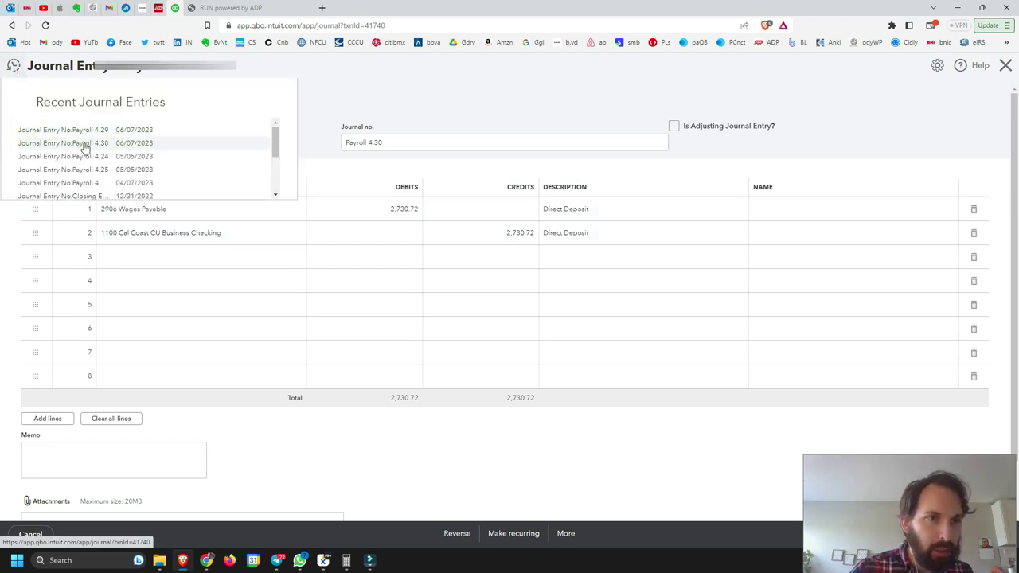
{"action": "left_click", "coordinate": [84, 145]}
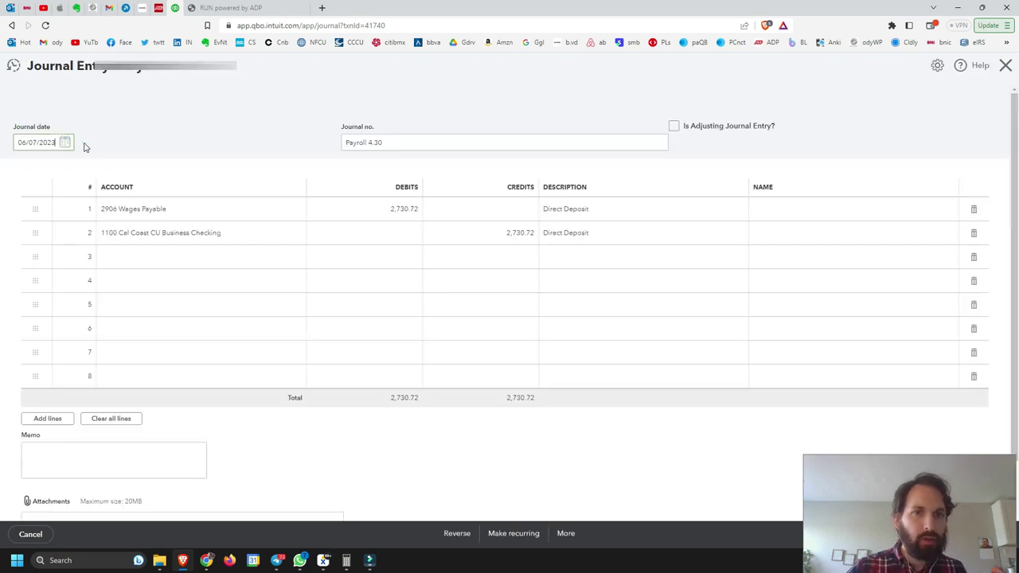
{"action": "left_click", "coordinate": [15, 67]}
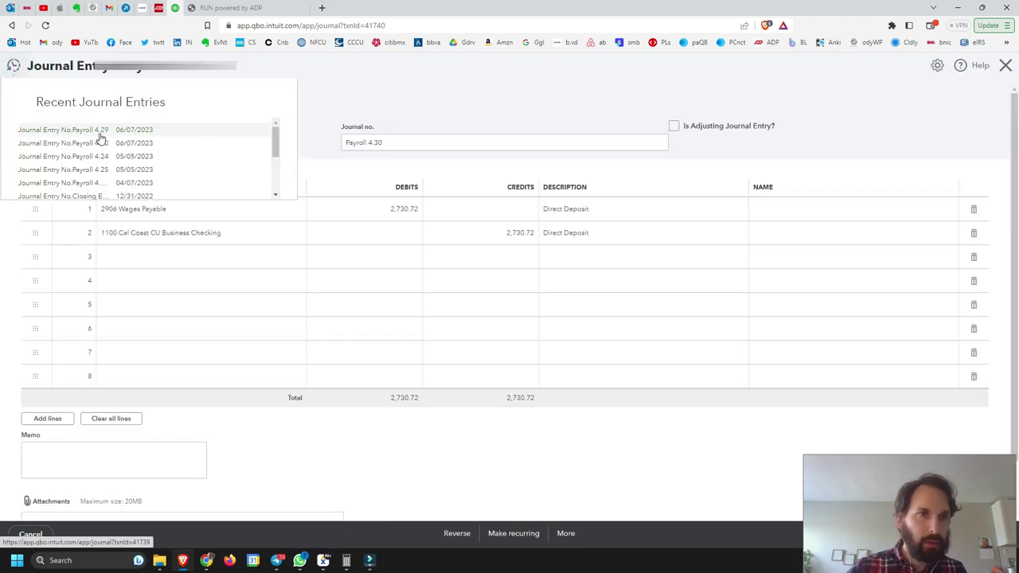
{"action": "left_click", "coordinate": [99, 136]}
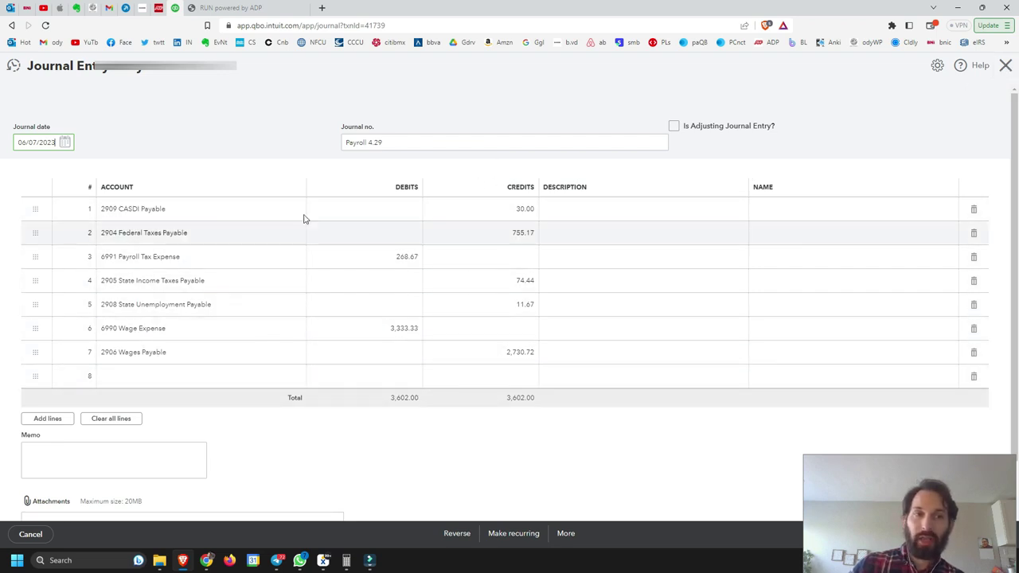
Step: Close the journal entry and open the bank transactions awaiting review
{"action": "left_click", "coordinate": [1004, 69]}
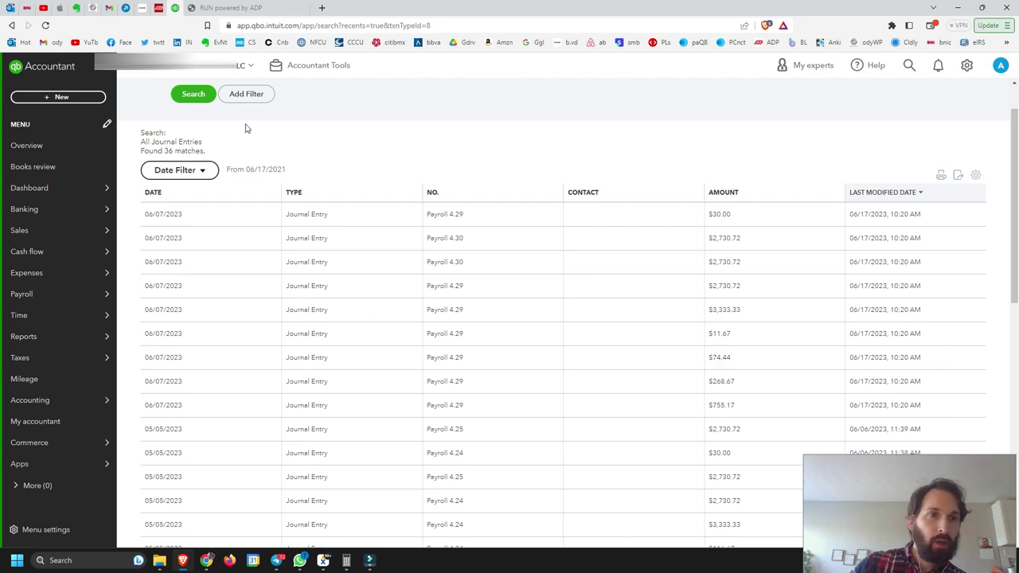
{"action": "mouse_move", "coordinate": [23, 212]}
{"action": "left_click", "coordinate": [132, 211]}
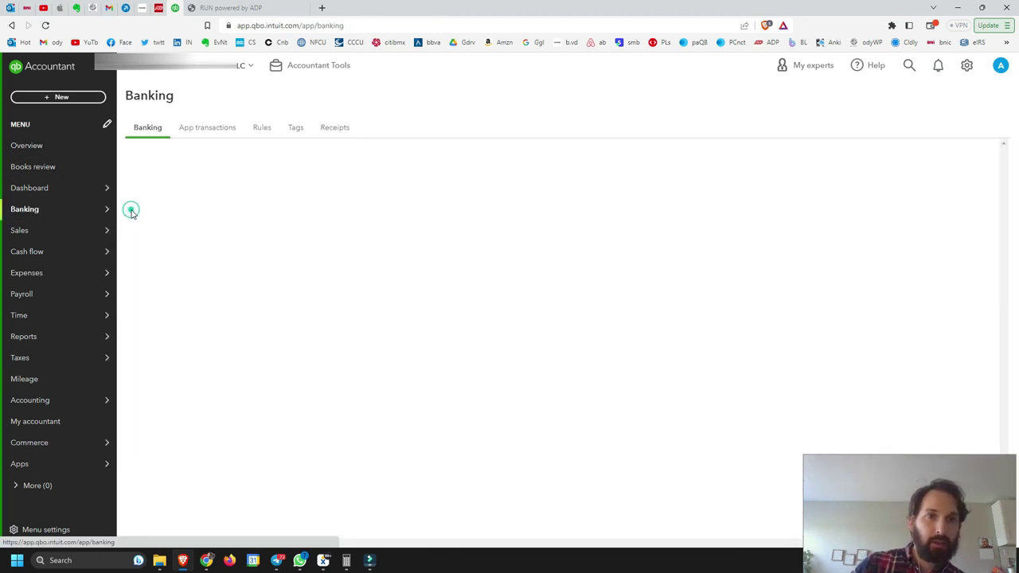
{"action": "scroll", "coordinate": [655, 372], "scroll_direction": "down", "scroll_amount": 1}
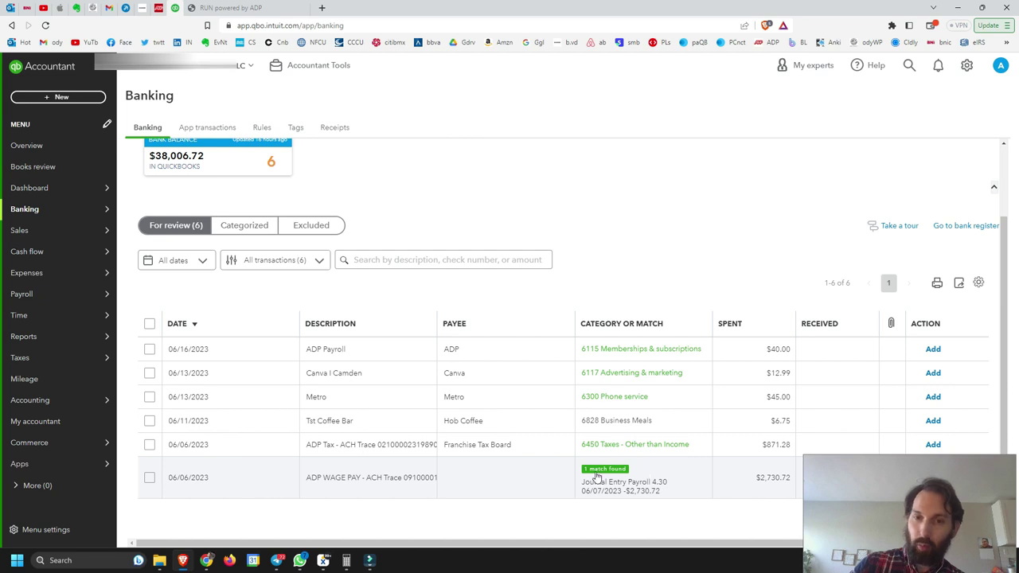
Step: Match the 06/06/2023 ADP WAGE PAY bank transaction to journal entry Payroll 4.30
{"action": "left_click", "coordinate": [354, 480]}
{"action": "scroll", "coordinate": [398, 351], "scroll_direction": "down", "scroll_amount": 2}
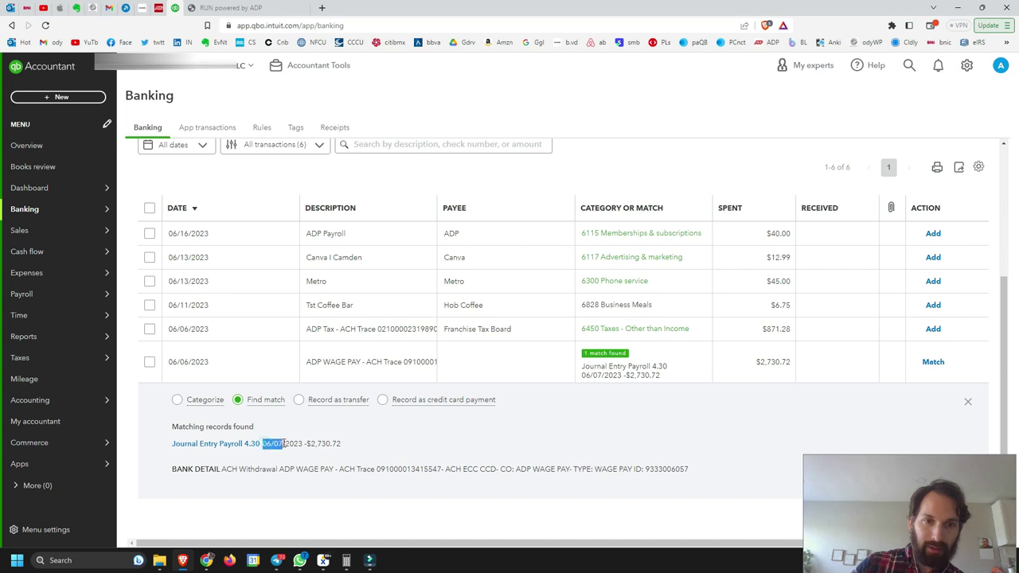
{"action": "left_click", "coordinate": [291, 446]}
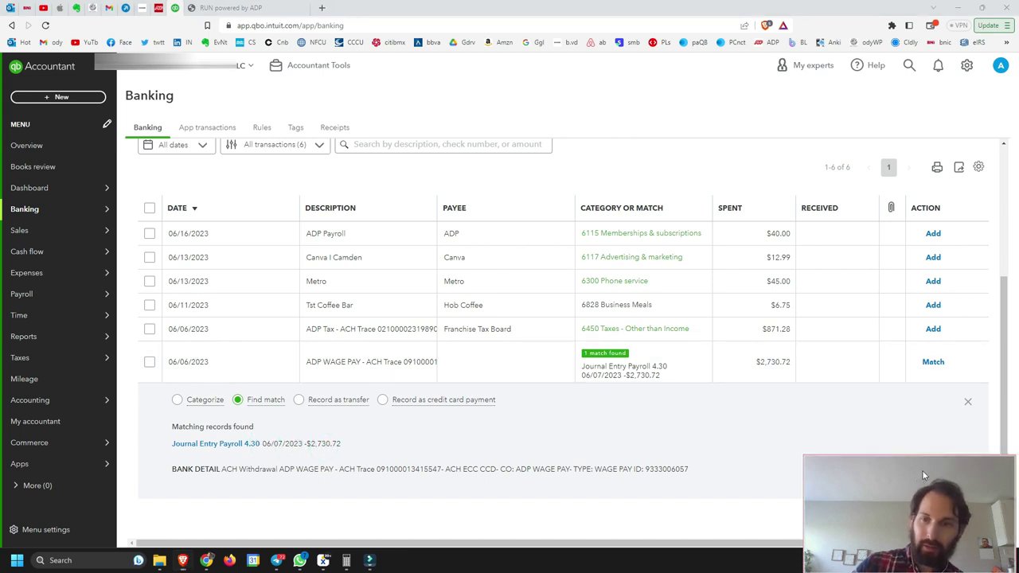
{"action": "left_click", "coordinate": [746, 469]}
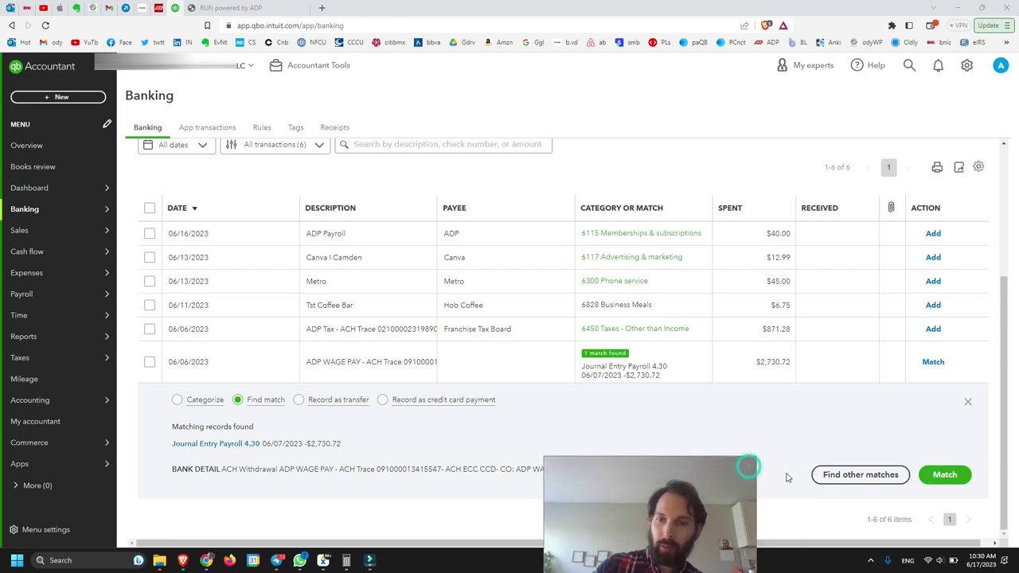
{"action": "left_click", "coordinate": [945, 476]}
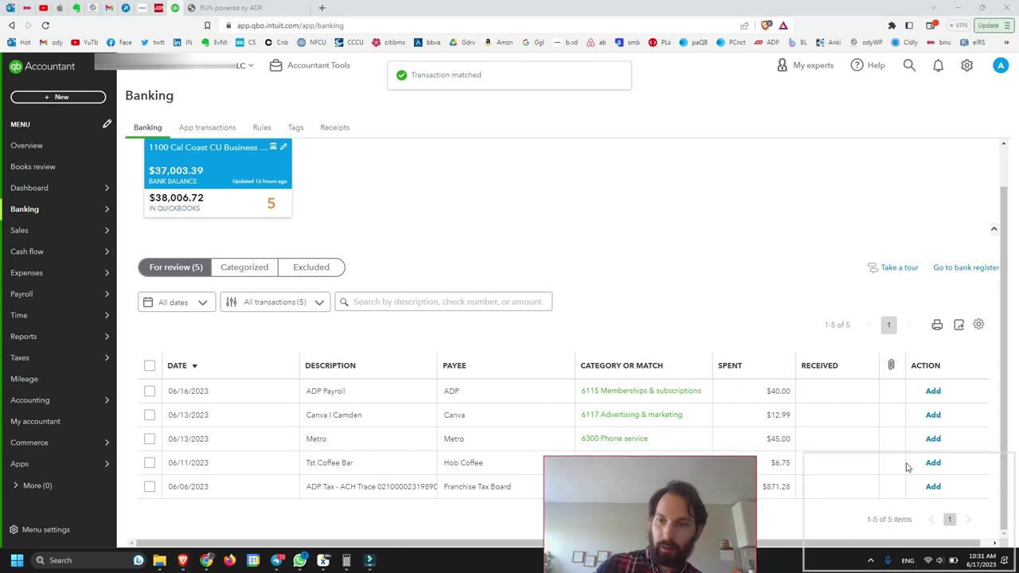
Step: Clear the suggested vendor and category from the 06/06/2023 ADP Tax bank transaction
{"action": "left_click", "coordinate": [380, 487]}
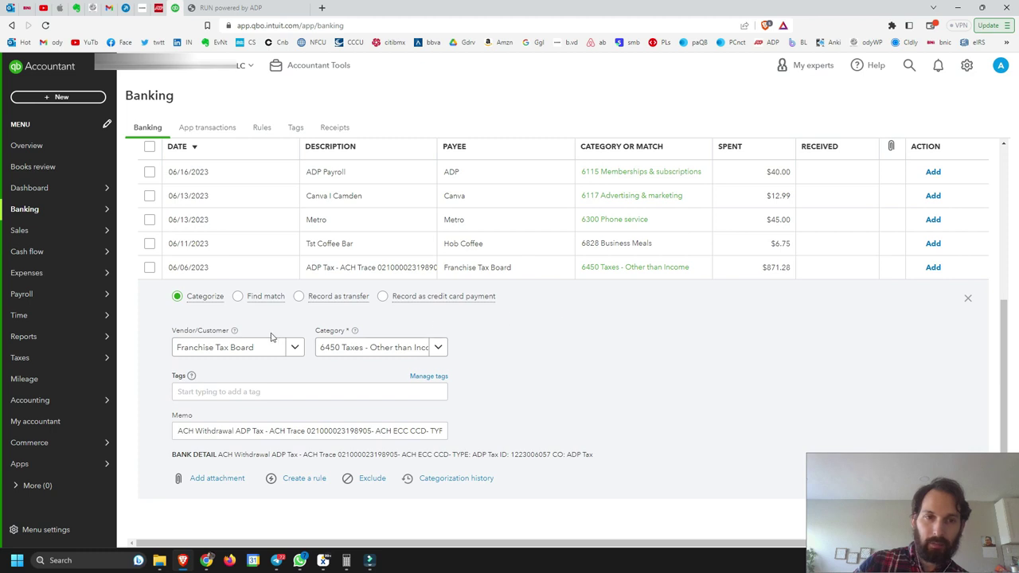
{"action": "left_click", "coordinate": [264, 352]}
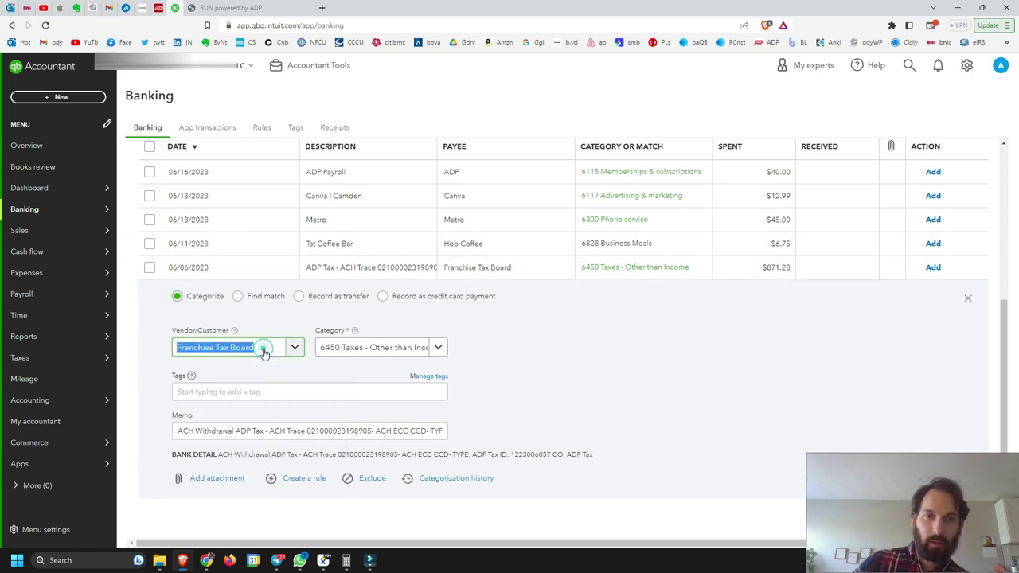
{"action": "key", "text": "BackSpace"}
{"action": "left_click", "coordinate": [692, 360]}
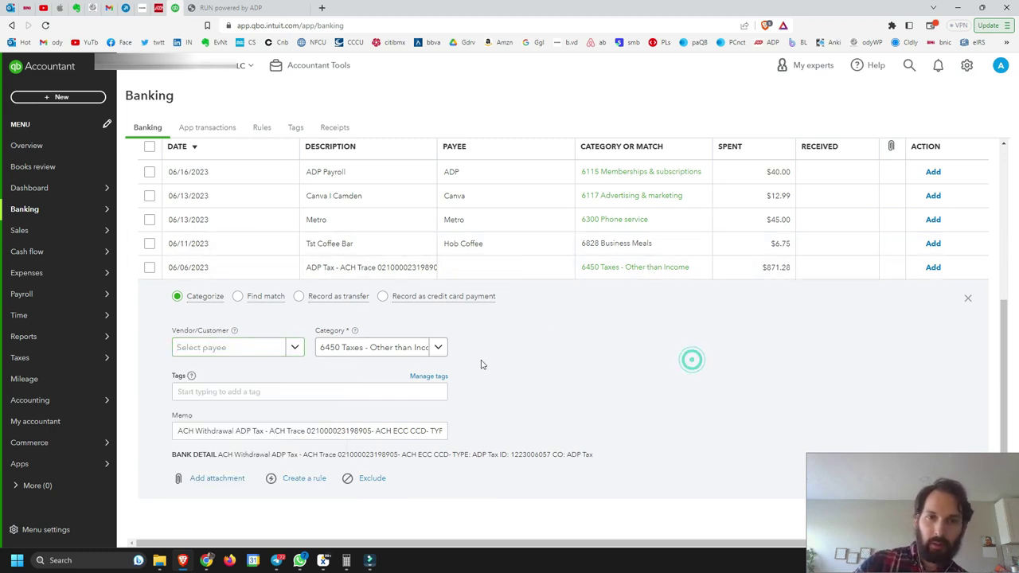
{"action": "left_click", "coordinate": [376, 348]}
{"action": "key", "text": "BackSpace"}
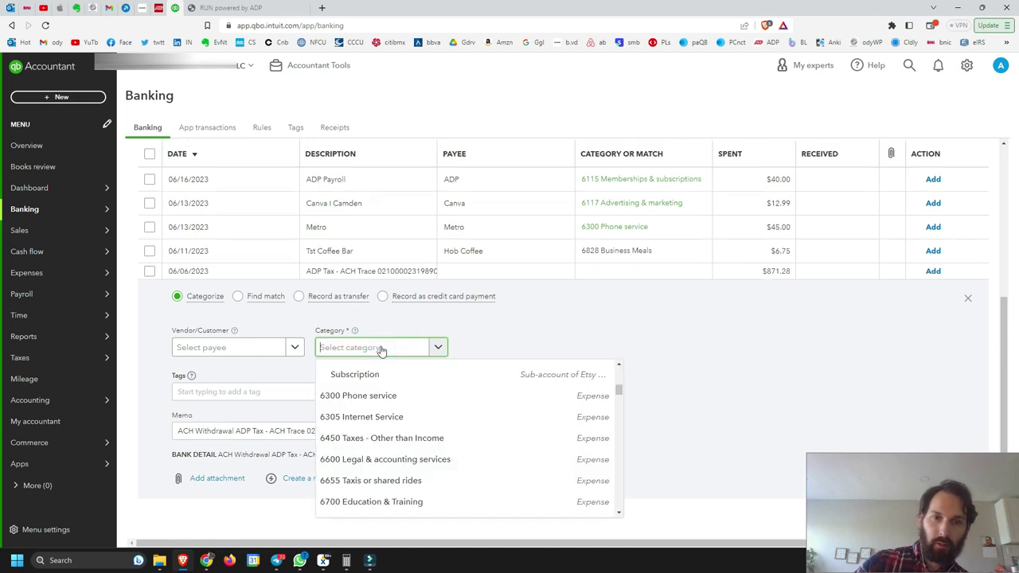
{"action": "left_click", "coordinate": [767, 366]}
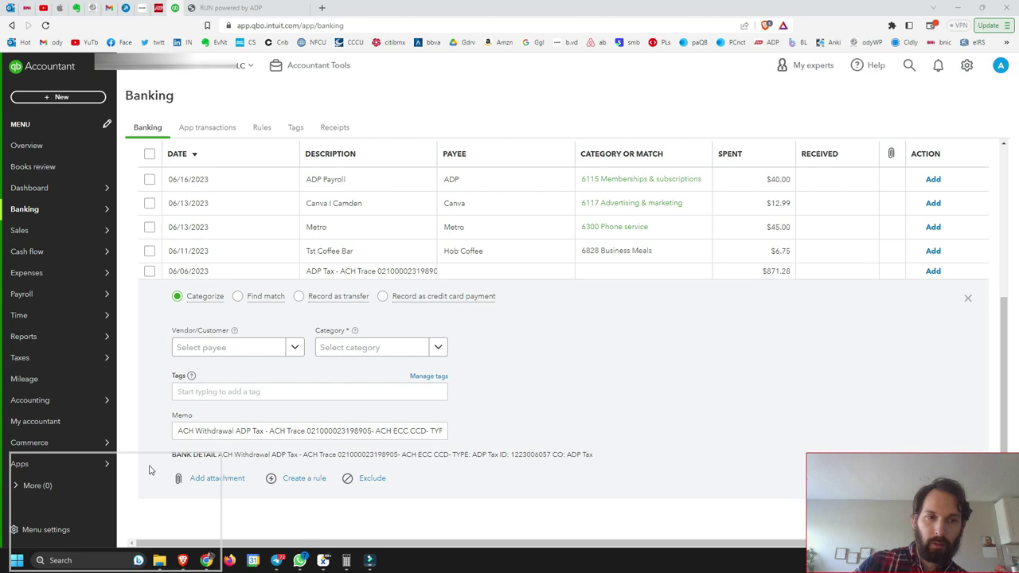
Step: Start splitting the ADP Tax transaction and add extra lines to the split
{"action": "left_click", "coordinate": [887, 479]}
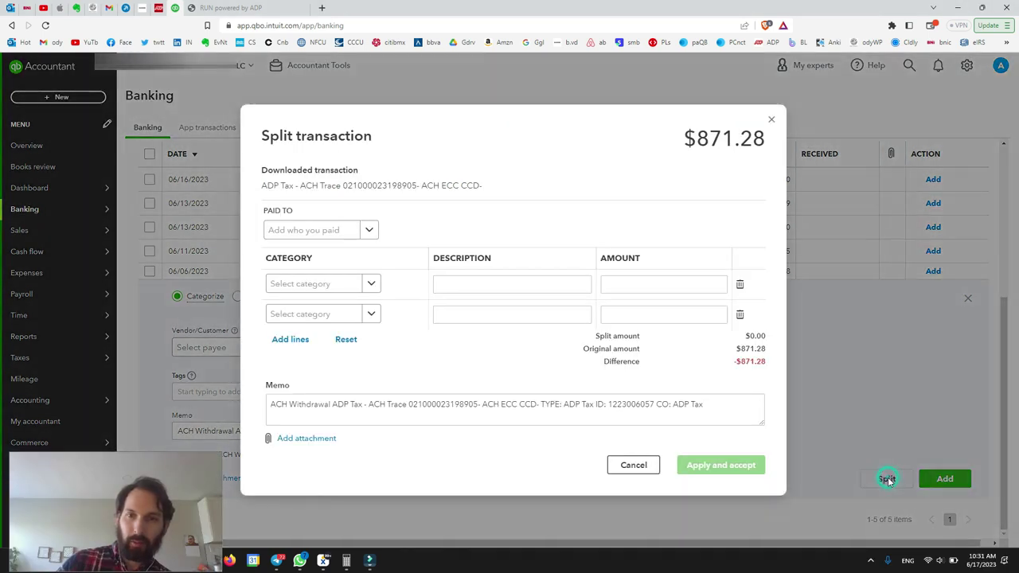
{"action": "left_click", "coordinate": [291, 339]}
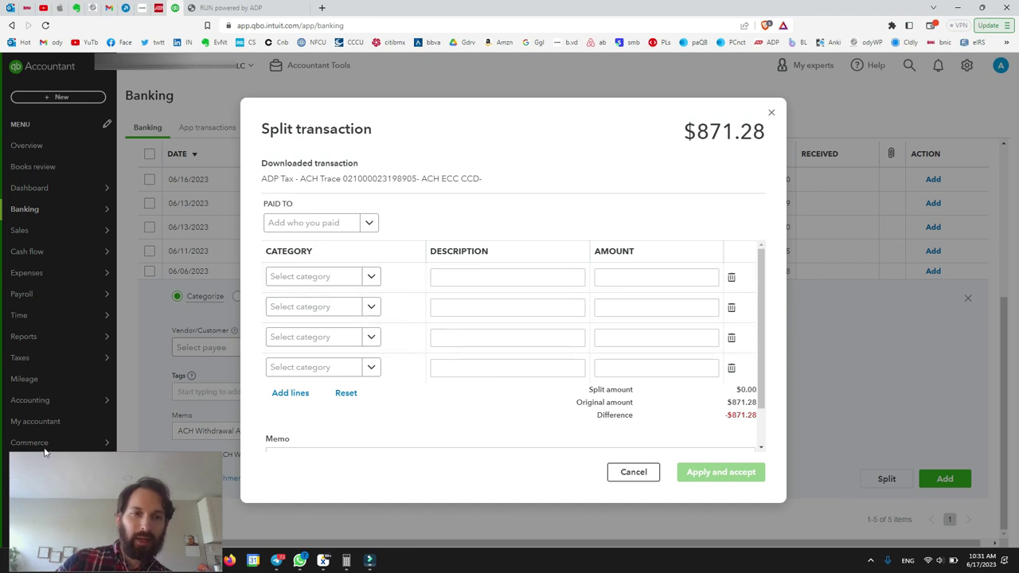
{"action": "left_click_drag", "start_coordinate": [90, 470], "coordinate": [890, 473]}
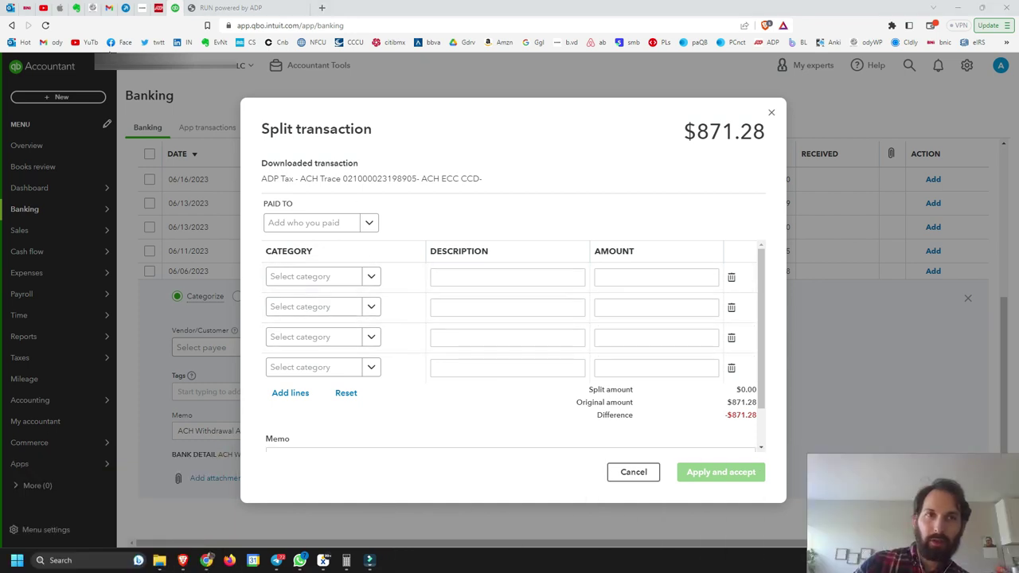
Step: Duplicate the QuickBooks browser tab and open a blank journal entry in the copy
{"action": "right_click", "coordinate": [176, 8]}
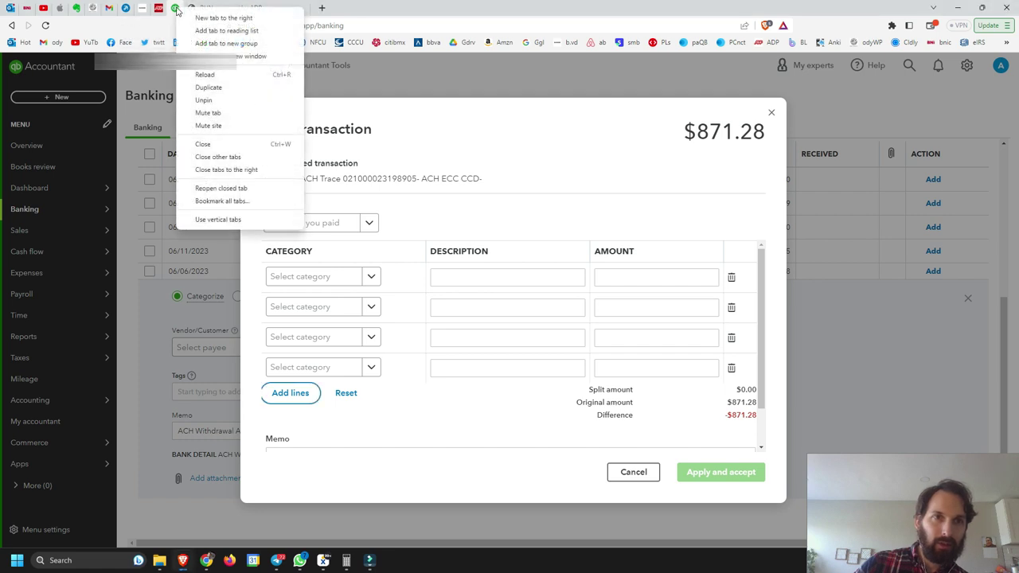
{"action": "left_click", "coordinate": [226, 89]}
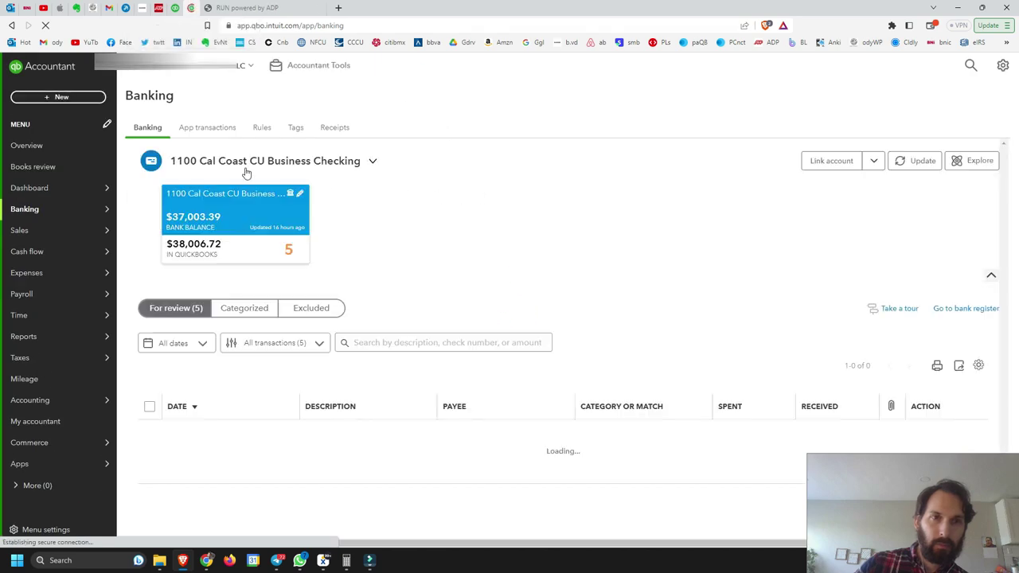
{"action": "left_click", "coordinate": [92, 98]}
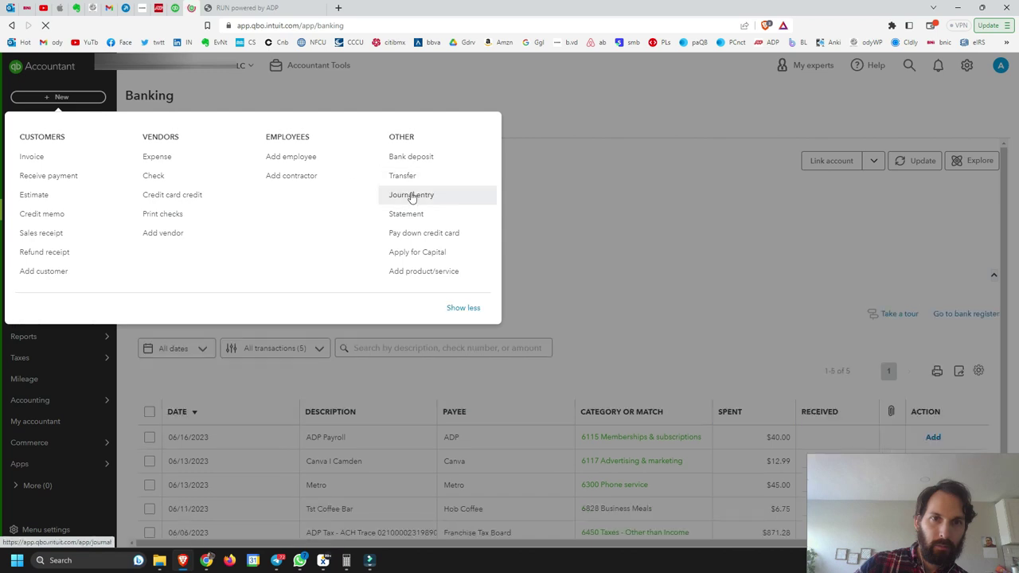
{"action": "left_click", "coordinate": [412, 195]}
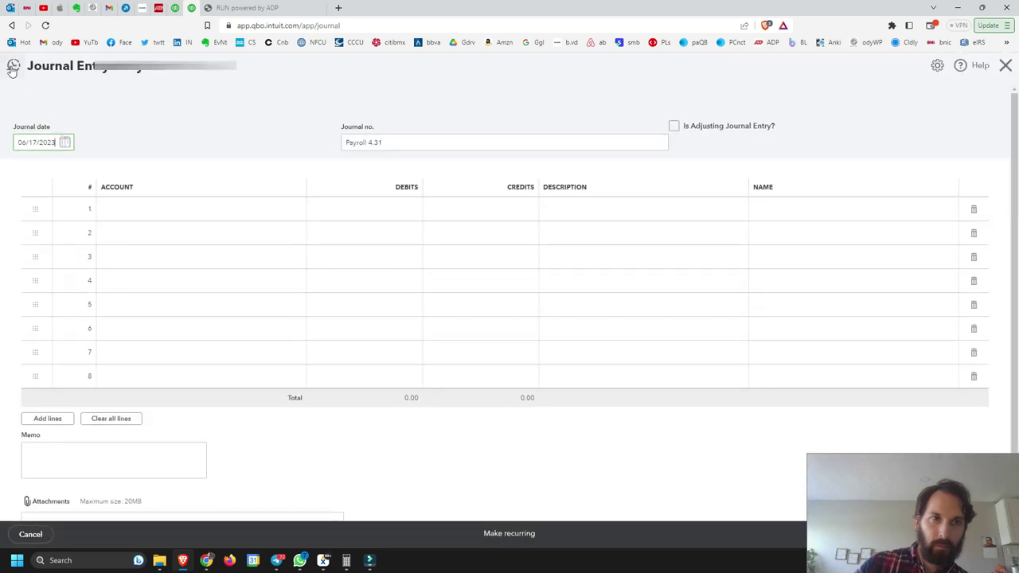
Step: Open journal entry Payroll 4.29 from the recent entries and compare its tax payable lines with the ADP Tax split amount
{"action": "left_click", "coordinate": [12, 68]}
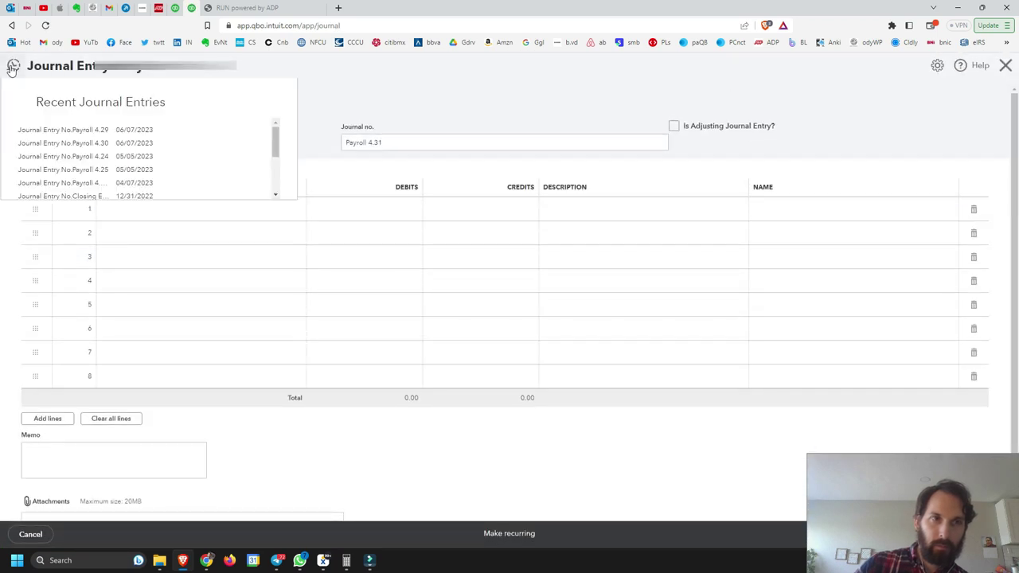
{"action": "left_click", "coordinate": [80, 144]}
{"action": "left_click", "coordinate": [13, 67]}
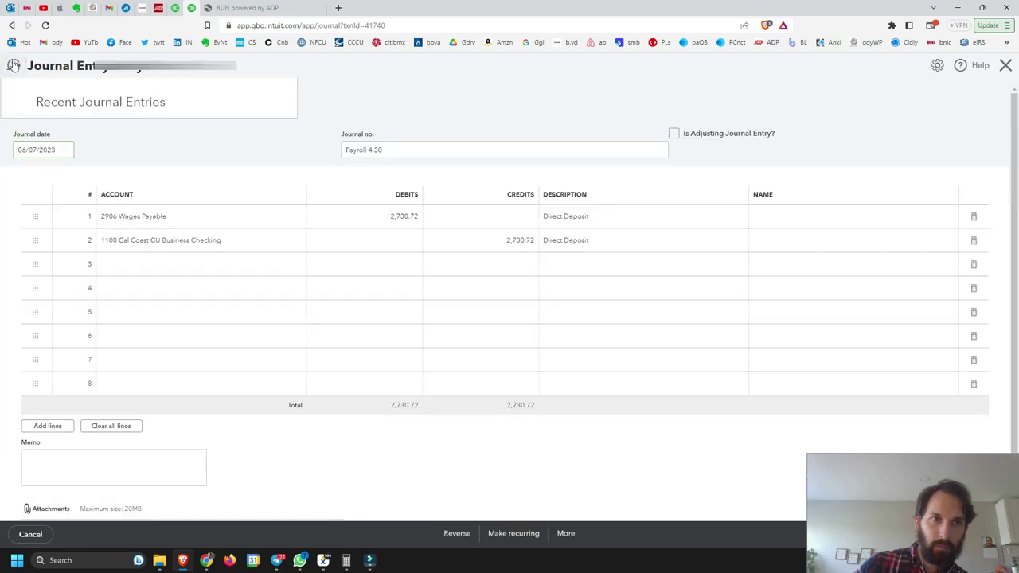
{"action": "left_click", "coordinate": [102, 130]}
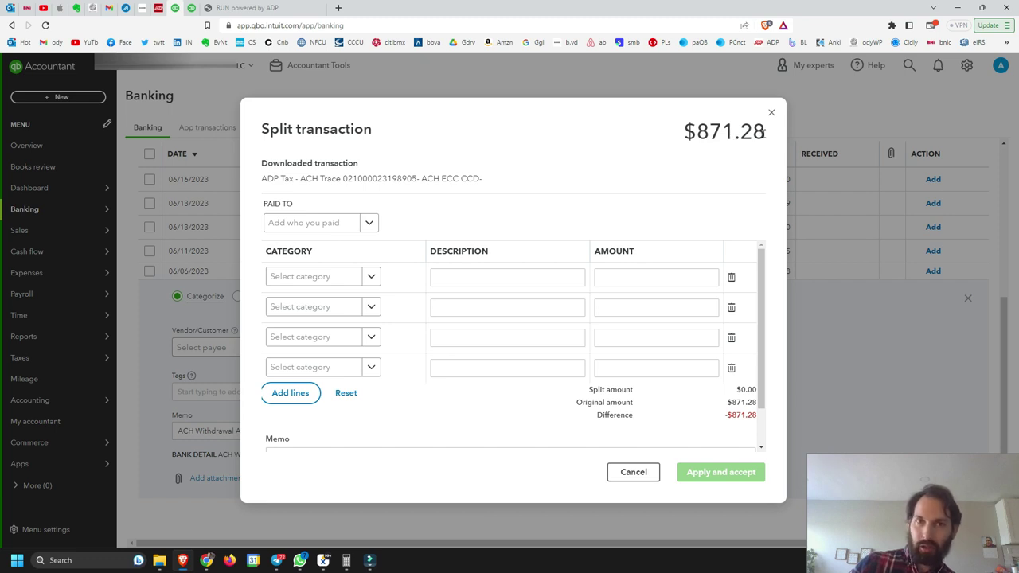
{"action": "key", "text": "alt+Left"}
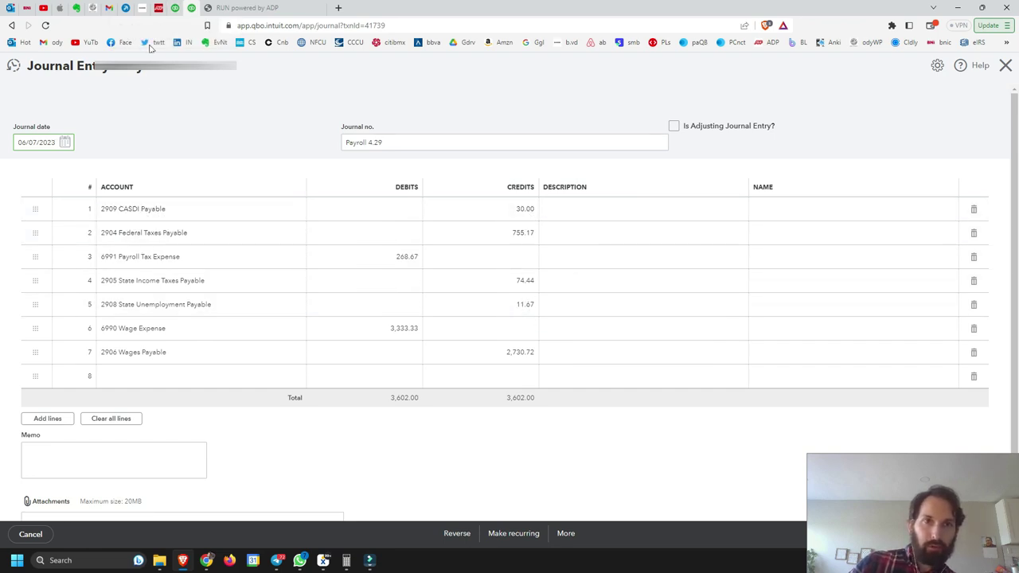
Step: Assign the first split line of the ADP Tax transaction to 2909 CASDI Payable with an amount of 30
{"action": "left_click", "coordinate": [174, 9]}
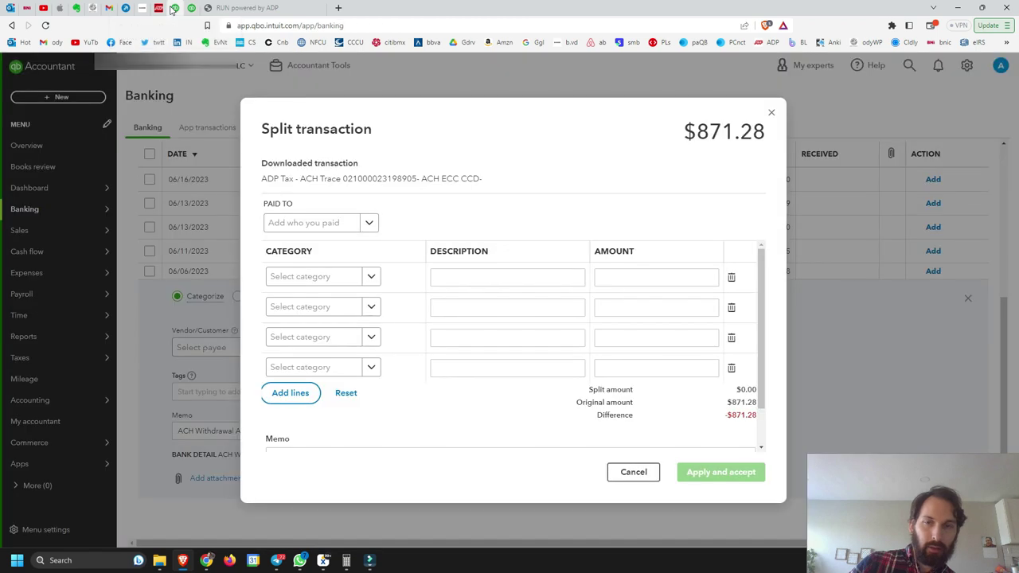
{"action": "left_click", "coordinate": [322, 278]}
{"action": "type", "text": "casdi"}
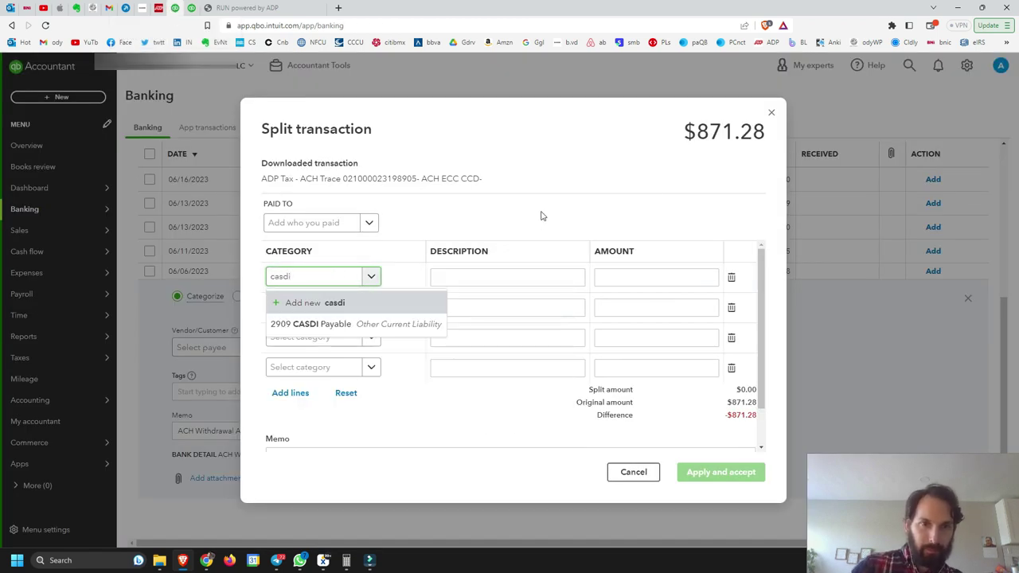
{"action": "left_click", "coordinate": [319, 326]}
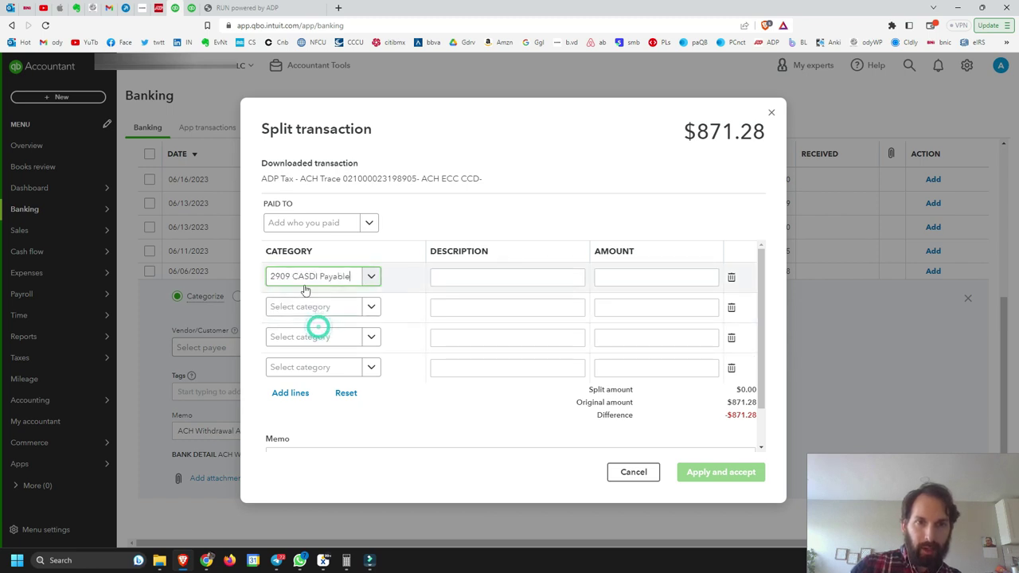
{"action": "left_click", "coordinate": [636, 273]}
{"action": "type", "text": "30"}
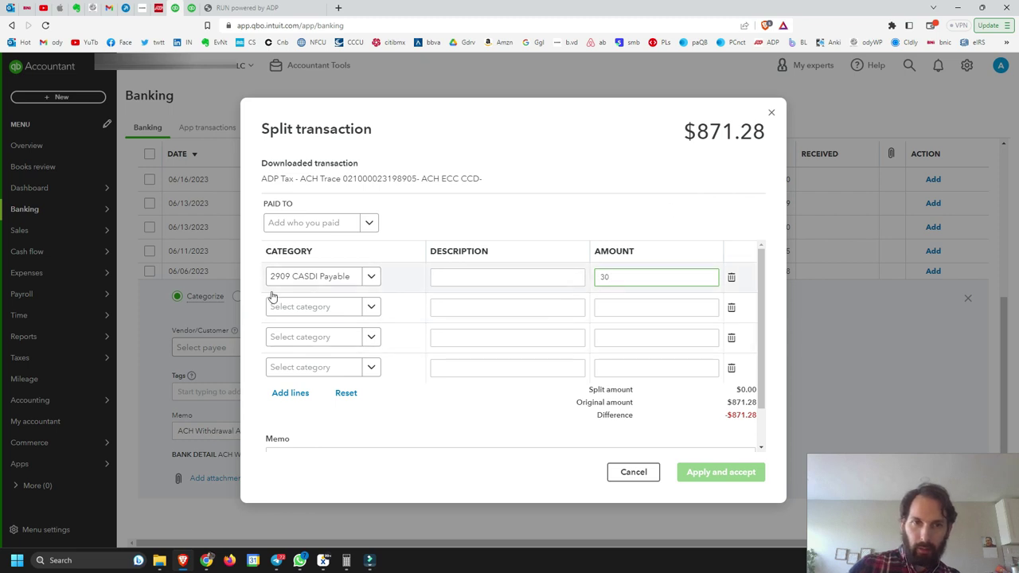
Step: Assign the second split line to 2904 Federal Taxes Payable with an amount of 755.15, consulting journal entry Payroll 4.29
{"action": "left_click", "coordinate": [301, 307]}
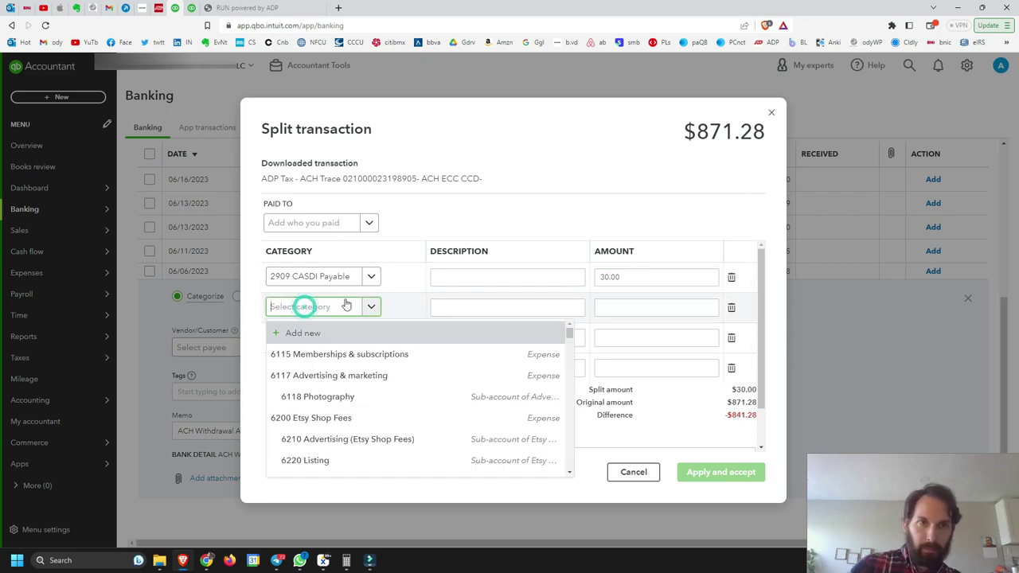
{"action": "left_click", "coordinate": [191, 6]}
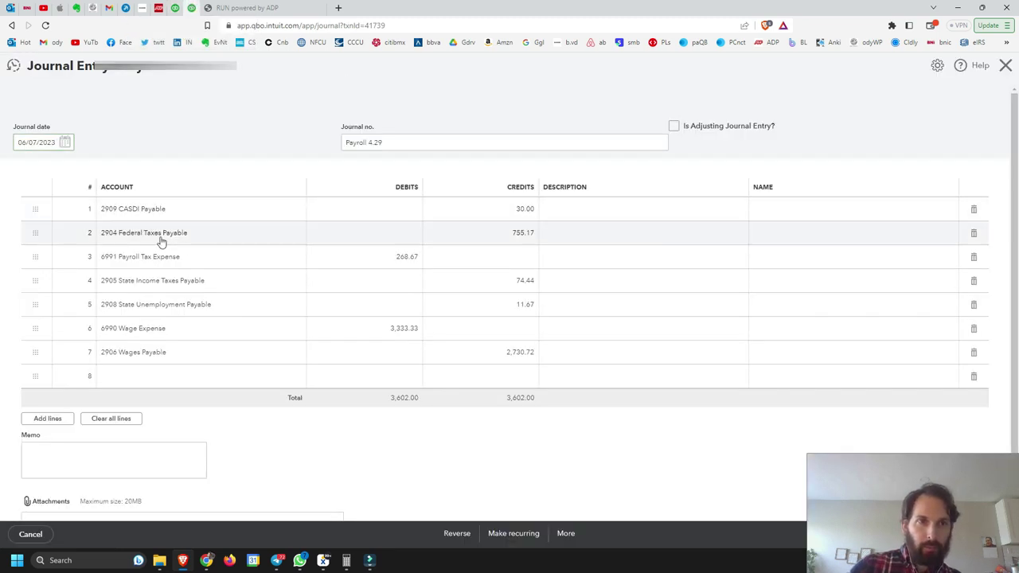
{"action": "left_click", "coordinate": [179, 7]}
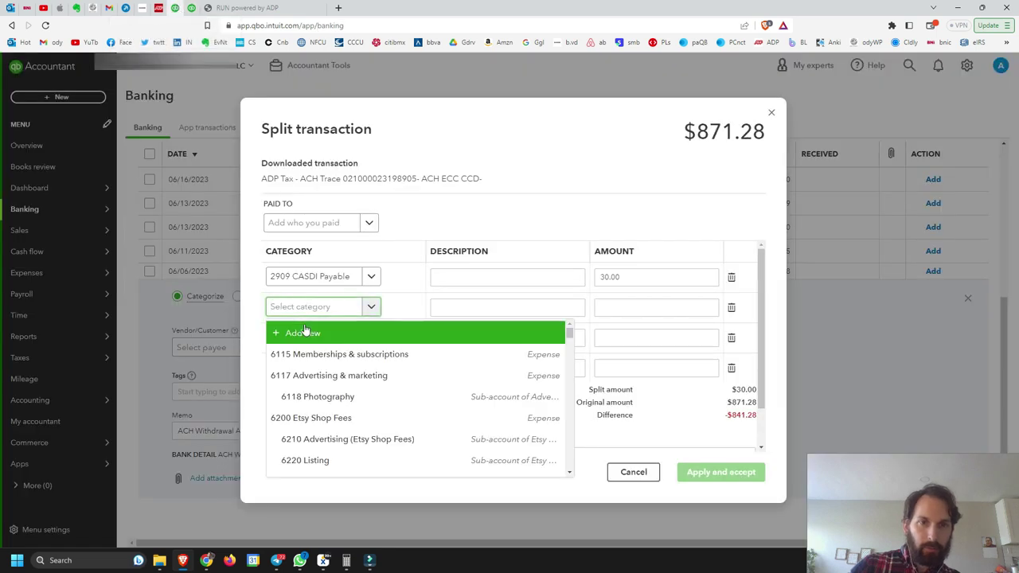
{"action": "type", "text": "federal"}
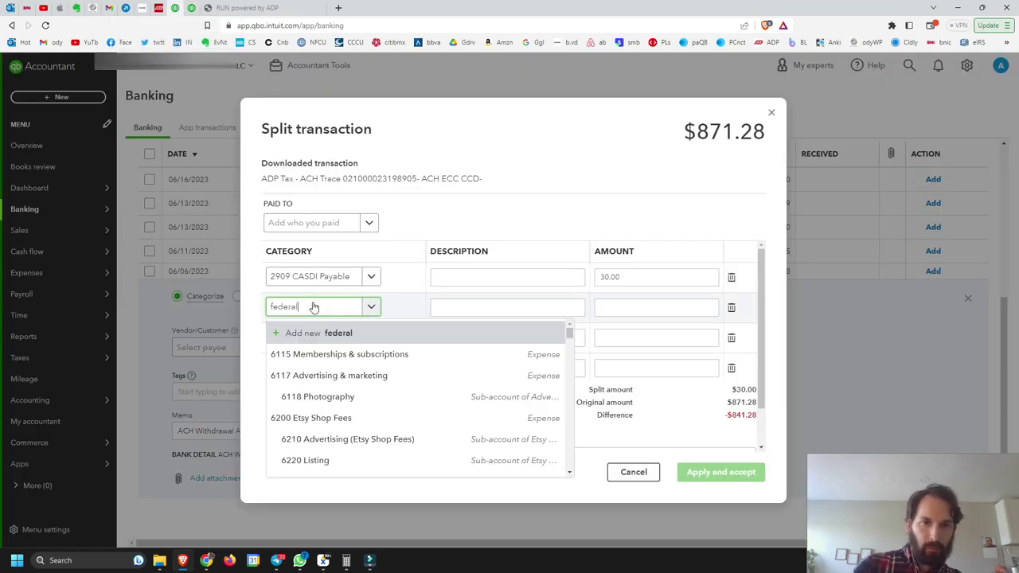
{"action": "left_click", "coordinate": [332, 354]}
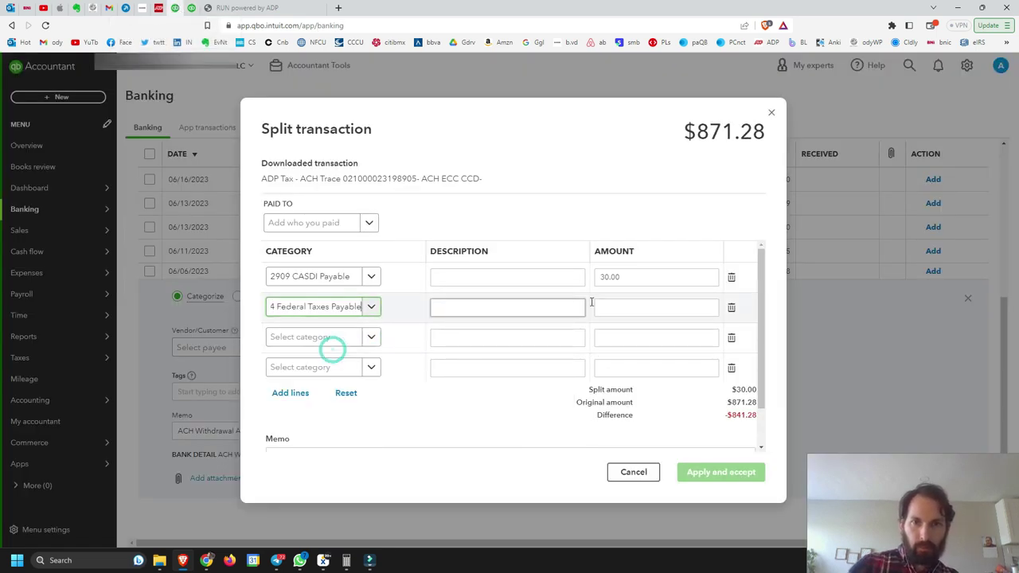
{"action": "left_click", "coordinate": [191, 7]}
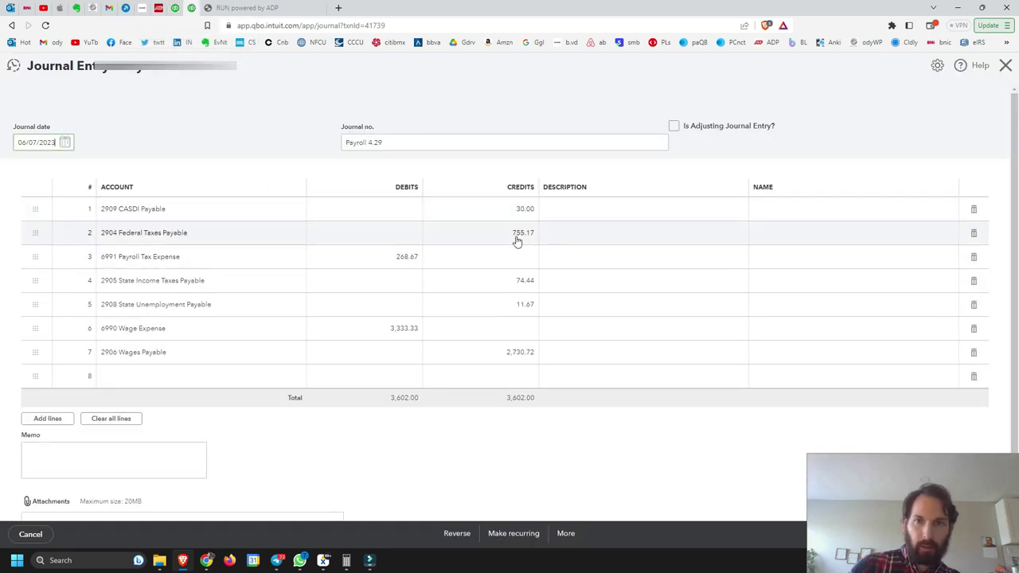
{"action": "left_click", "coordinate": [176, 8]}
{"action": "left_click", "coordinate": [627, 305]}
{"action": "type", "text": "755.15"}
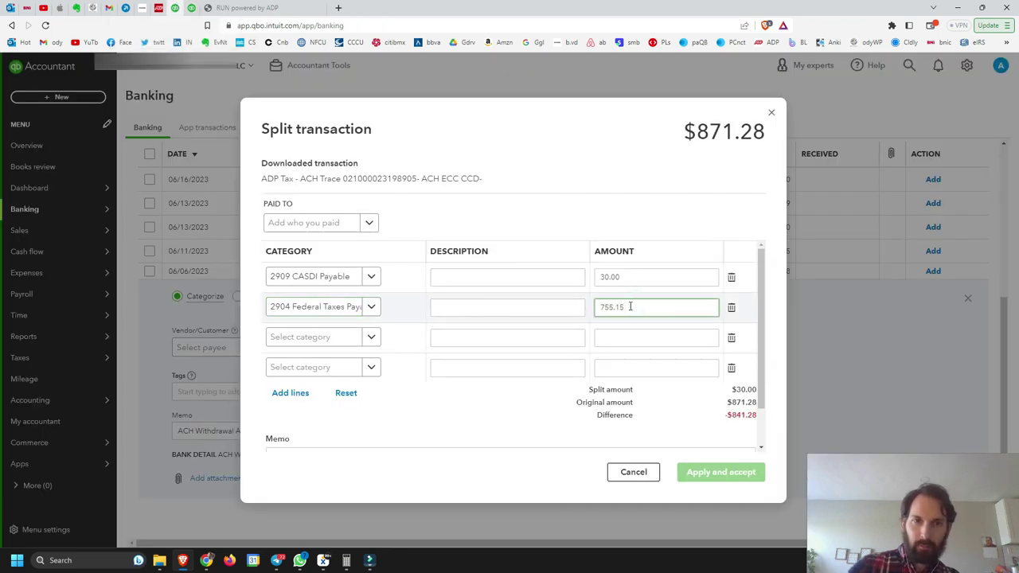
Step: Assign the third split line to 2905 State Income Taxes Payable with the journal entry's amount of 74.44
{"action": "left_click", "coordinate": [191, 8]}
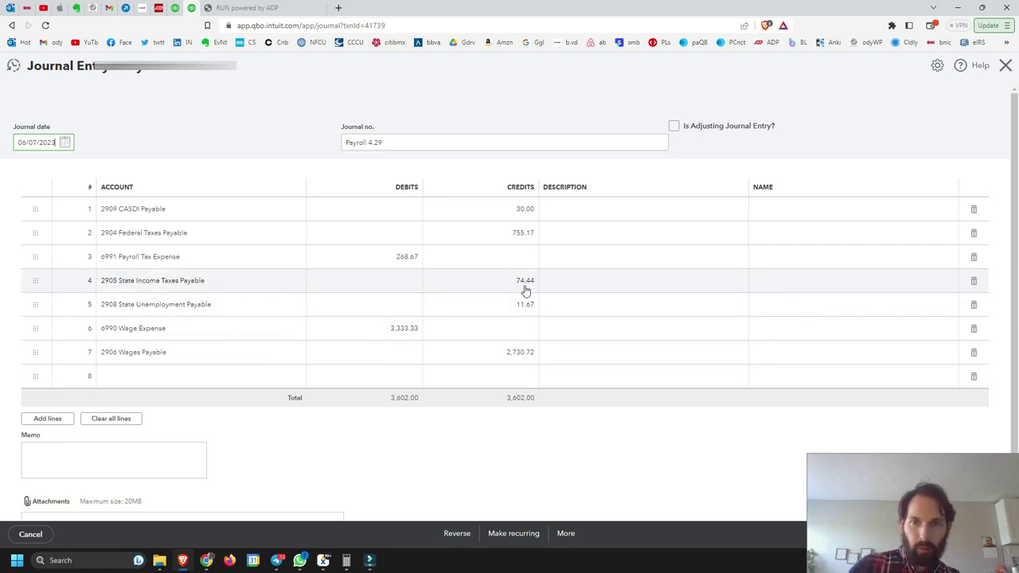
{"action": "left_click", "coordinate": [176, 8]}
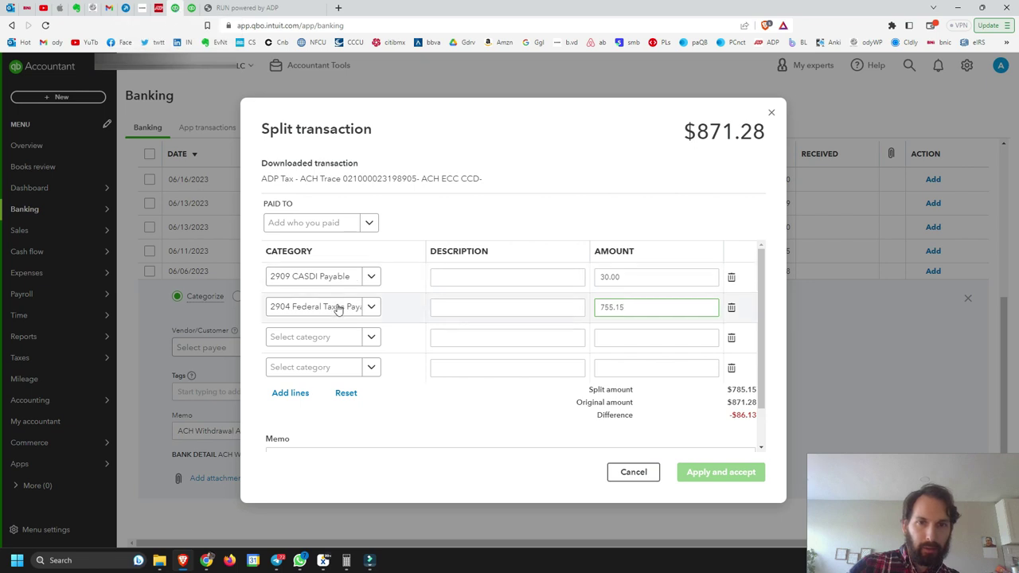
{"action": "left_click", "coordinate": [191, 8]}
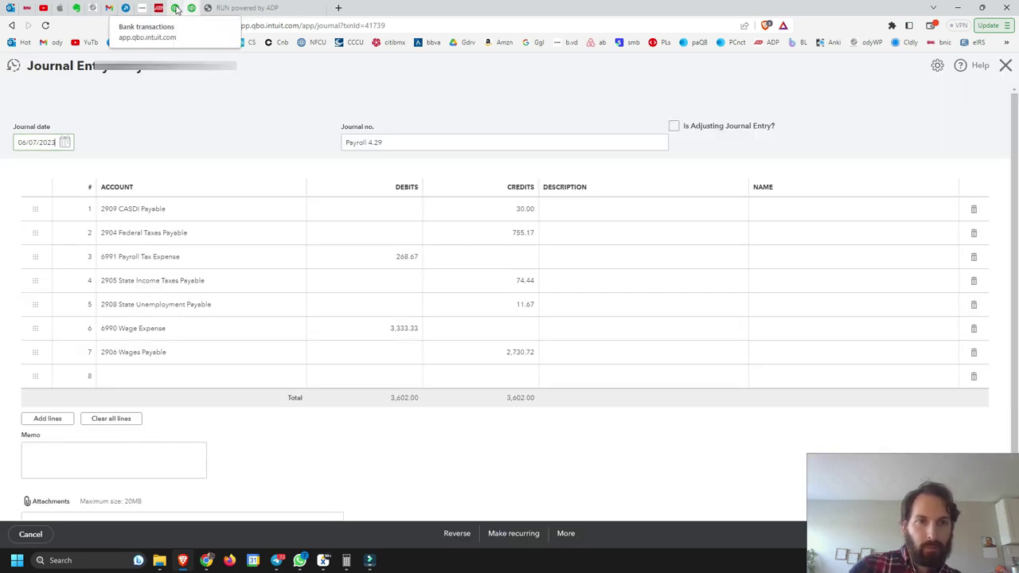
{"action": "left_click", "coordinate": [176, 8]}
{"action": "left_click", "coordinate": [327, 339]}
{"action": "type", "text": "stat"}
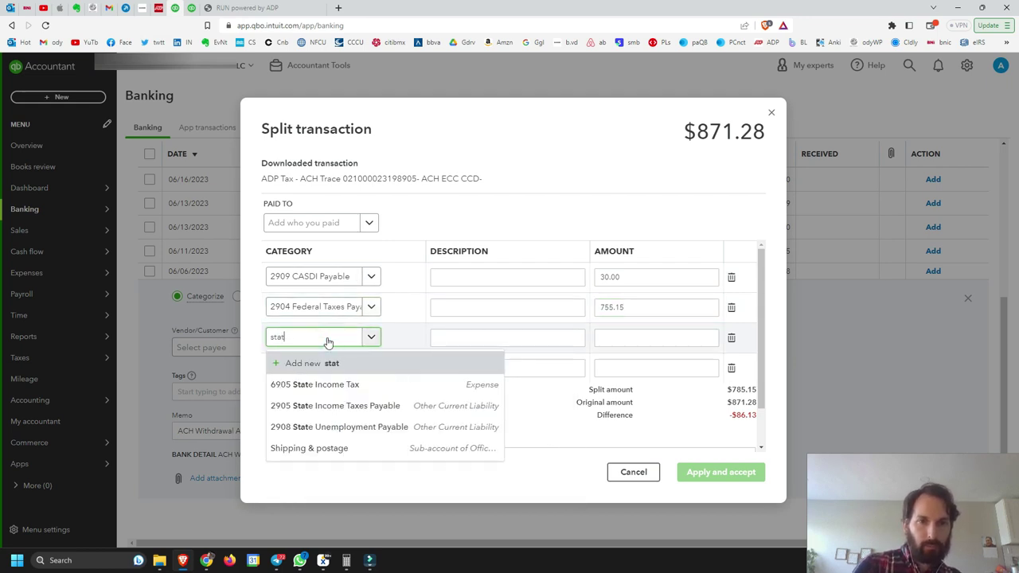
{"action": "type", "text": "e"}
{"action": "key", "text": "Down"}
{"action": "key", "text": "Down"}
{"action": "key", "text": "Return"}
{"action": "left_click", "coordinate": [642, 342]}
{"action": "type", "text": "74.44"}
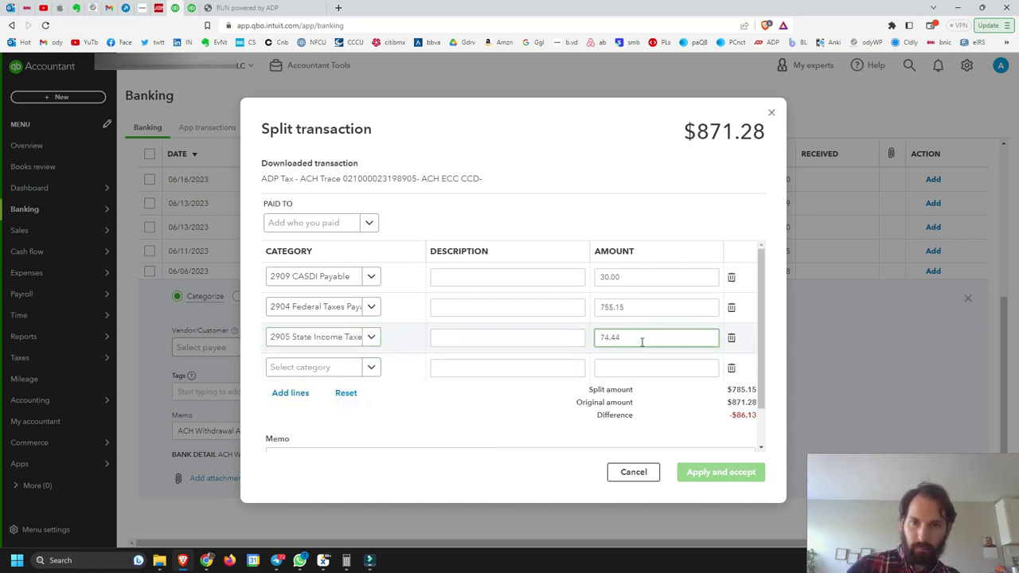
Step: Assign the fourth split line to 2908 State Unemployment Payable with the journal entry's amount of 11.67
{"action": "left_click", "coordinate": [192, 8]}
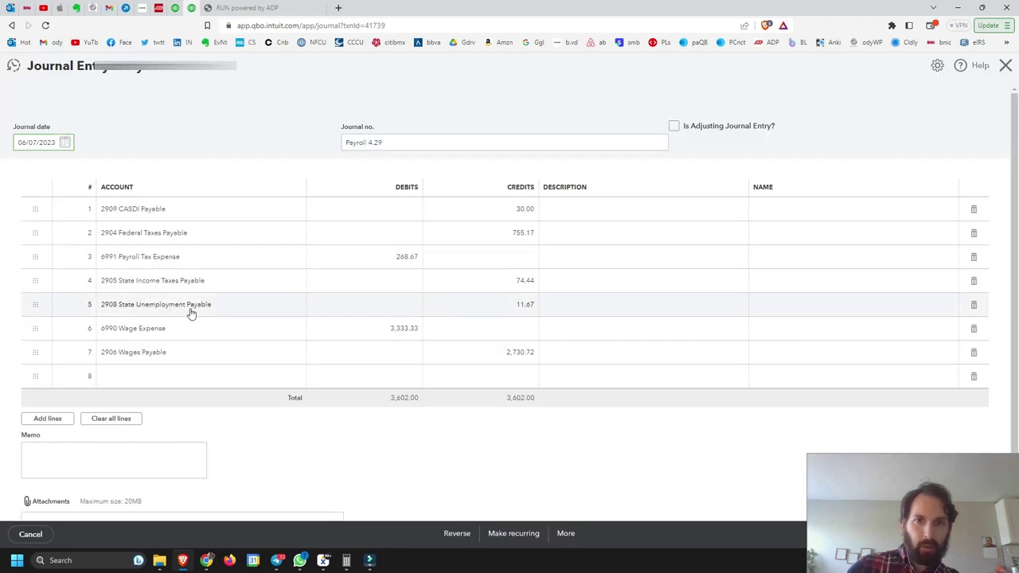
{"action": "left_click", "coordinate": [175, 8]}
{"action": "left_click", "coordinate": [330, 367]}
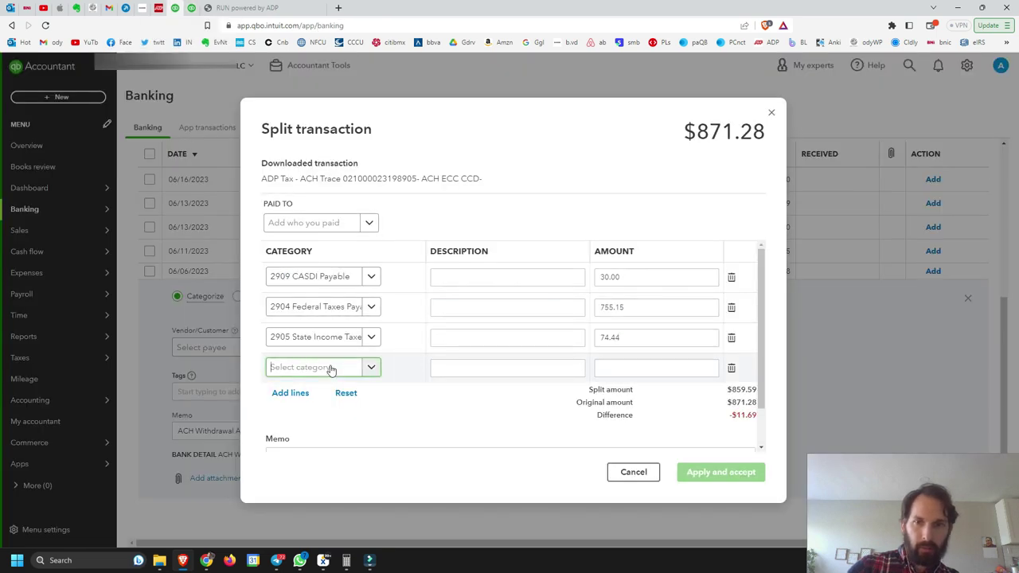
{"action": "type", "text": "state"}
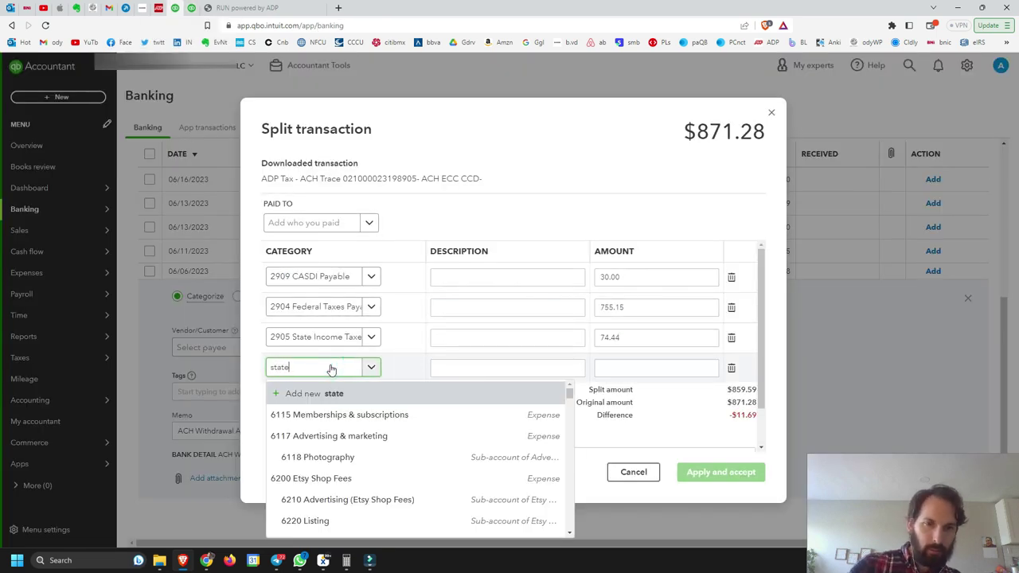
{"action": "left_click", "coordinate": [348, 456]}
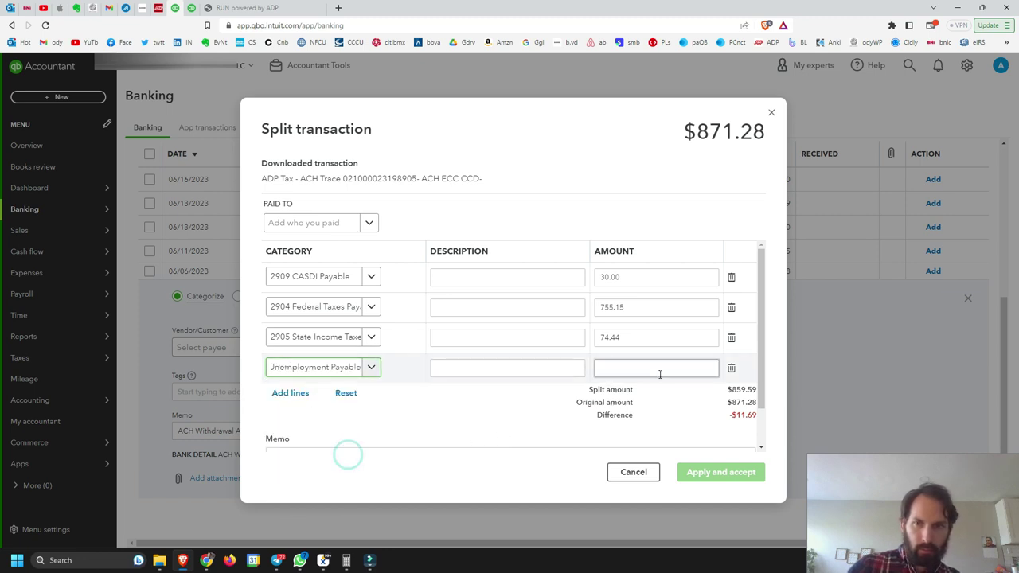
{"action": "left_click", "coordinate": [660, 368]}
{"action": "type", "text": "11.67"}
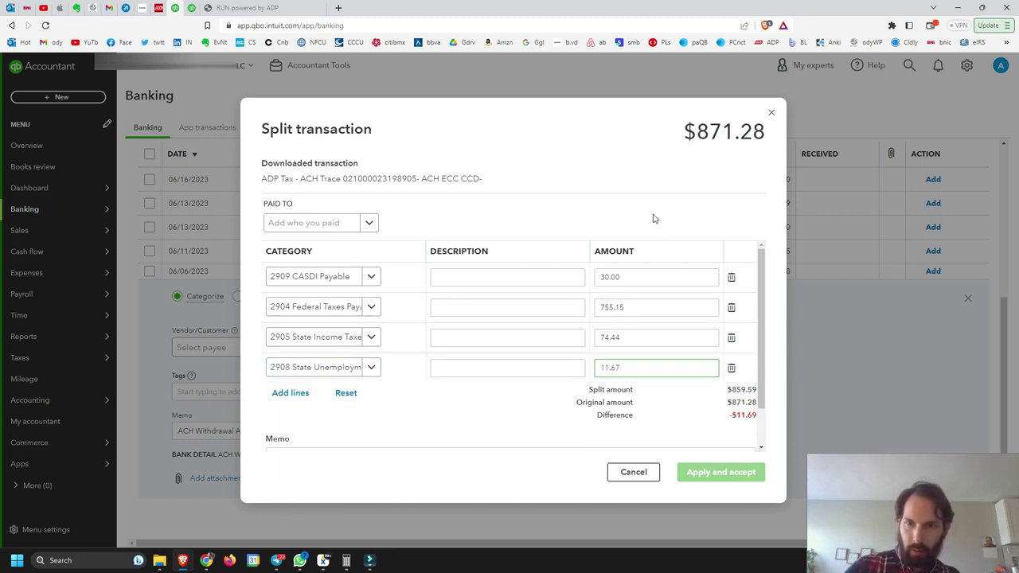
{"action": "left_click", "coordinate": [650, 183]}
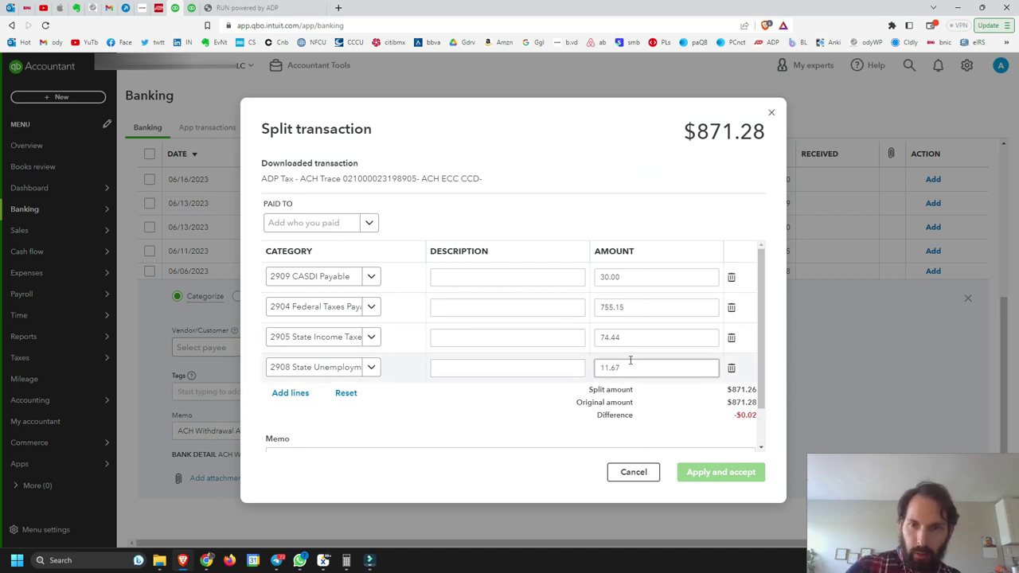
Step: Recheck the split amounts against journal entry Payroll 4.29 and correct the 2904 Federal Taxes Payable line to 755.17
{"action": "left_click", "coordinate": [193, 7]}
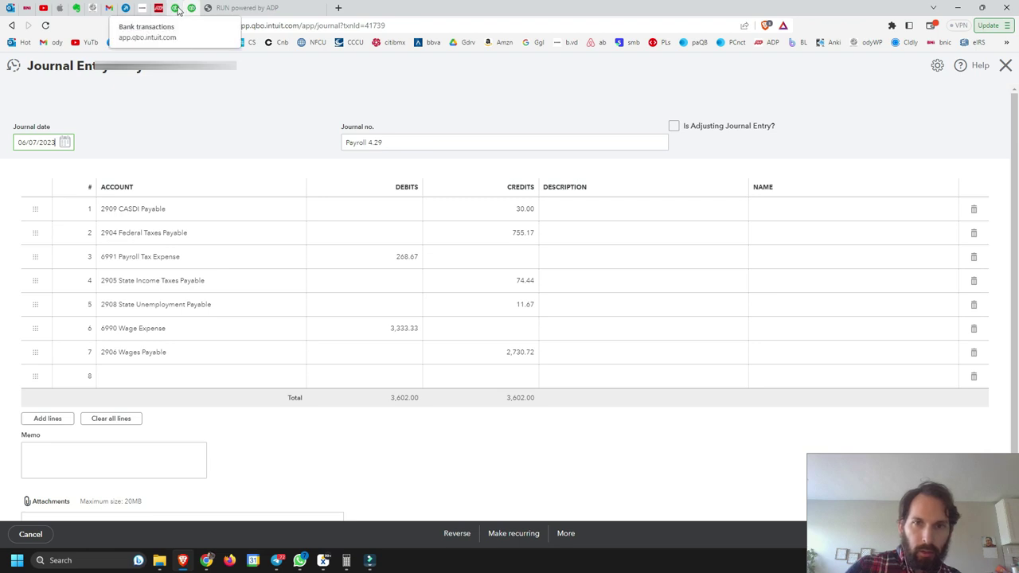
{"action": "left_click", "coordinate": [176, 7]}
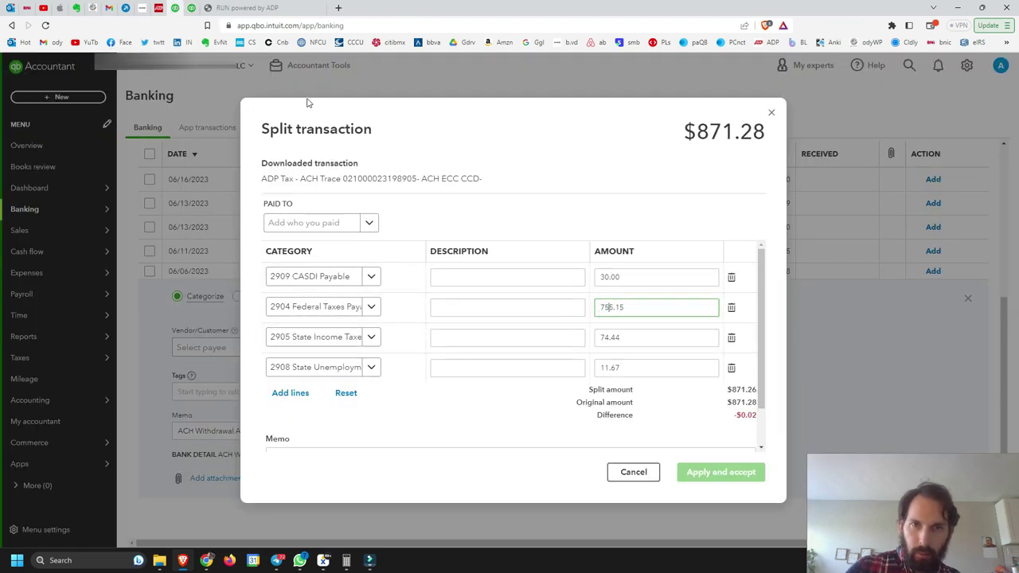
{"action": "left_click", "coordinate": [192, 7]}
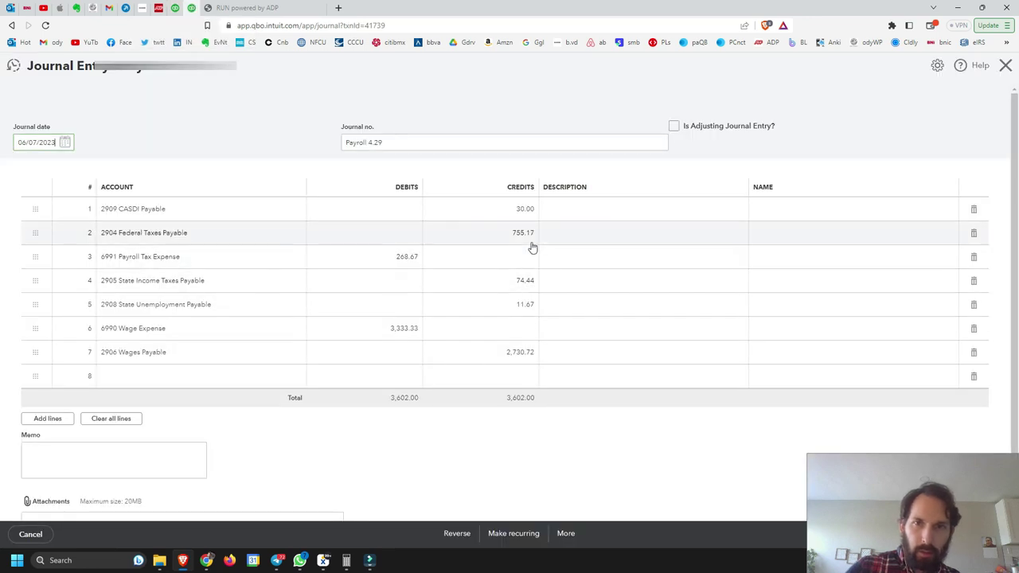
{"action": "left_click", "coordinate": [176, 7]}
{"action": "left_click", "coordinate": [632, 307]}
{"action": "key", "text": "BackSpace"}
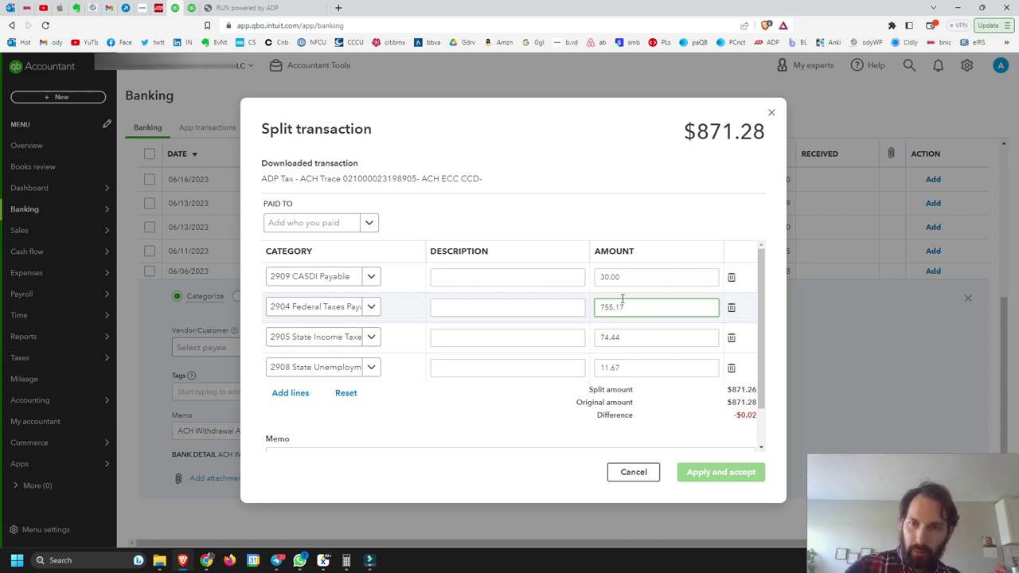
{"action": "left_click", "coordinate": [650, 210]}
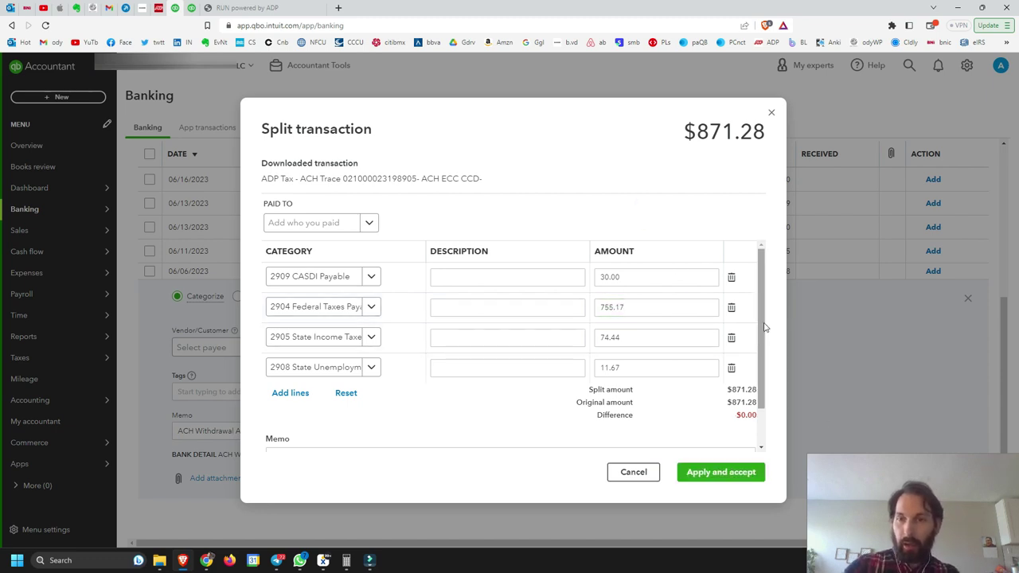
Step: Check the difference between split and original amounts, and accept the split of the ADP Tax transaction
{"action": "scroll", "coordinate": [762, 325], "scroll_direction": "down", "scroll_amount": 1}
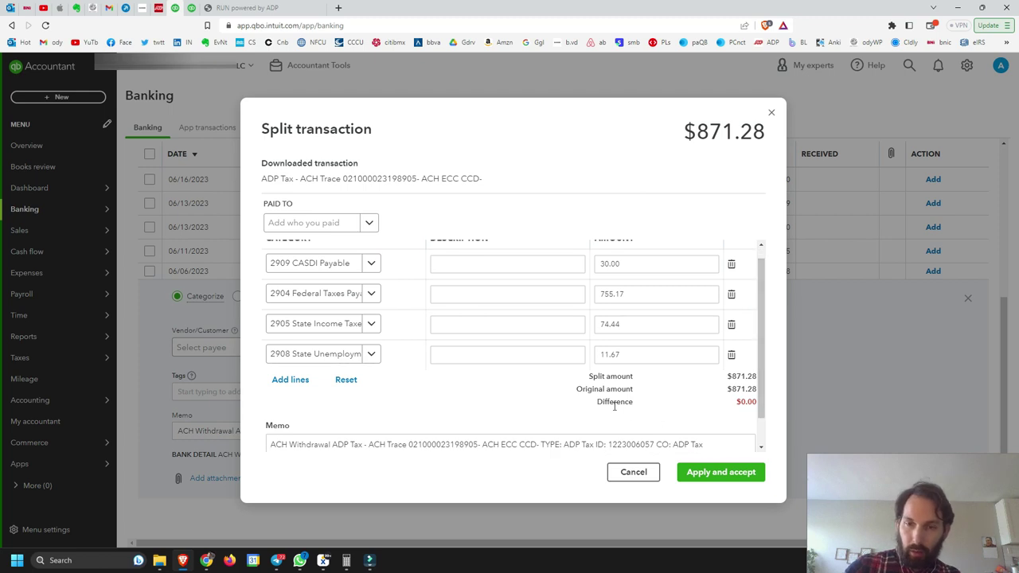
{"action": "left_click_drag", "start_coordinate": [618, 403], "coordinate": [752, 405]}
{"action": "left_click", "coordinate": [742, 403]}
{"action": "triple_click", "coordinate": [600, 403]}
{"action": "left_click", "coordinate": [737, 409]}
{"action": "left_click", "coordinate": [612, 406]}
{"action": "left_click_drag", "start_coordinate": [733, 404], "coordinate": [760, 409]}
{"action": "left_click", "coordinate": [693, 405]}
{"action": "scroll", "coordinate": [529, 410], "scroll_direction": "up", "scroll_amount": 1}
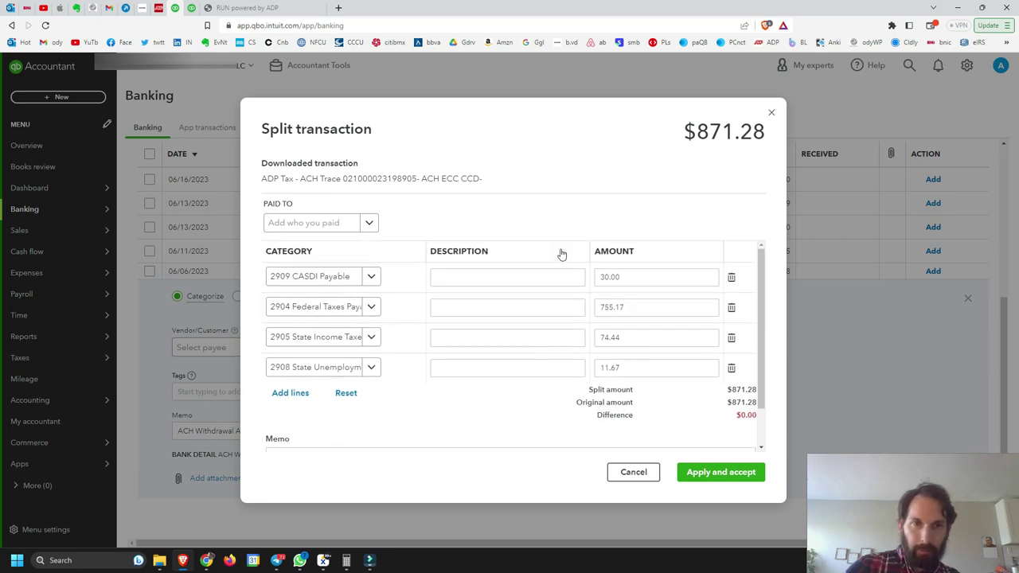
{"action": "left_click", "coordinate": [721, 473]}
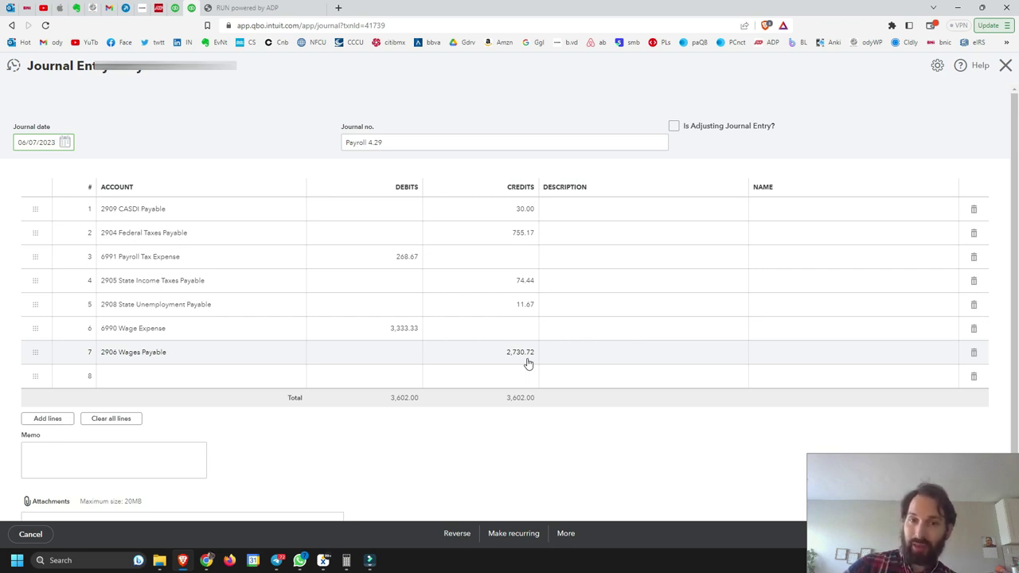
Step: Return from the journal entry to the bank transactions and open the Balance Sheet report
{"action": "left_click", "coordinate": [176, 7]}
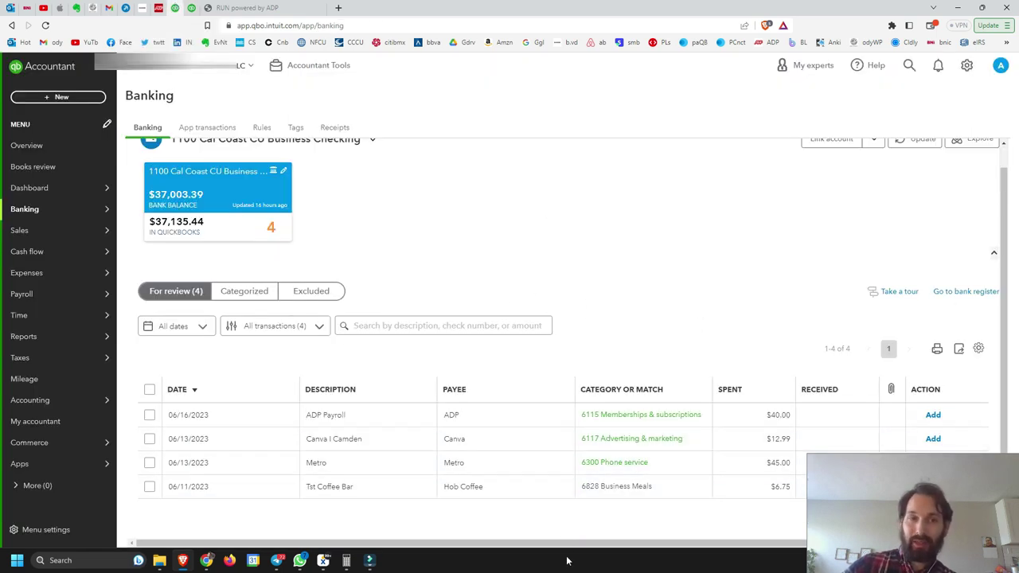
{"action": "mouse_move", "coordinate": [96, 340]}
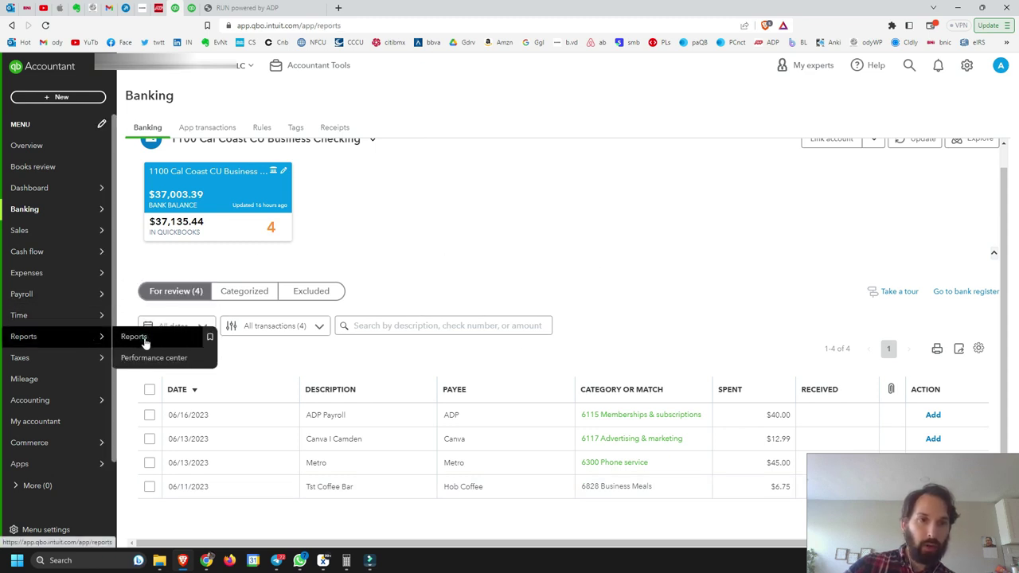
{"action": "left_click", "coordinate": [136, 337]}
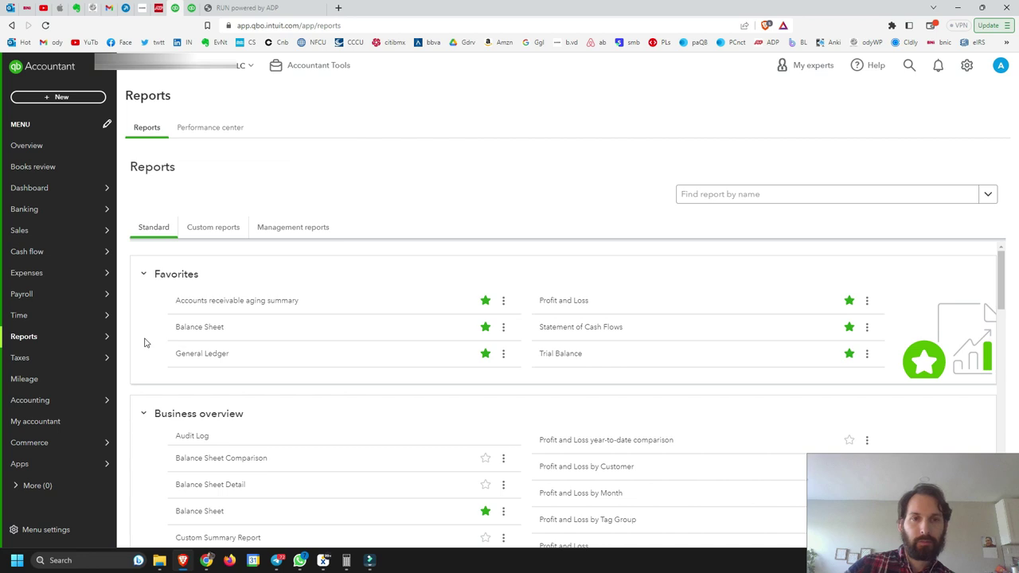
{"action": "left_click", "coordinate": [200, 327]}
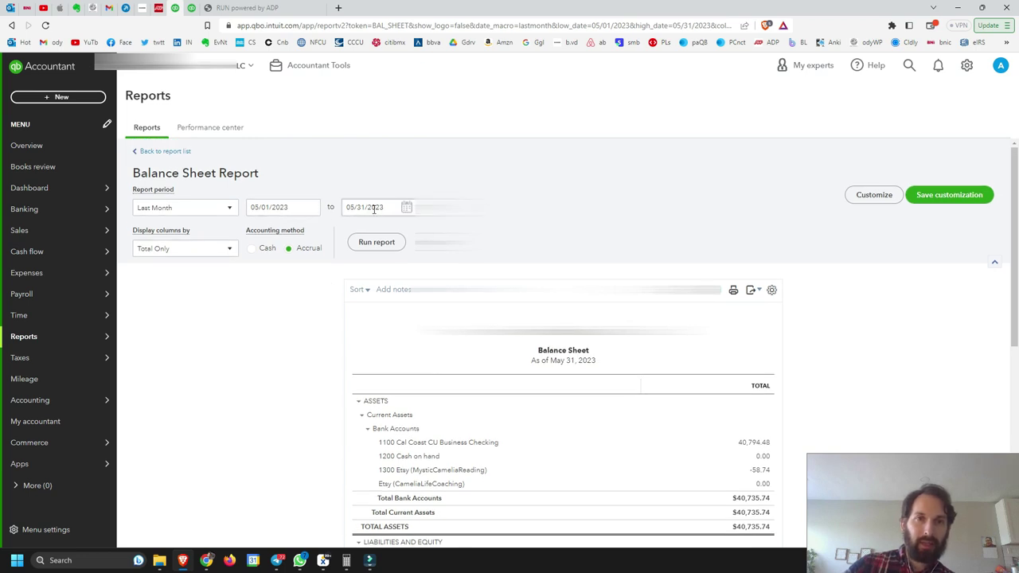
Step: Run the Balance Sheet with an end date of 06/07/2023 and examine the payroll liability balances
{"action": "left_click", "coordinate": [405, 209]}
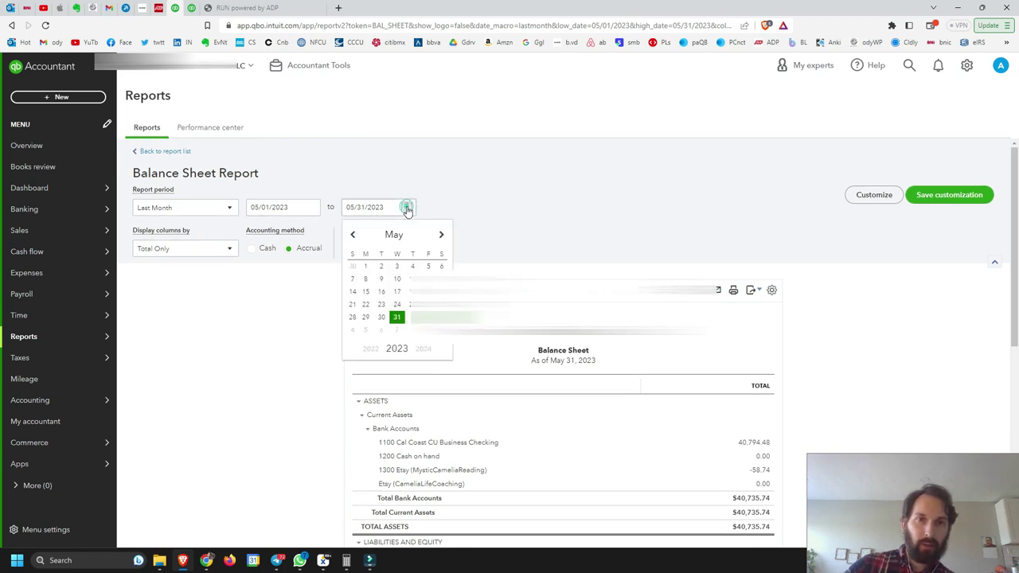
{"action": "left_click", "coordinate": [441, 236]}
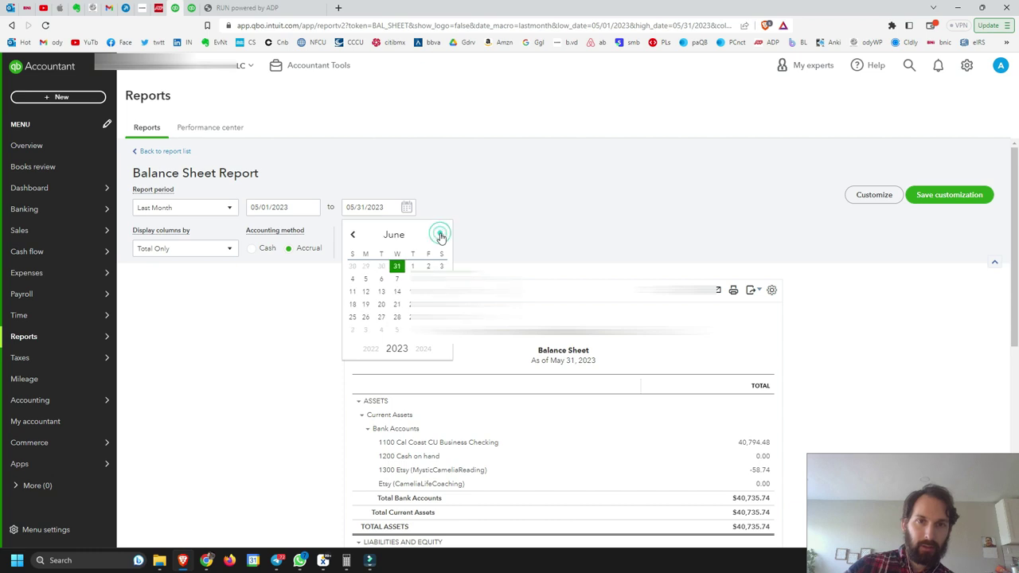
{"action": "left_click", "coordinate": [398, 281]}
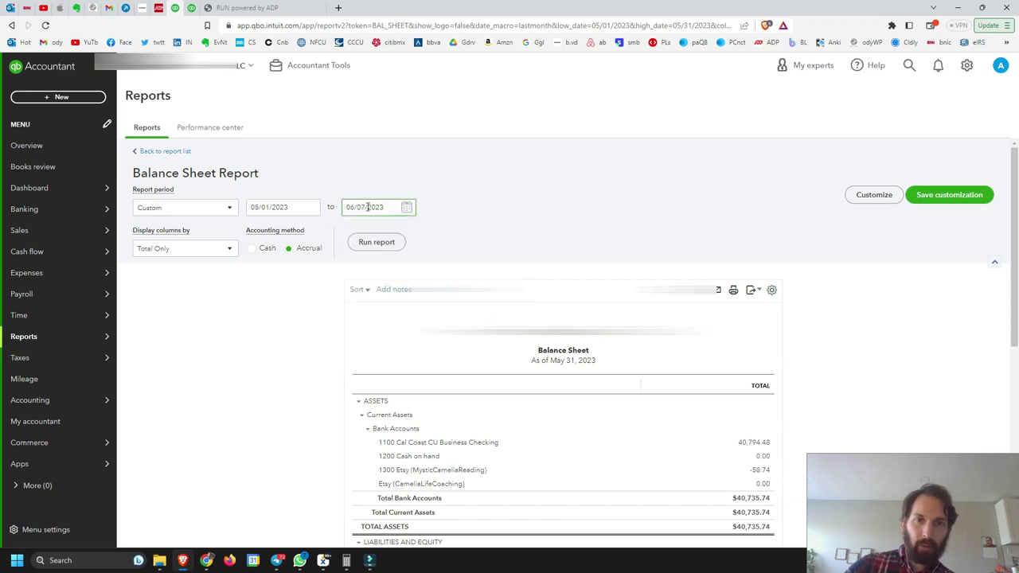
{"action": "left_click", "coordinate": [378, 245]}
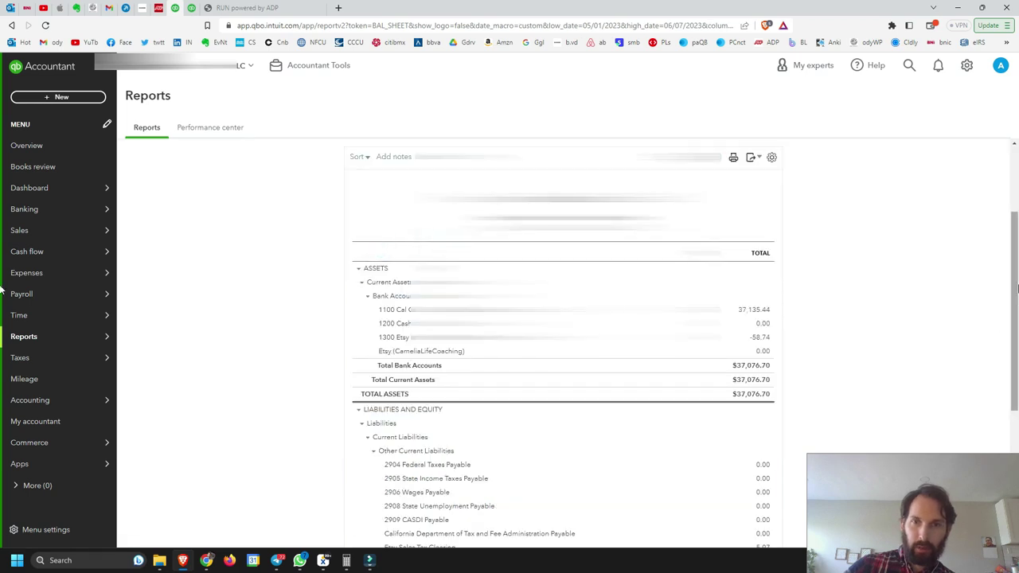
{"action": "left_click_drag", "start_coordinate": [1017, 288], "coordinate": [995, 387]}
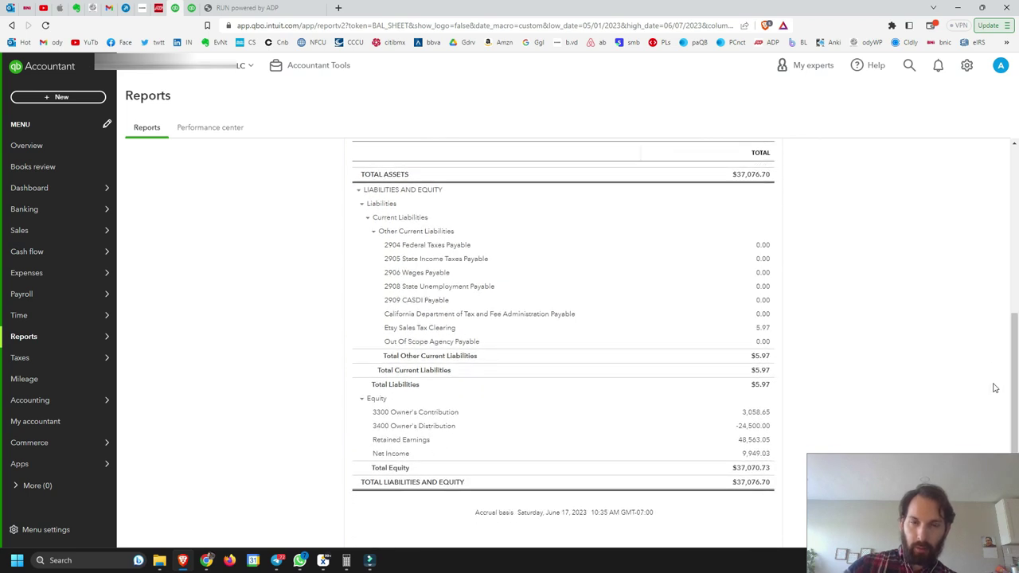